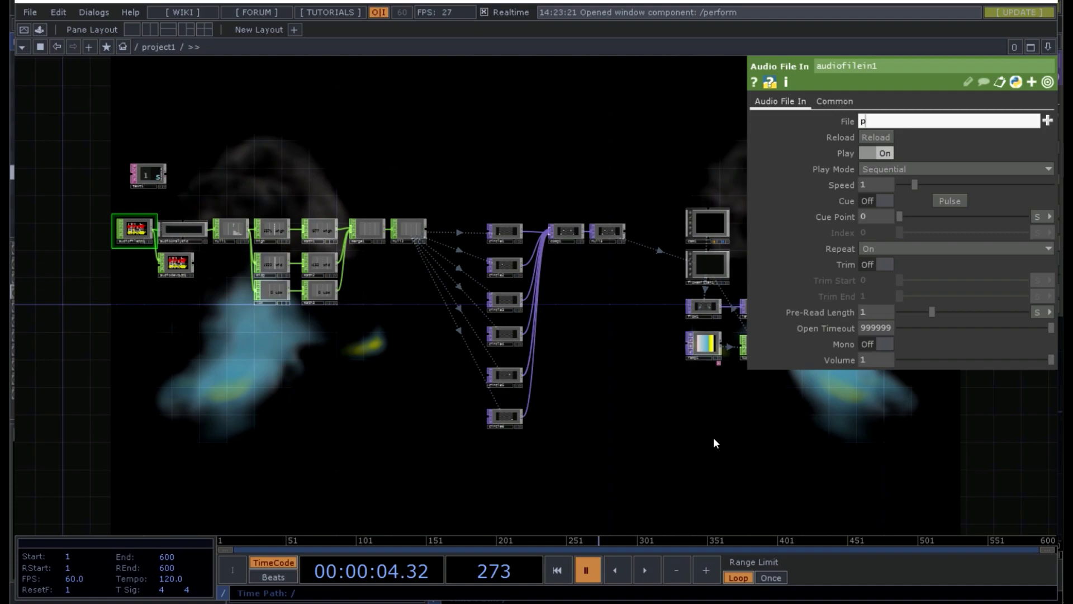
- Undo the last file path change on the Audio File In operator and play the finished project's timeline to preview its visuals
{"action": "key", "text": "ctrl+z"}
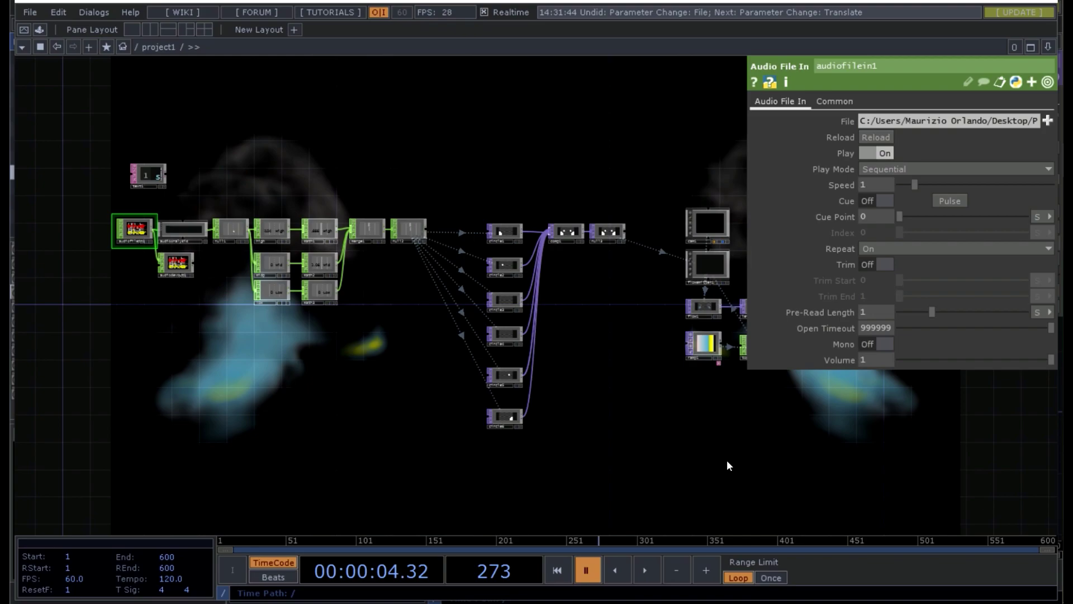
{"action": "key", "text": "space"}
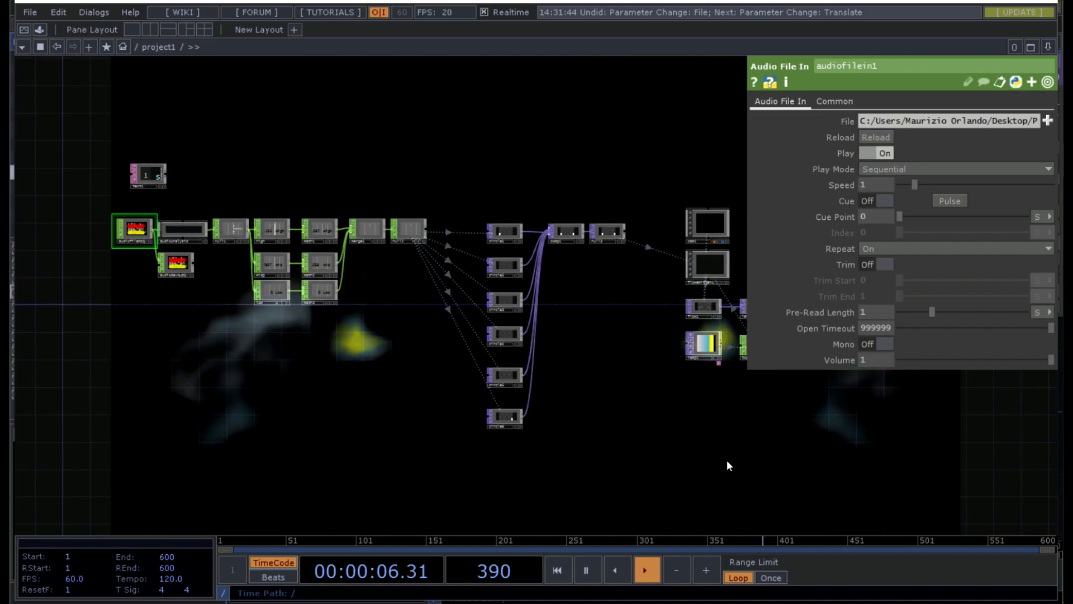
{"action": "key", "text": "p"}
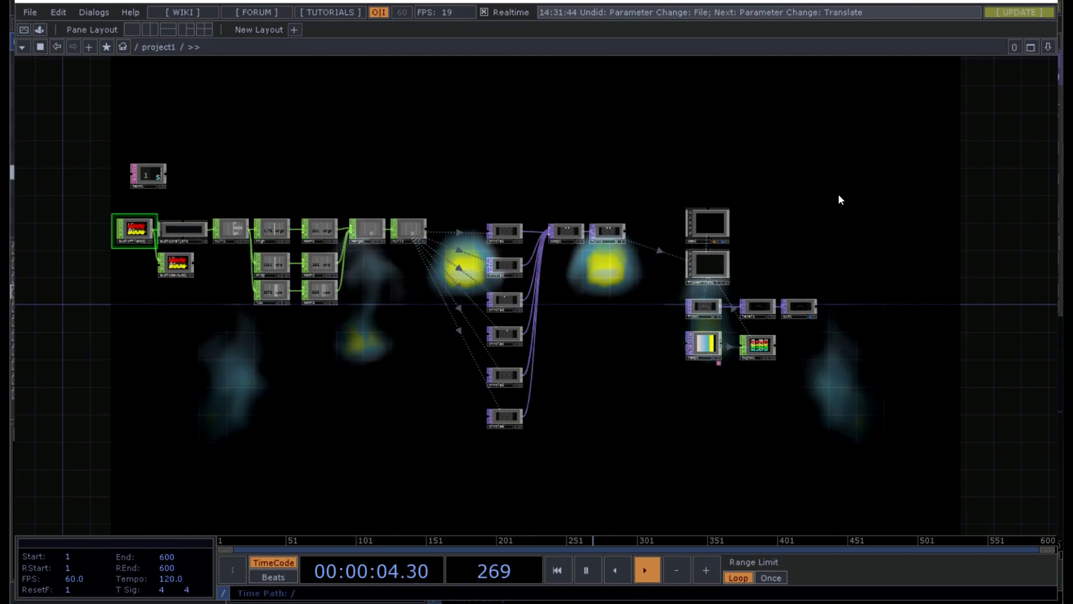
{"action": "left_click_drag", "start_coordinate": [838, 199], "coordinate": [173, 365]}
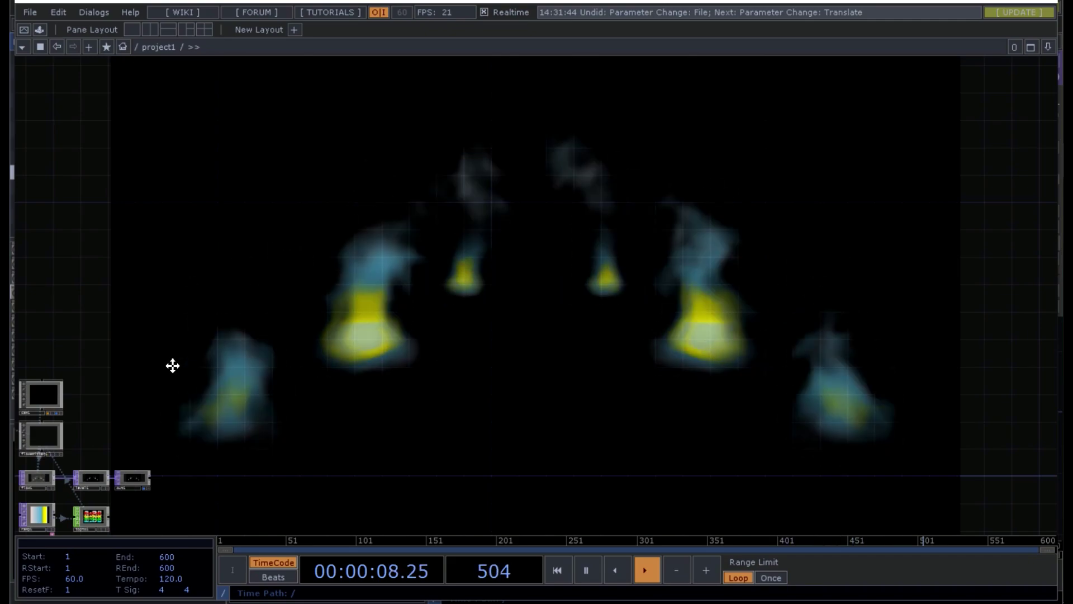
{"action": "key", "text": "space"}
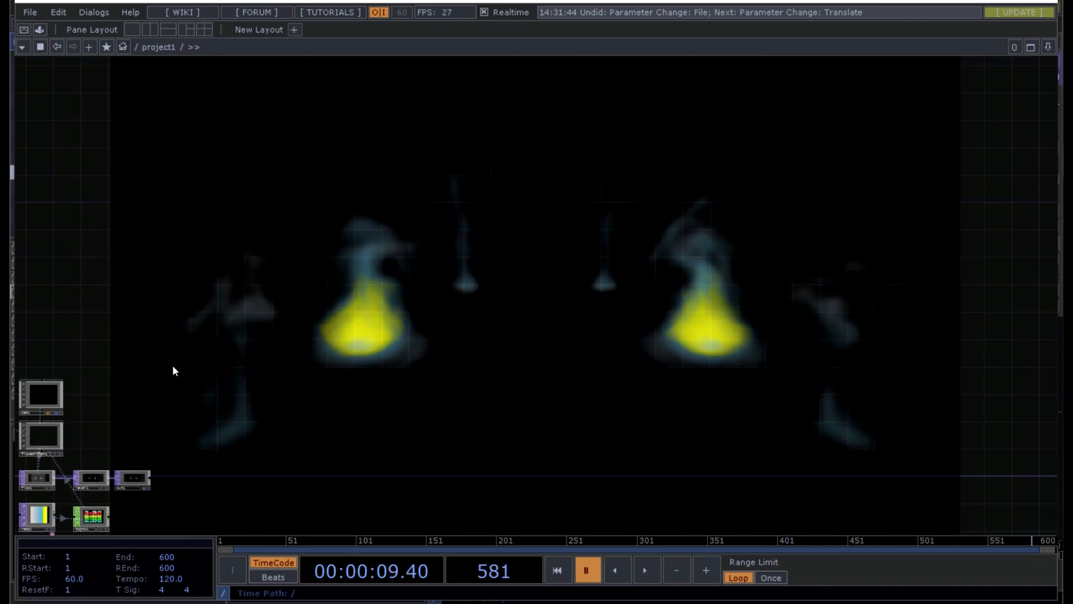
- Examine the finished project's operator network and the audio library download link stored in the text operator above the audio input
{"action": "key", "text": "h"}
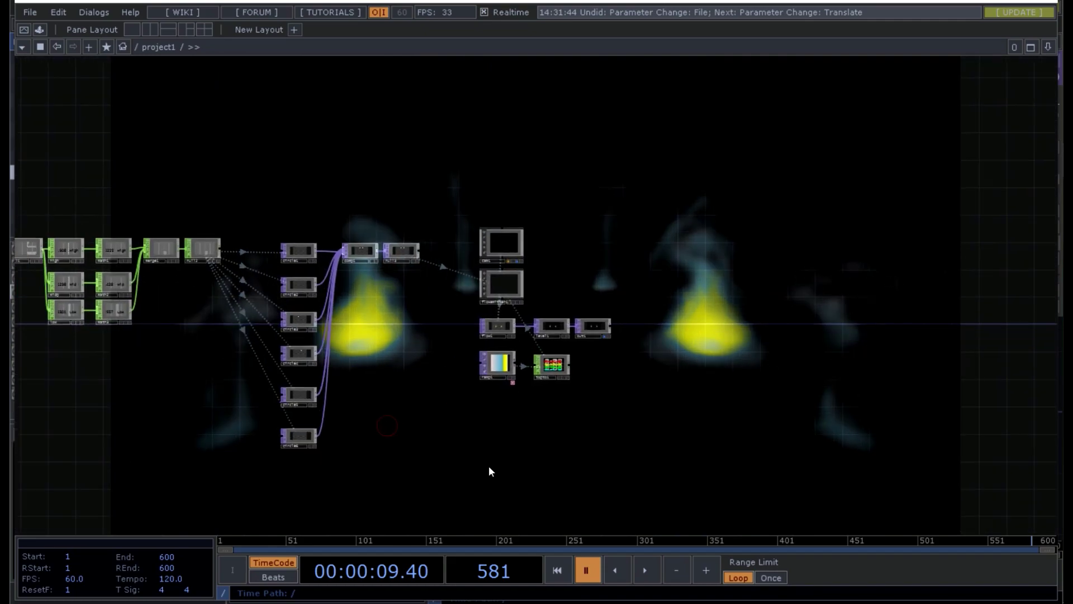
{"action": "left_click_drag", "start_coordinate": [447, 452], "coordinate": [830, 439]}
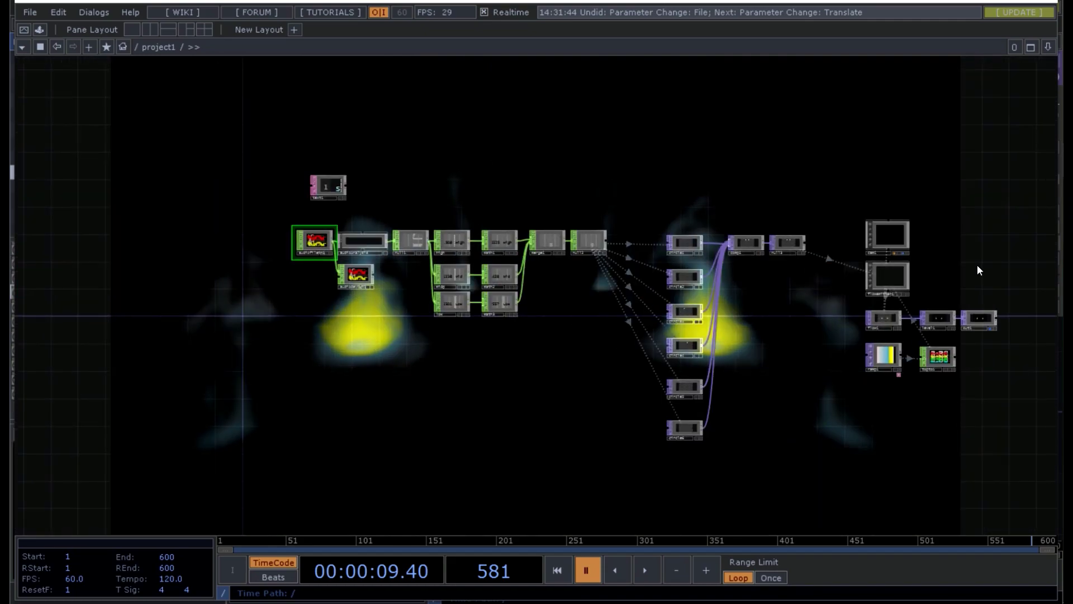
{"action": "left_click_drag", "start_coordinate": [943, 194], "coordinate": [953, 219]}
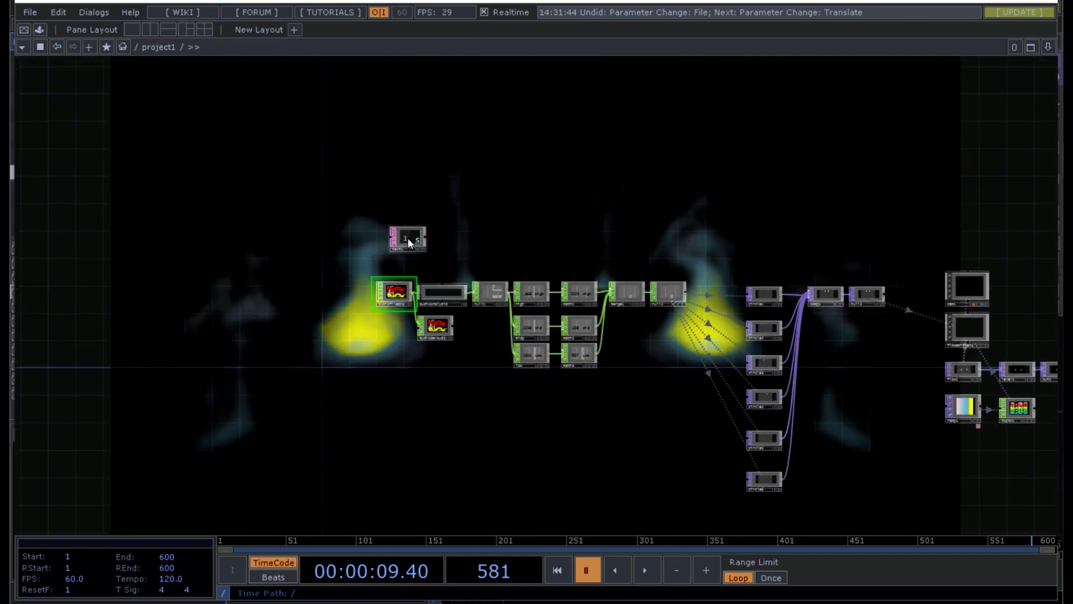
{"action": "scroll", "coordinate": [407, 237], "scroll_direction": "up", "scroll_amount": 6}
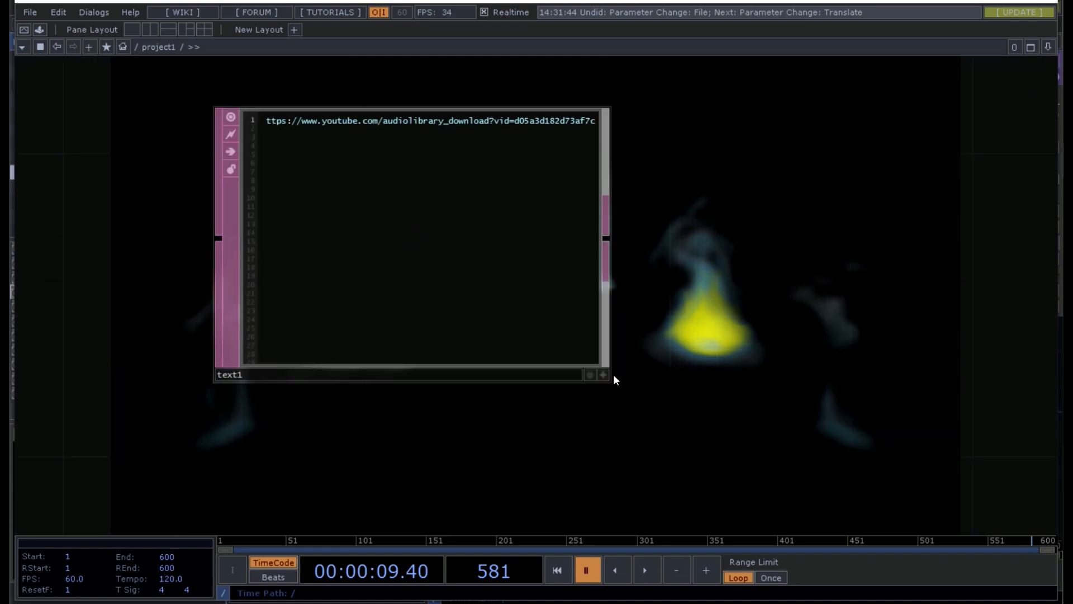
{"action": "left_click_drag", "start_coordinate": [568, 407], "coordinate": [692, 450]}
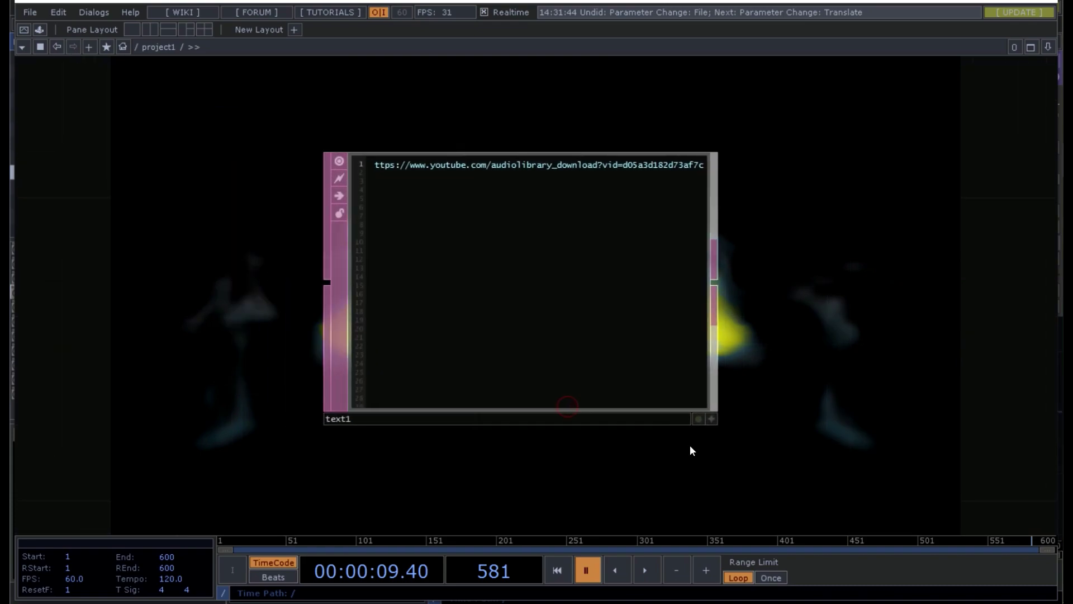
{"action": "left_click", "coordinate": [710, 418]}
{"action": "left_click_drag", "start_coordinate": [677, 162], "coordinate": [304, 194]}
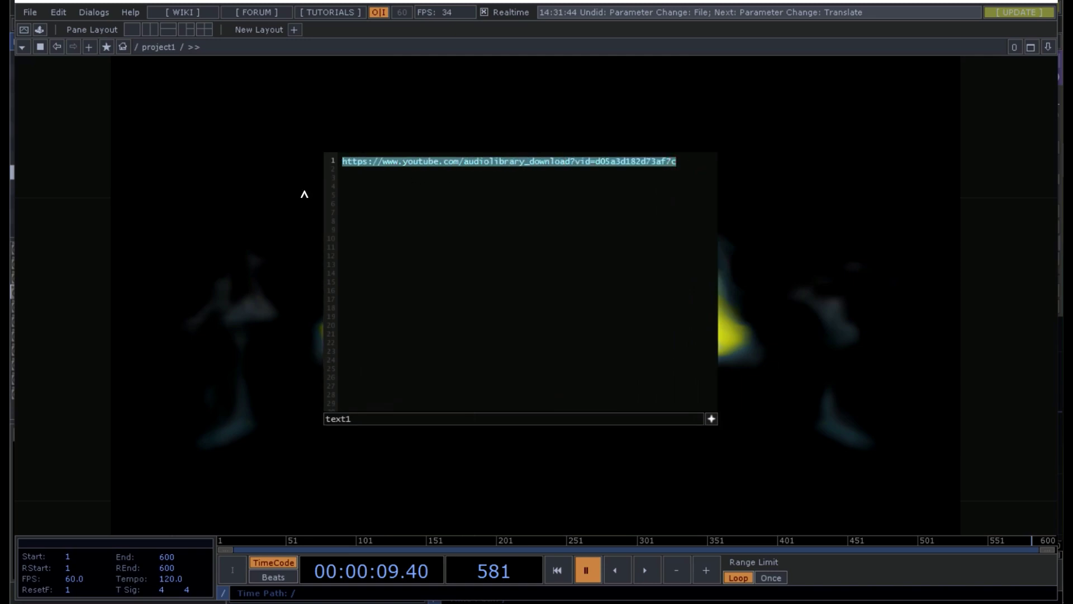
{"action": "left_click", "coordinate": [949, 378]}
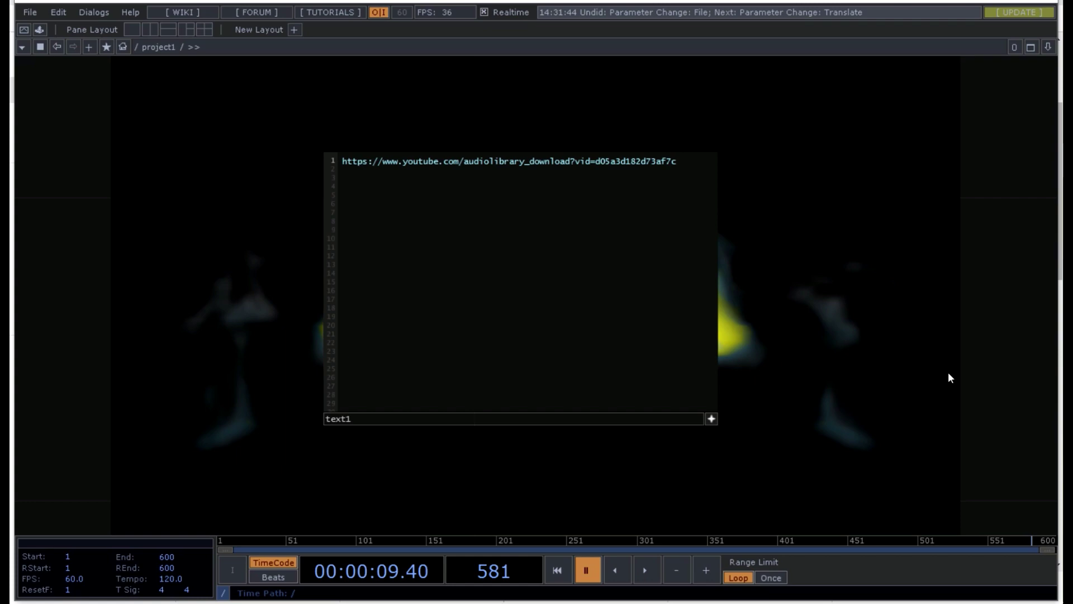
{"action": "scroll", "coordinate": [947, 378], "scroll_direction": "down", "scroll_amount": 3}
{"action": "left_click_drag", "start_coordinate": [556, 381], "coordinate": [1017, 213]}
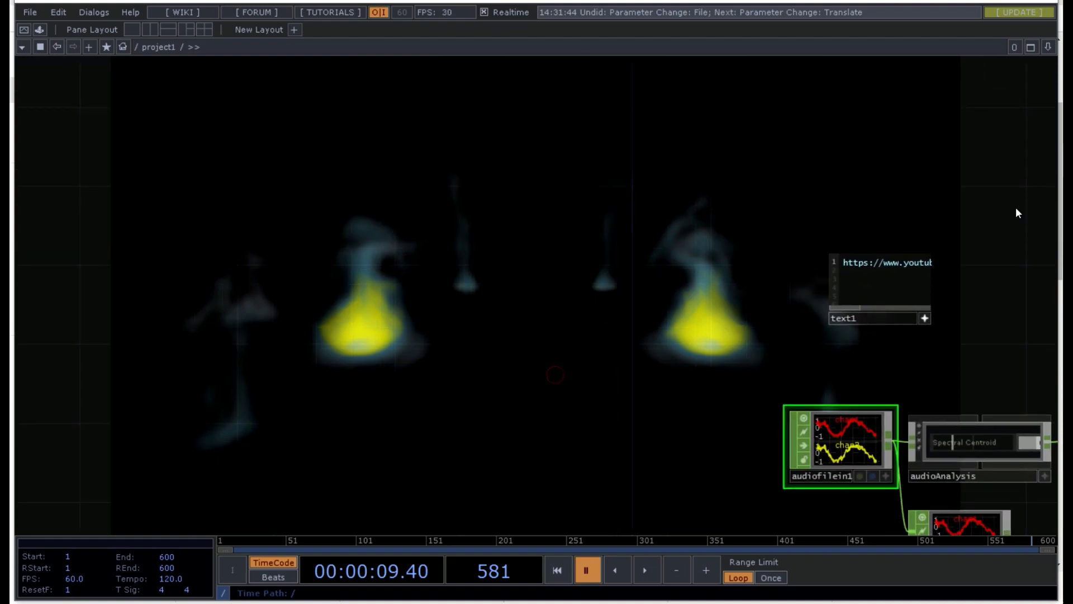
- Switch to the new project and delete all of its default operators
{"action": "left_click", "coordinate": [989, 107]}
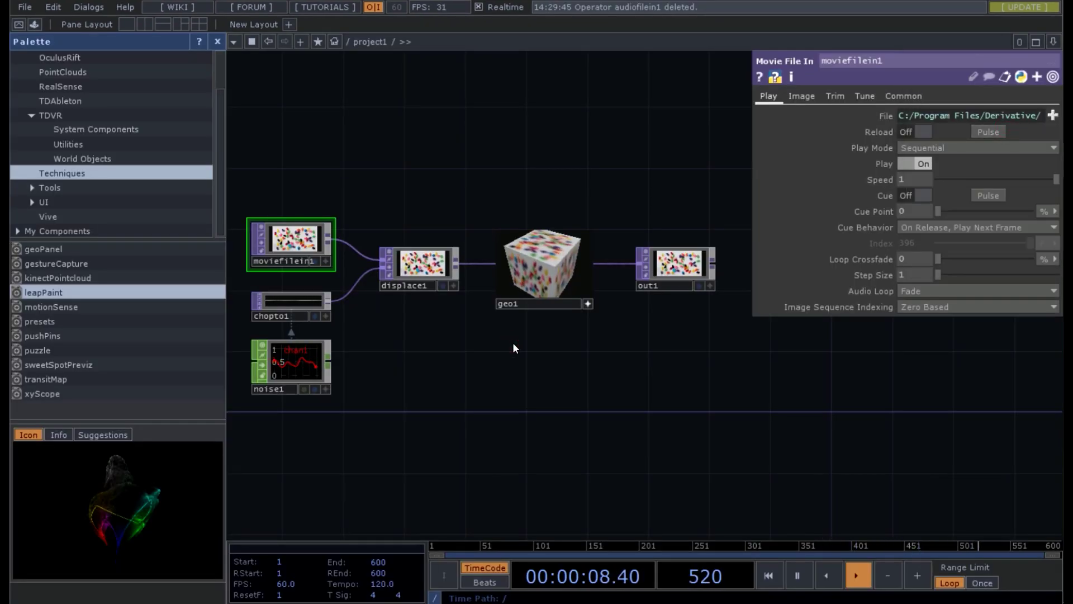
{"action": "key", "text": "p"}
{"action": "left_click_drag", "start_coordinate": [735, 401], "coordinate": [270, 199]}
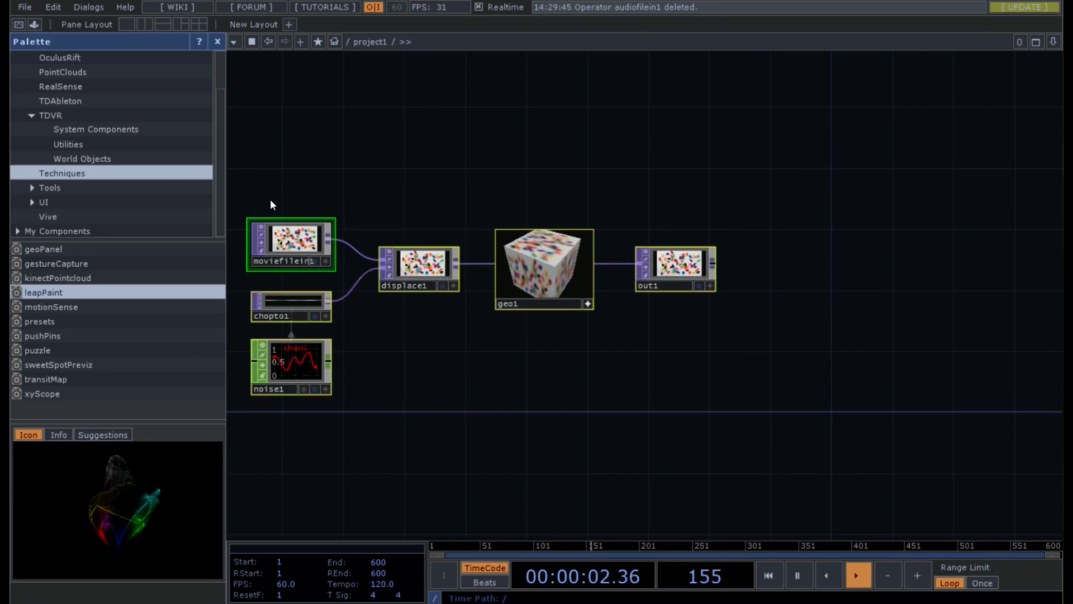
{"action": "key", "text": "Delete"}
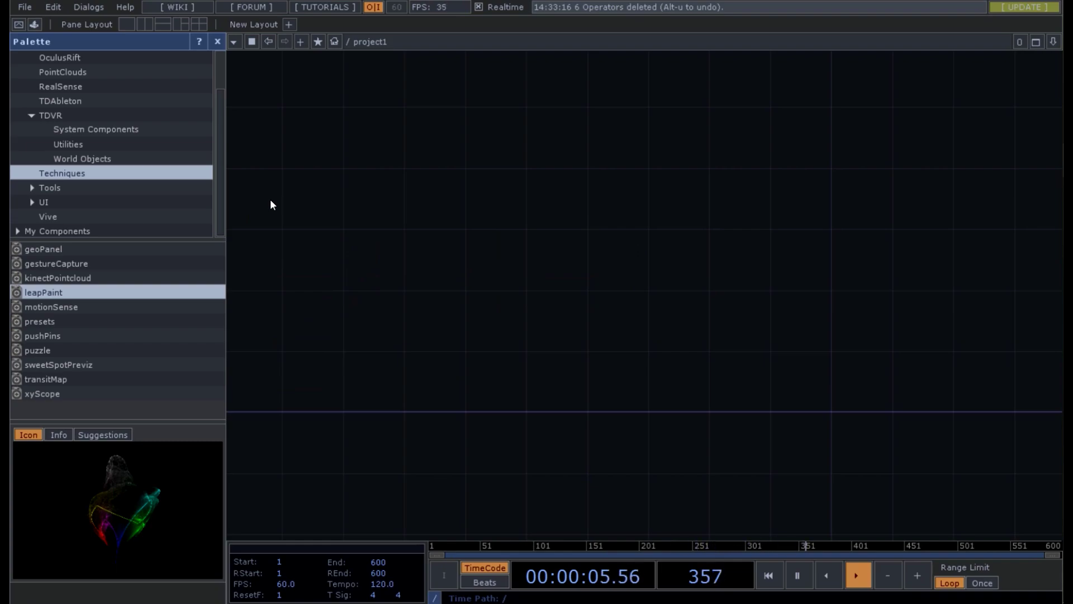
- Add an Audio File In CHOP to the empty network and load Controlled_Distress.mp3 into it
{"action": "key", "text": "Tab"}
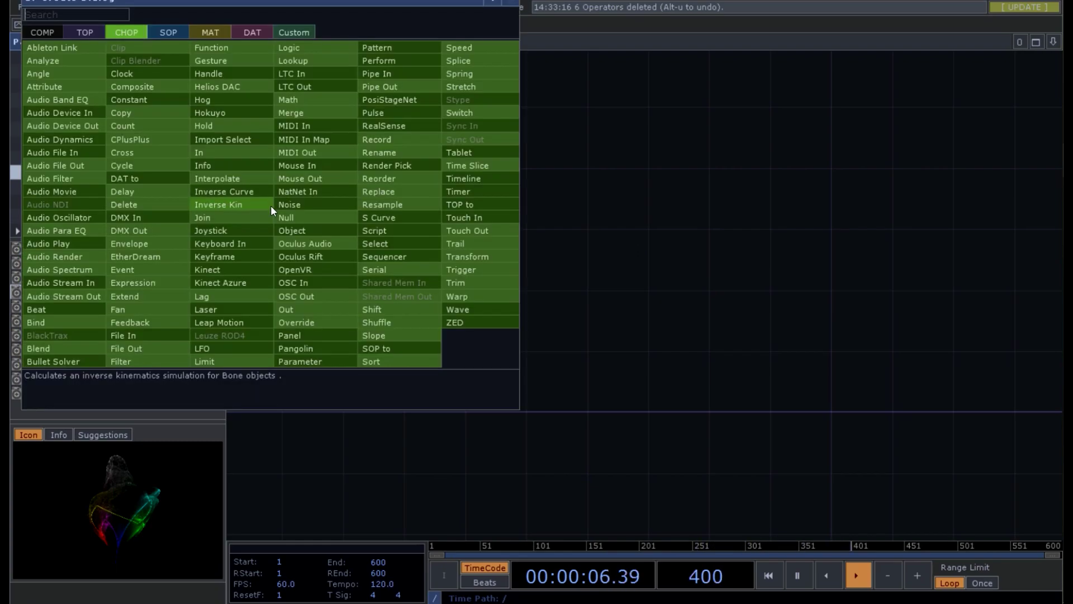
{"action": "left_click", "coordinate": [82, 152]}
{"action": "left_click", "coordinate": [520, 268]}
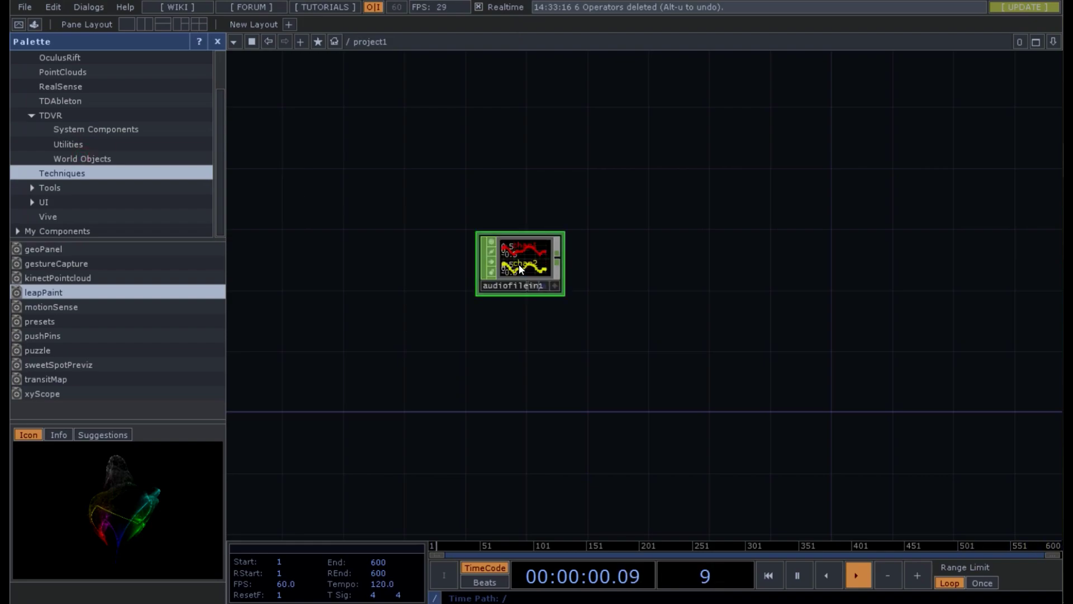
{"action": "key", "text": "p"}
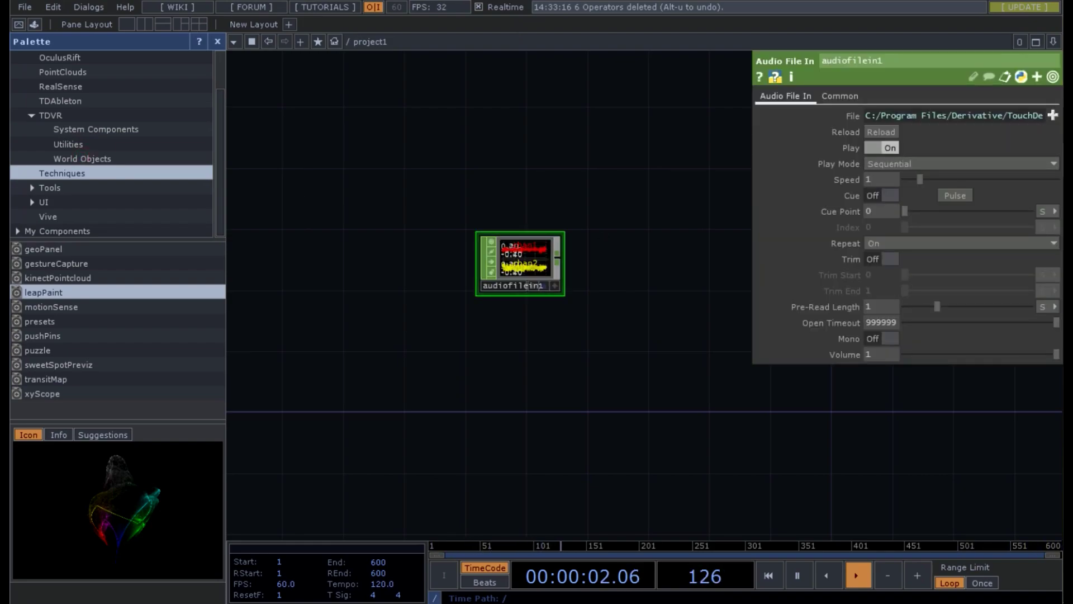
{"action": "left_click", "coordinate": [1052, 116]}
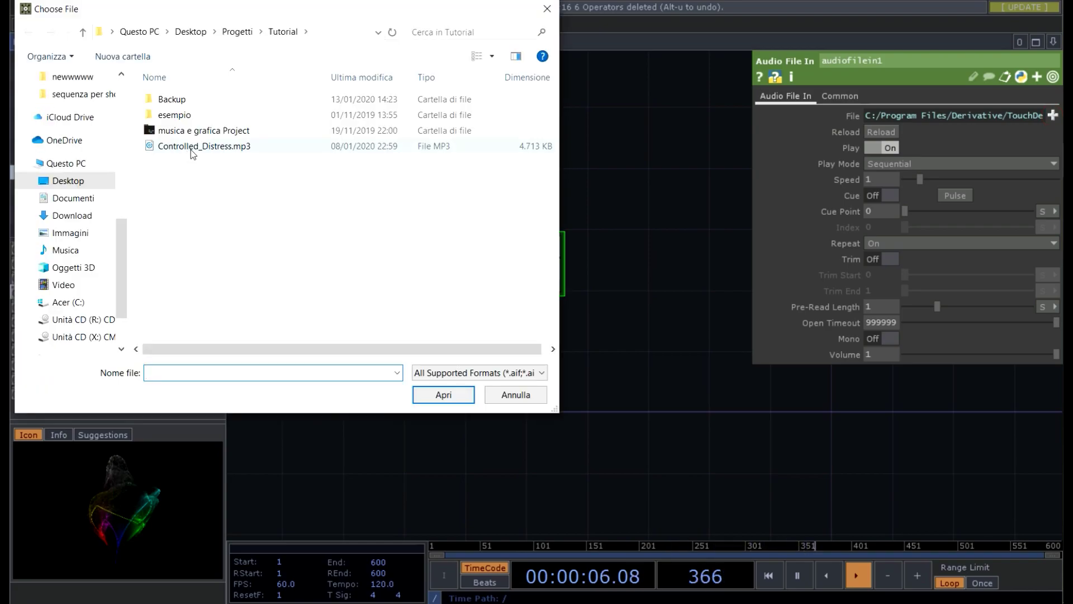
{"action": "double_click", "coordinate": [190, 148]}
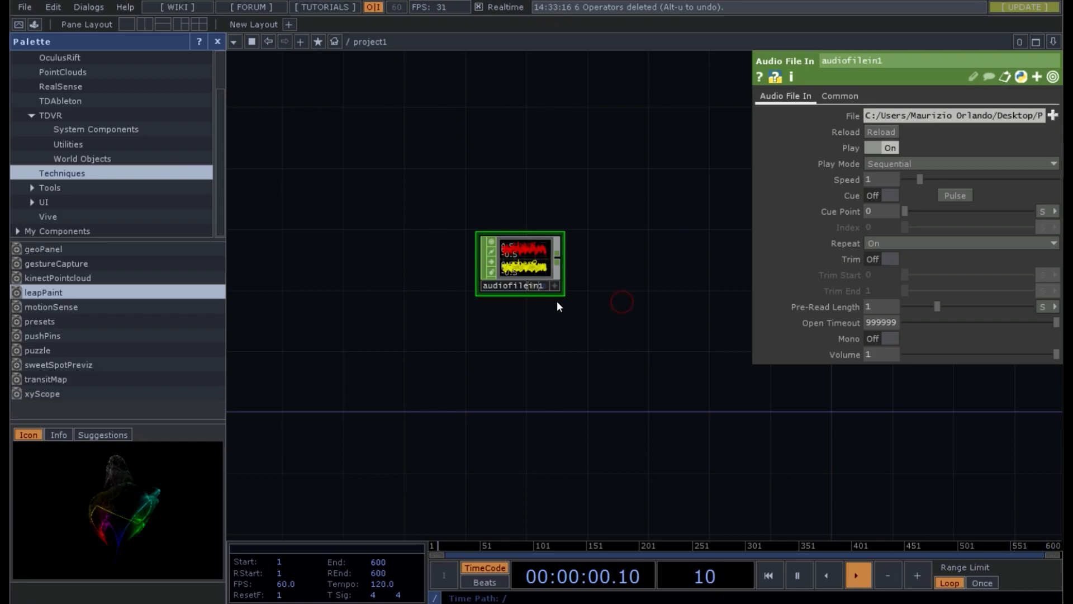
- Add an Audio Device Out CHOP and connect the Audio File In output to it
{"action": "double_click", "coordinate": [558, 264]}
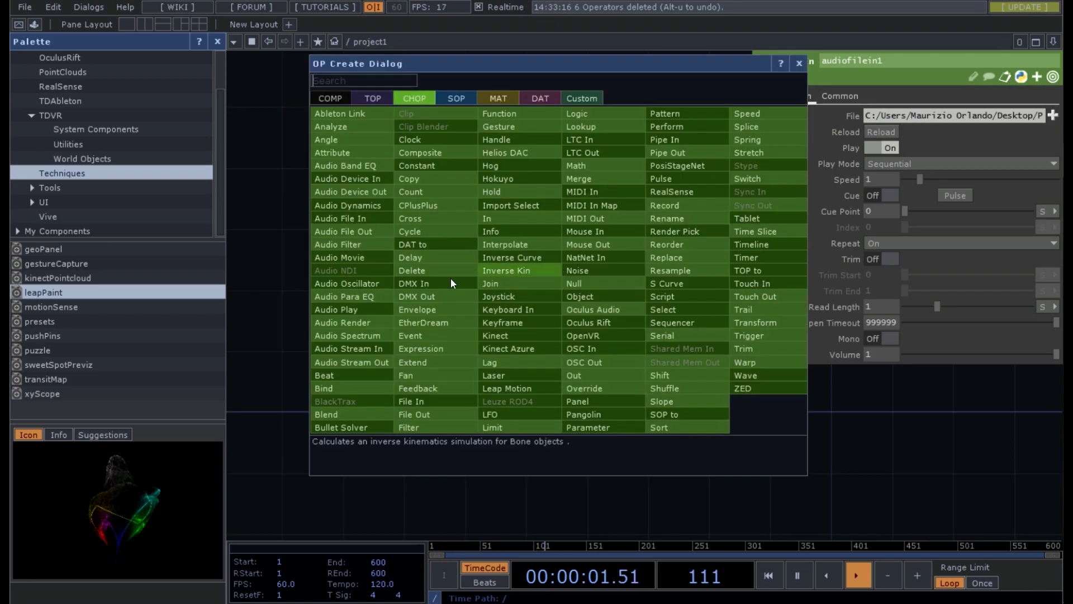
{"action": "left_click", "coordinate": [363, 192]}
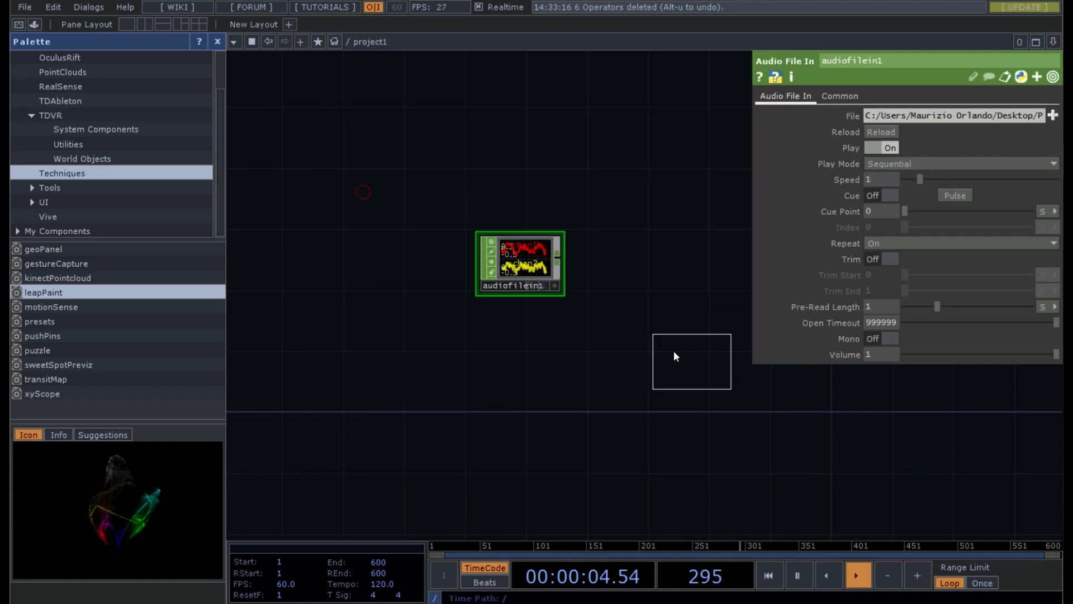
{"action": "left_click", "coordinate": [626, 320]}
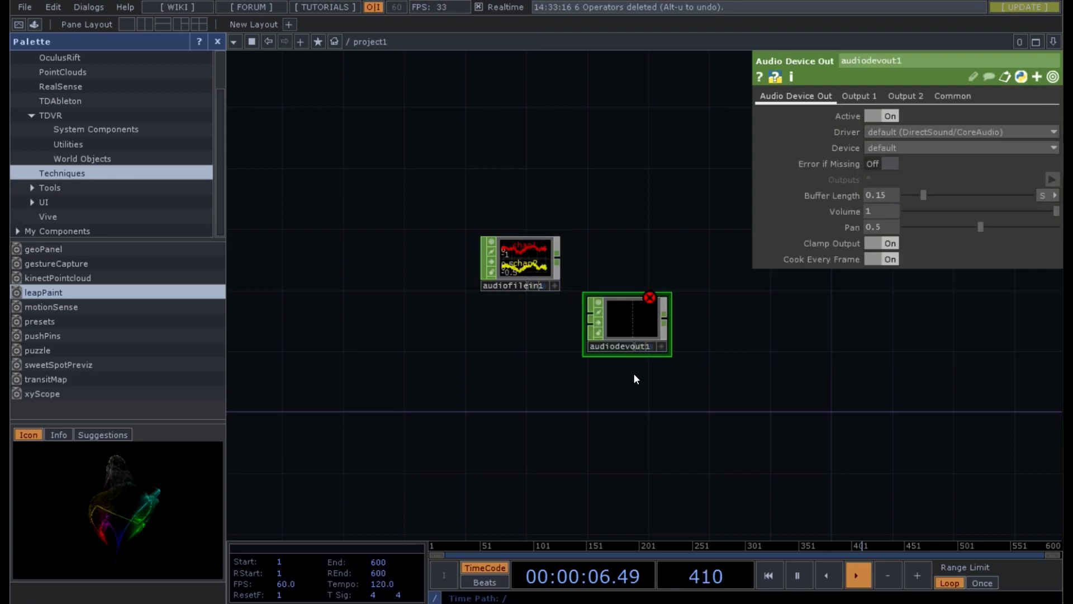
{"action": "left_click_drag", "start_coordinate": [563, 260], "coordinate": [572, 312]}
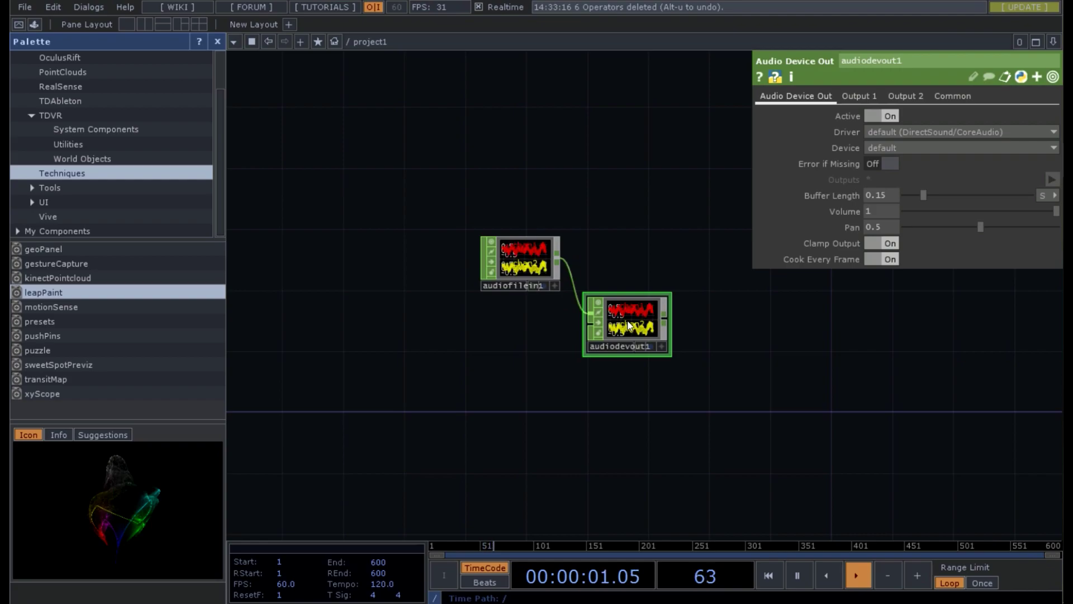
- Bypass the Audio Device Out CHOP and delete it from the network
{"action": "left_click", "coordinate": [598, 324]}
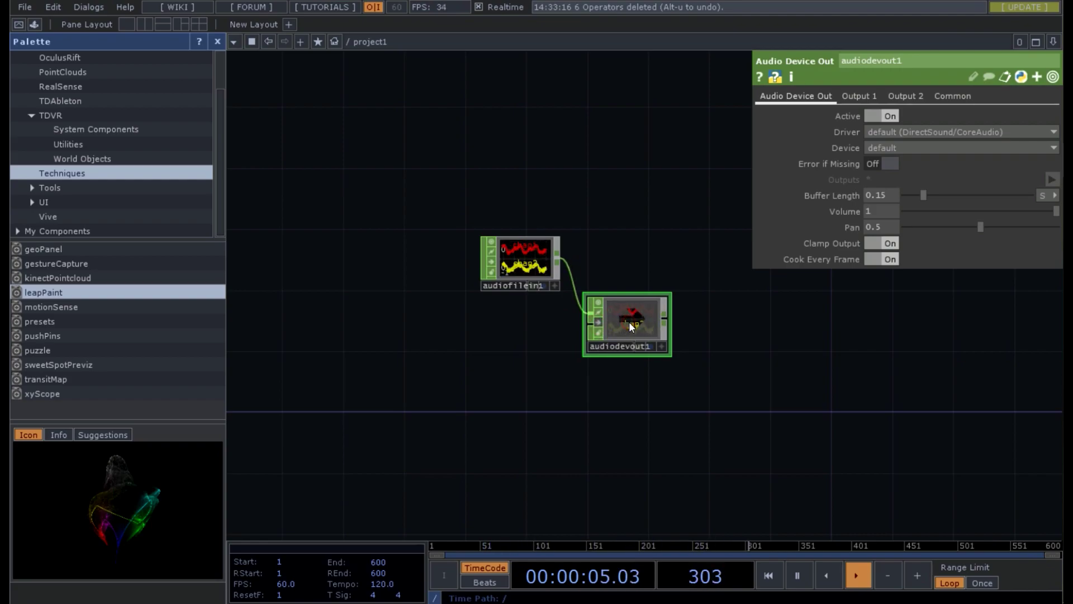
{"action": "key", "text": "Delete"}
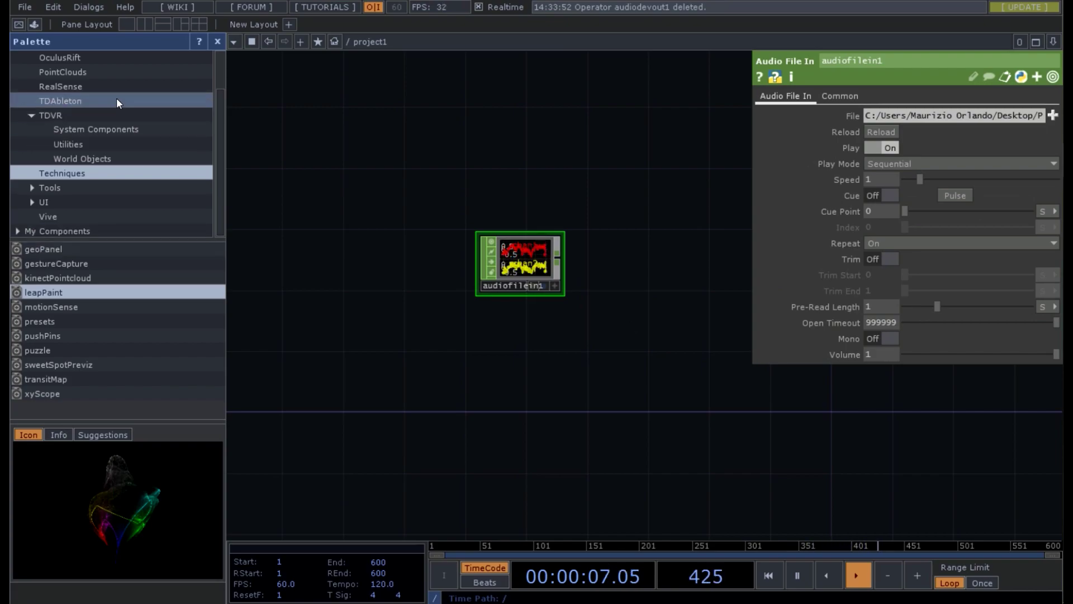
- Preview the audioAnalysis component among the palette's Tools
{"action": "left_click", "coordinate": [54, 187]}
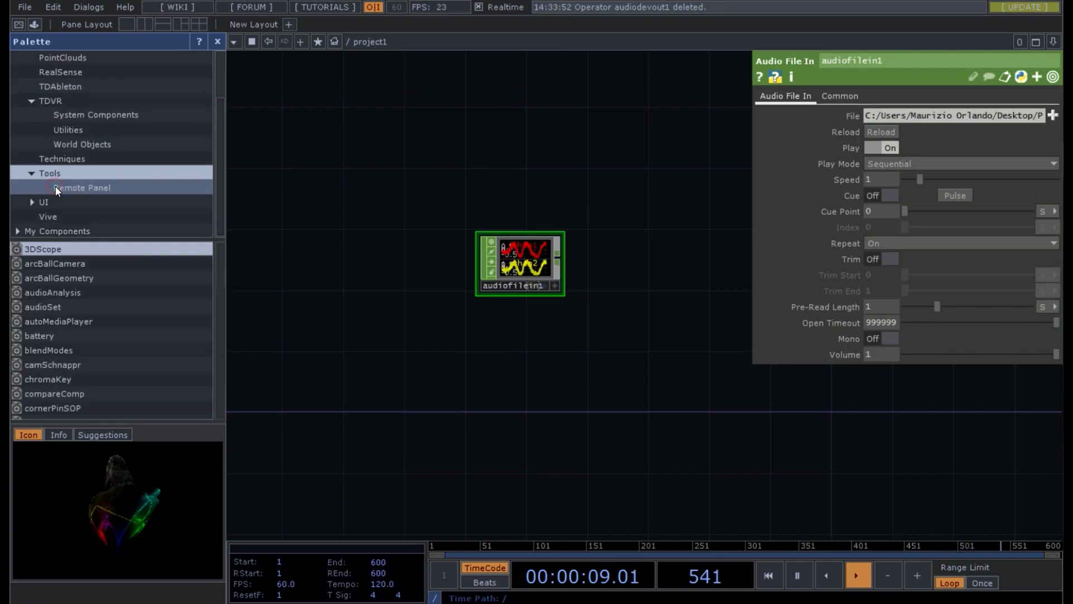
{"action": "left_click", "coordinate": [66, 294]}
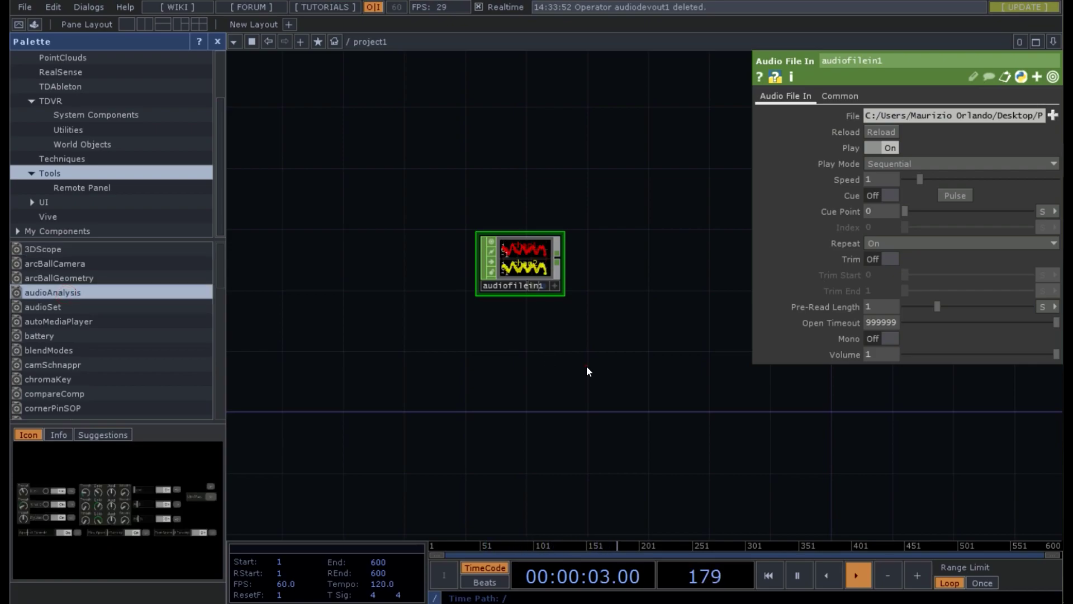
- Add a Base COMP beside the Audio File In operator
{"action": "left_click_drag", "start_coordinate": [586, 369], "coordinate": [497, 371]}
{"action": "key", "text": "Tab"}
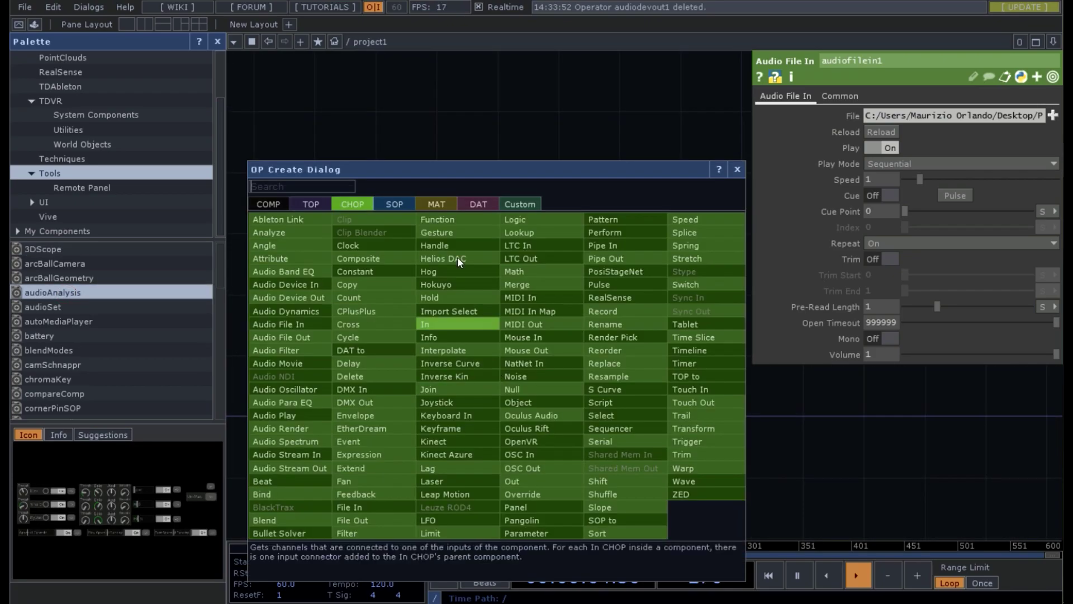
{"action": "left_click", "coordinate": [268, 204]}
{"action": "left_click", "coordinate": [425, 232]}
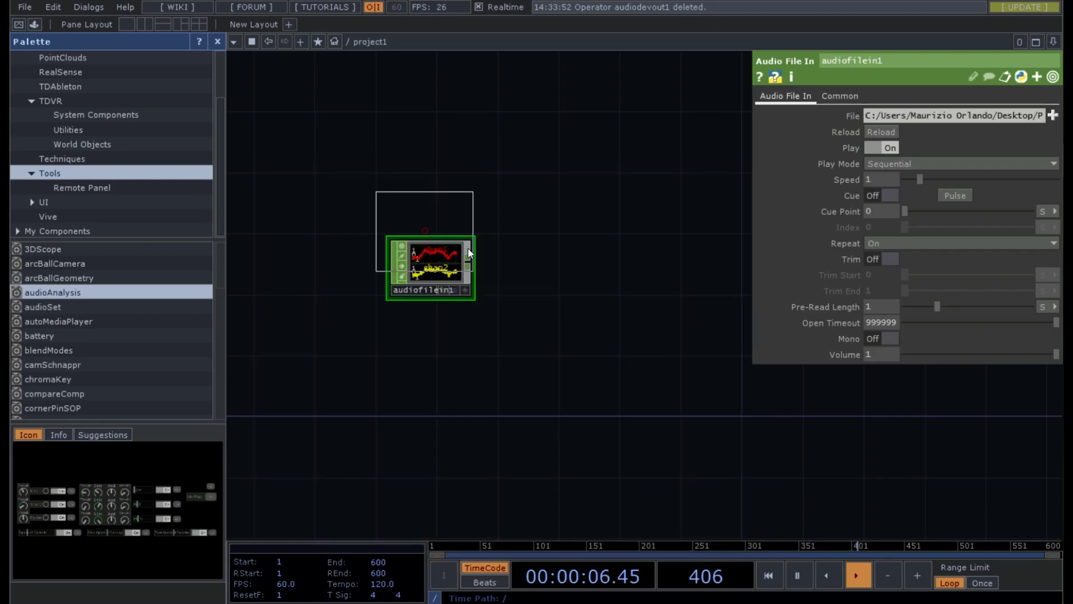
{"action": "left_click", "coordinate": [578, 266]}
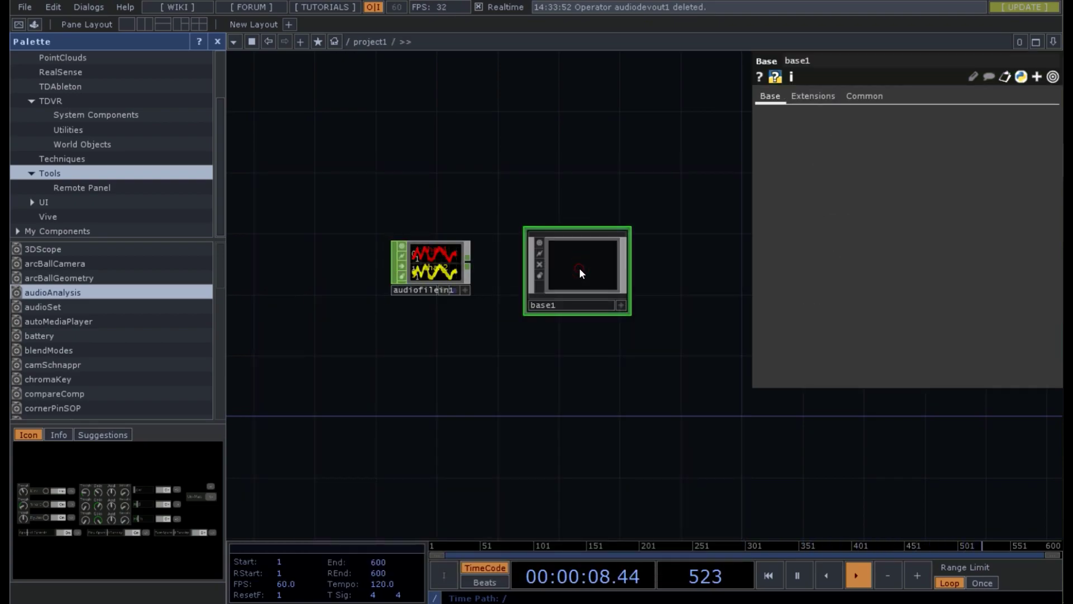
- Enter the new Base component and add an In CHOP inside it
{"action": "double_click", "coordinate": [578, 267]}
{"action": "key", "text": "Tab"}
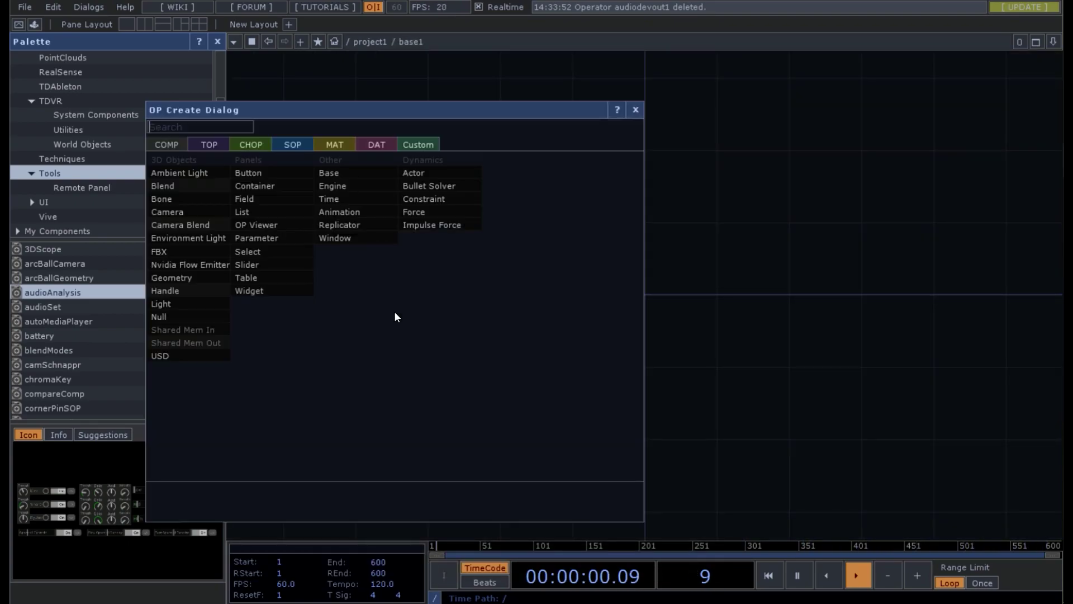
{"action": "left_click", "coordinate": [250, 144]}
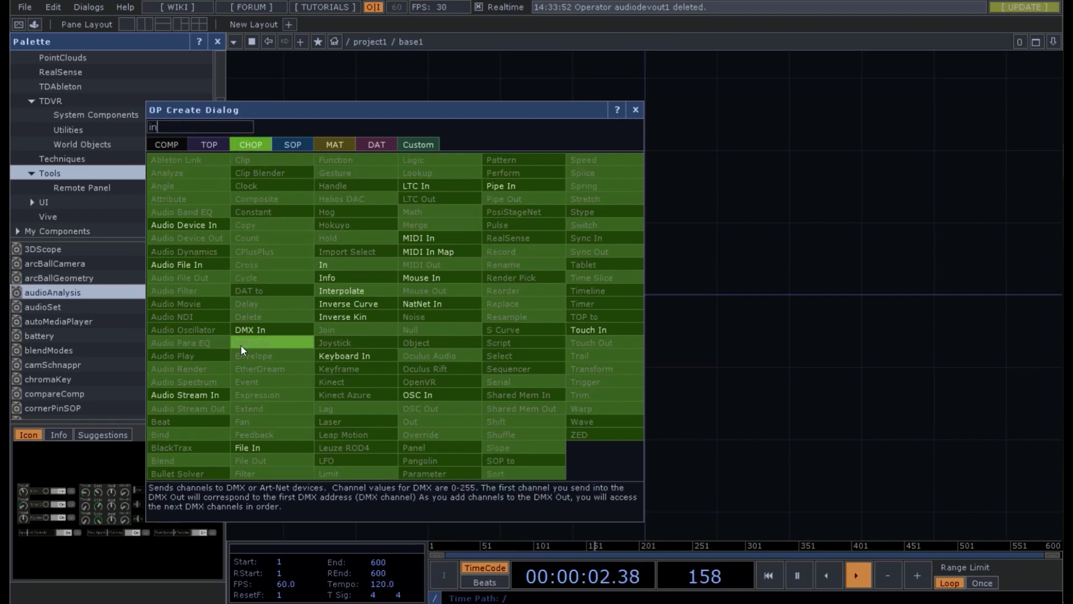
{"action": "left_click", "coordinate": [338, 265]}
{"action": "left_click", "coordinate": [480, 282]}
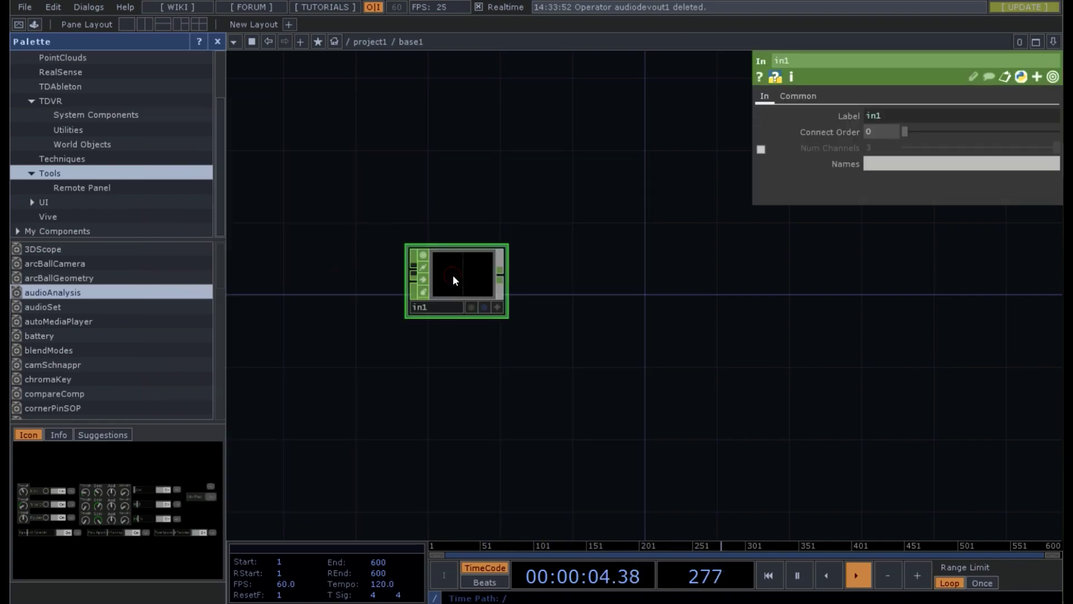
- Place the palette's audioAnalysis component beside the In CHOP and delete the Audio File In operator inside it
{"action": "left_click_drag", "start_coordinate": [49, 290], "coordinate": [624, 290]}
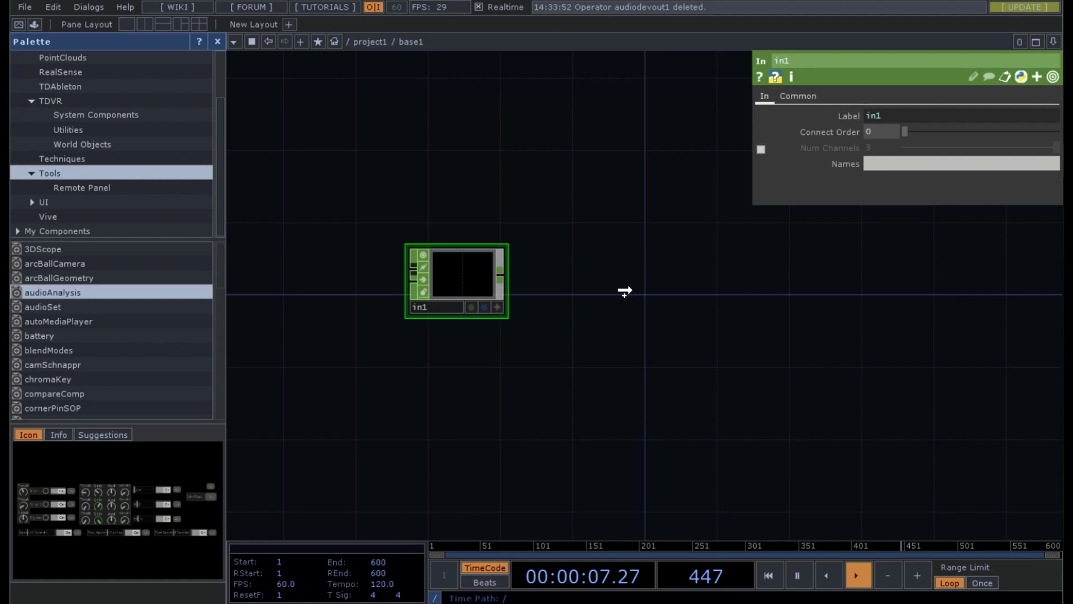
{"action": "left_click_drag", "start_coordinate": [624, 292], "coordinate": [589, 287]}
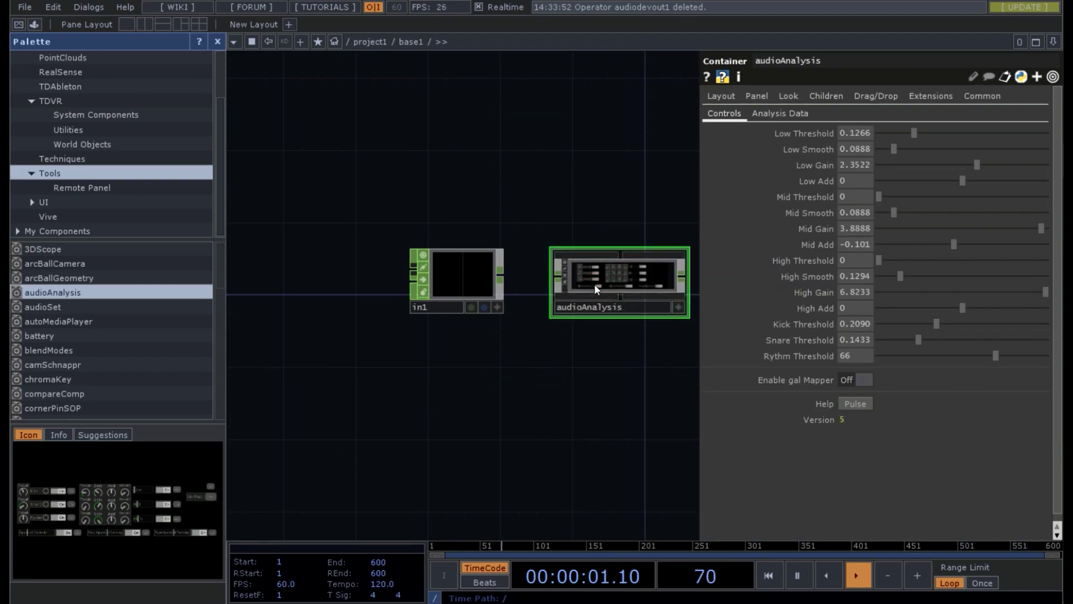
{"action": "key", "text": "i"}
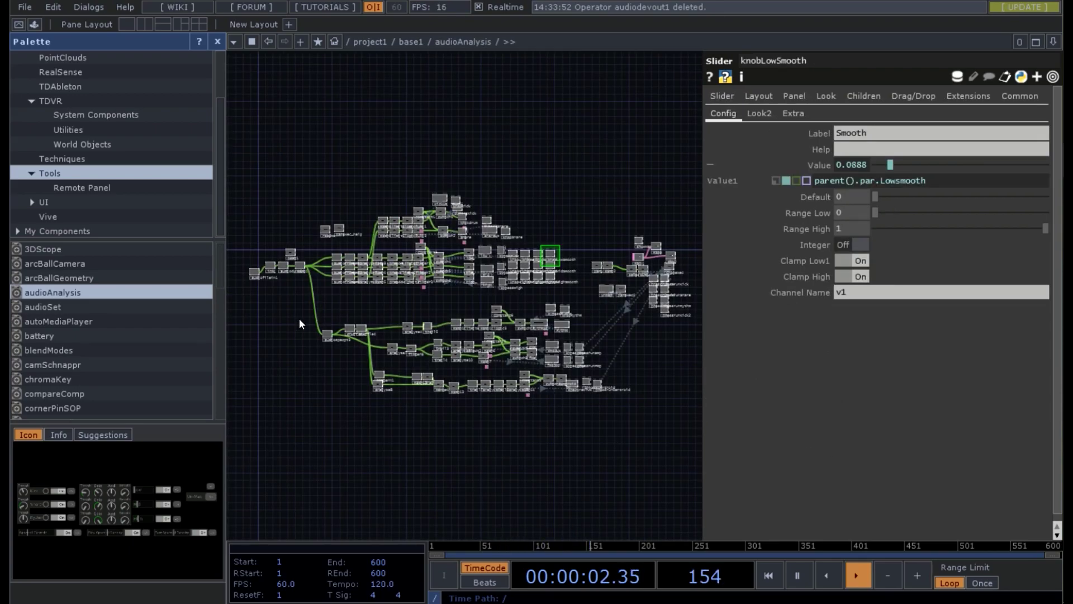
{"action": "key", "text": "p"}
{"action": "key", "text": "h"}
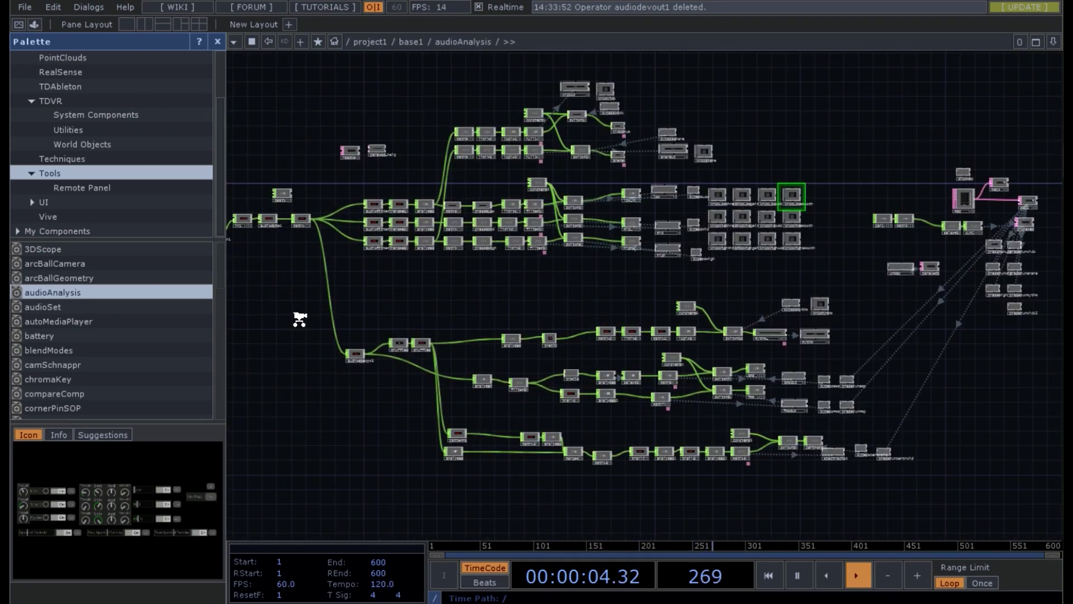
{"action": "left_click_drag", "start_coordinate": [300, 316], "coordinate": [644, 372]}
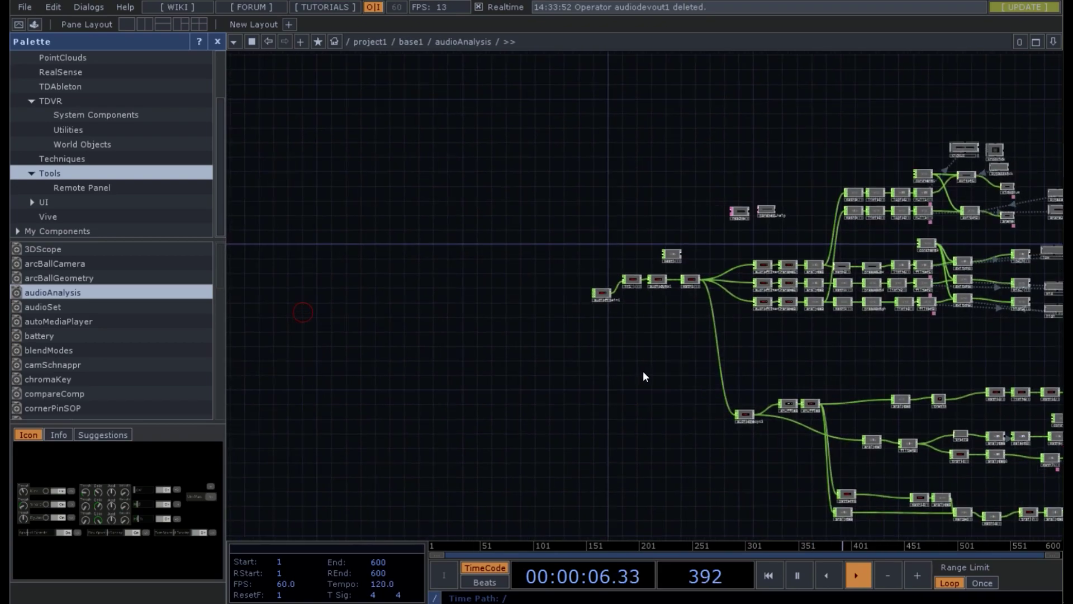
{"action": "scroll", "coordinate": [610, 317], "scroll_direction": "up", "scroll_amount": 10}
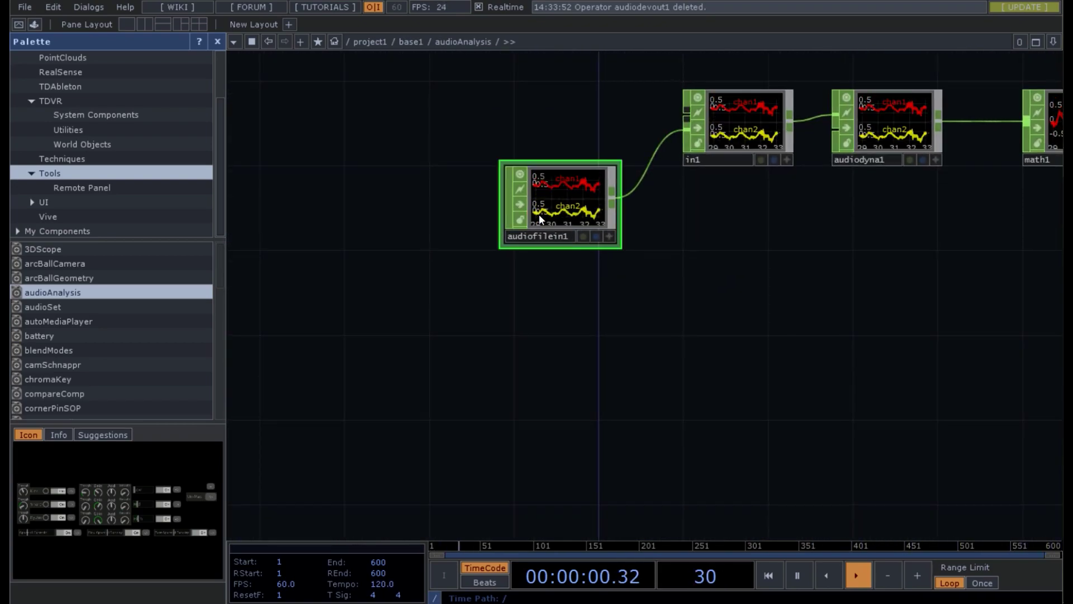
{"action": "key", "text": "Delete"}
{"action": "key", "text": "u"}
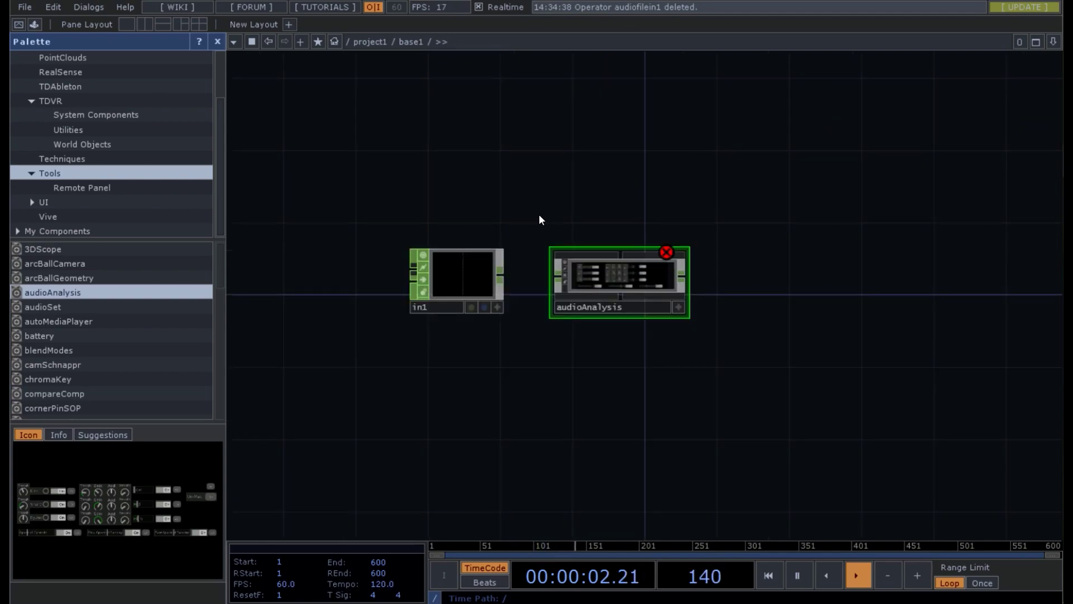
- Wire the In CHOP into audioAnalysis, and connect the parent network's Audio File In to the Base component
{"action": "left_click_drag", "start_coordinate": [500, 275], "coordinate": [545, 273]}
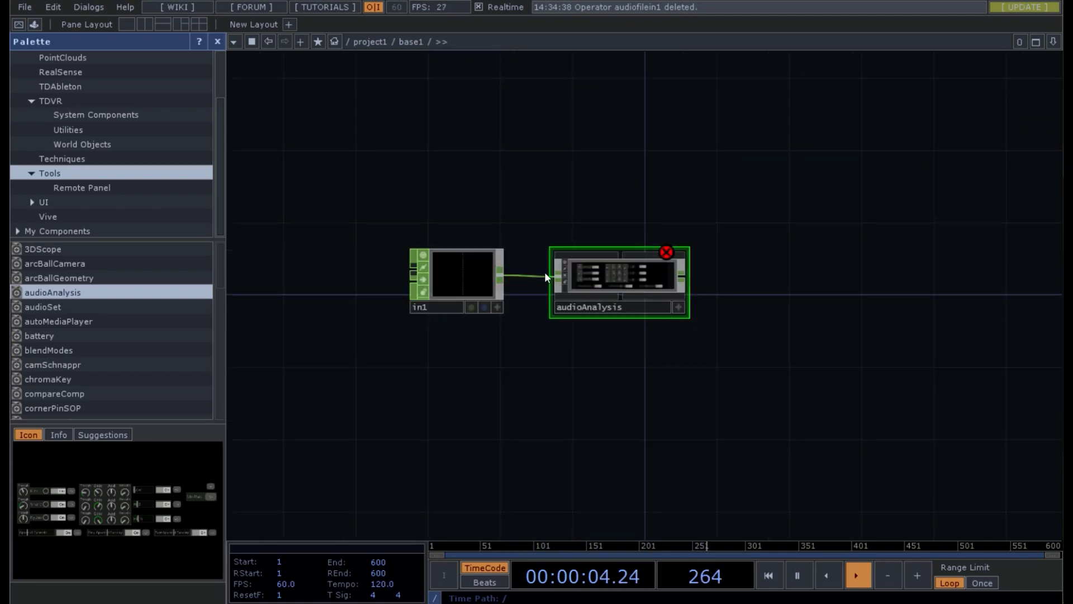
{"action": "key", "text": "u"}
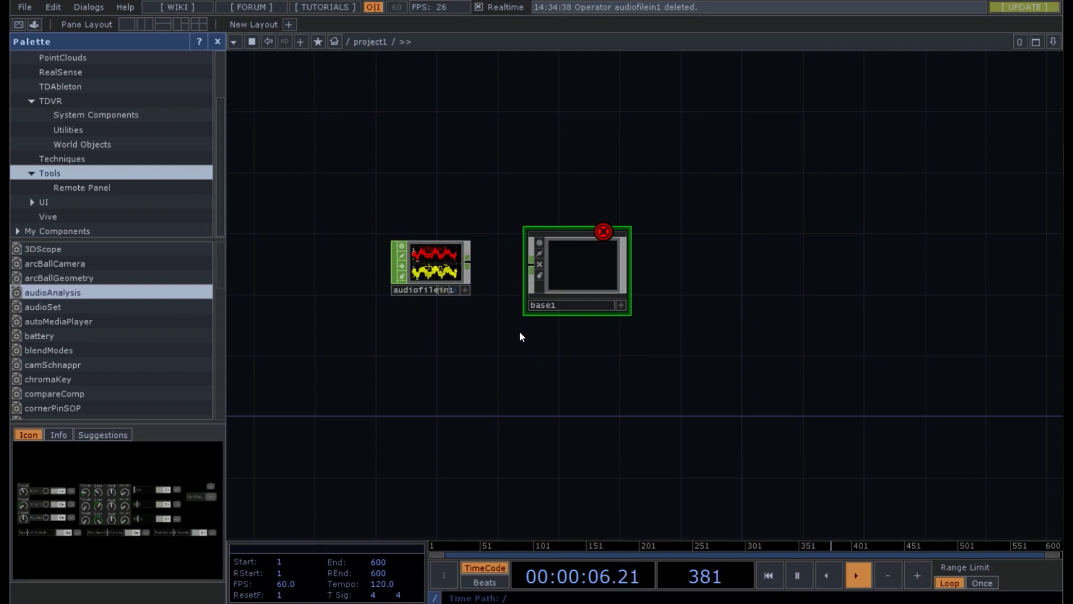
{"action": "left_click_drag", "start_coordinate": [470, 263], "coordinate": [529, 265]}
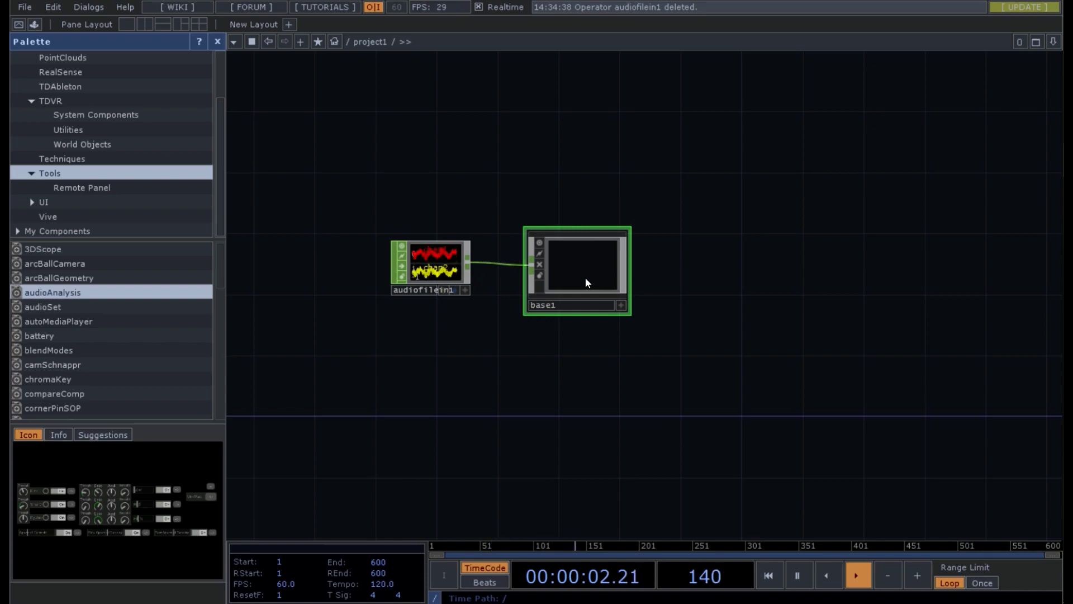
- Inside the Base component, set audioAnalysis's layout X, Y, Width and Height all to 0
{"action": "key", "text": "i"}
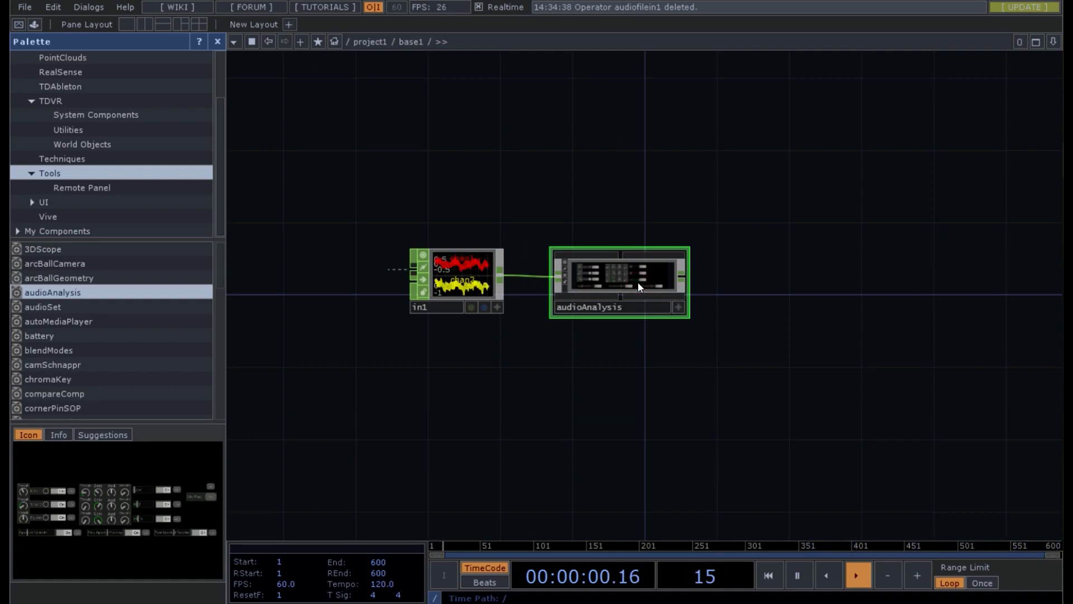
{"action": "key", "text": "p"}
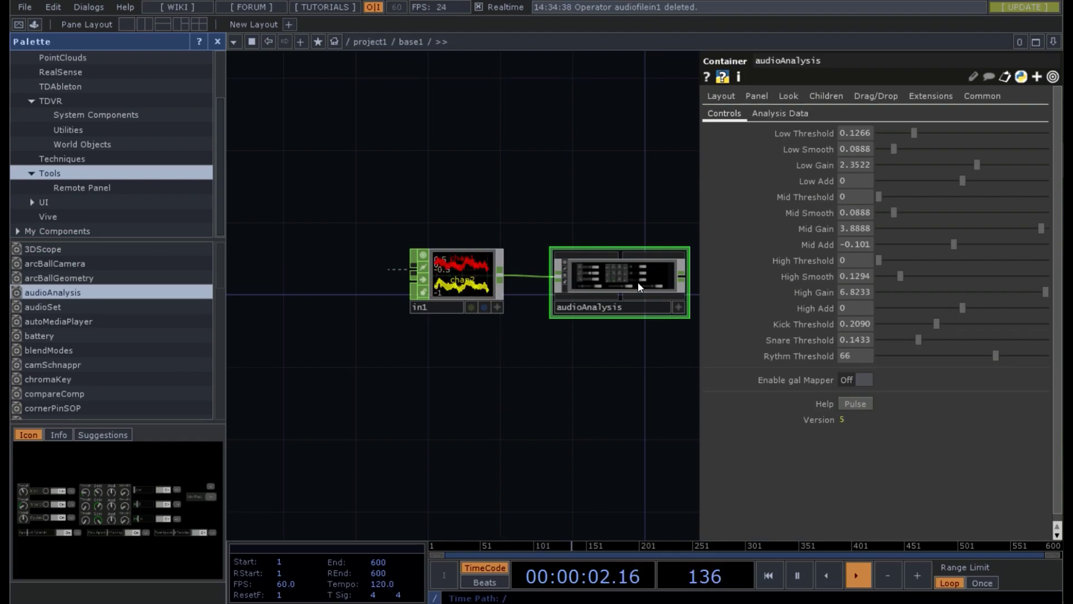
{"action": "left_click", "coordinate": [722, 95]}
{"action": "left_click", "coordinate": [855, 132]}
{"action": "type", "text": "0"}
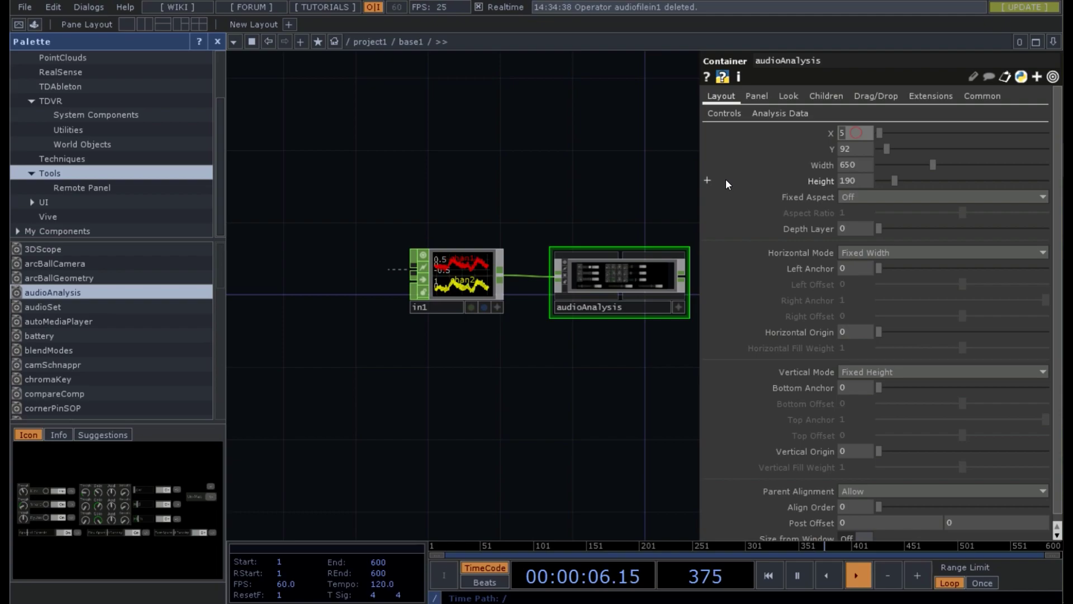
{"action": "left_click", "coordinate": [855, 149]}
{"action": "type", "text": "0"}
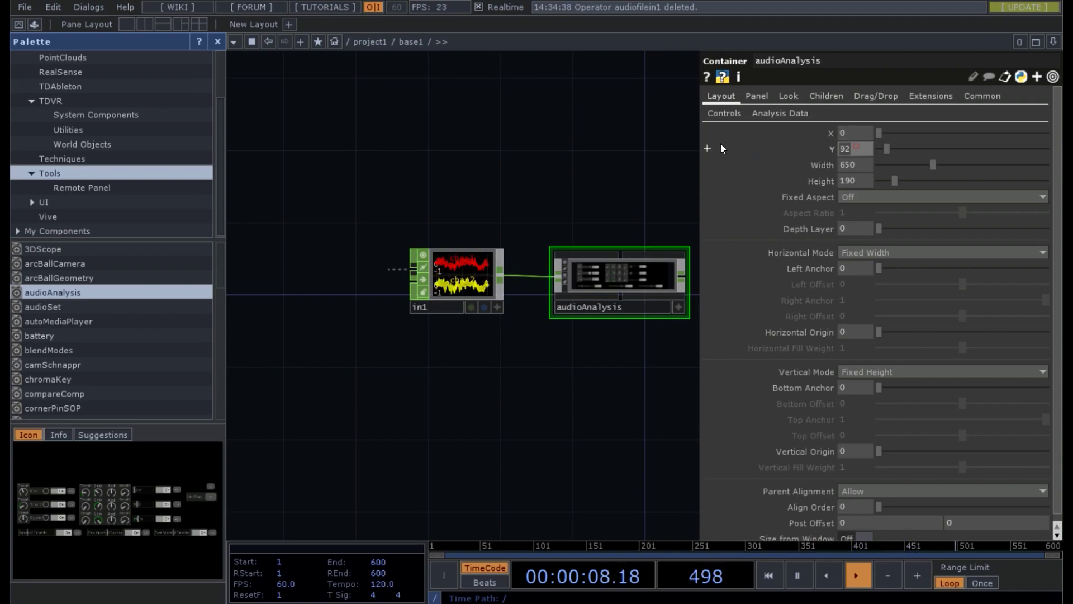
{"action": "left_click", "coordinate": [864, 158]}
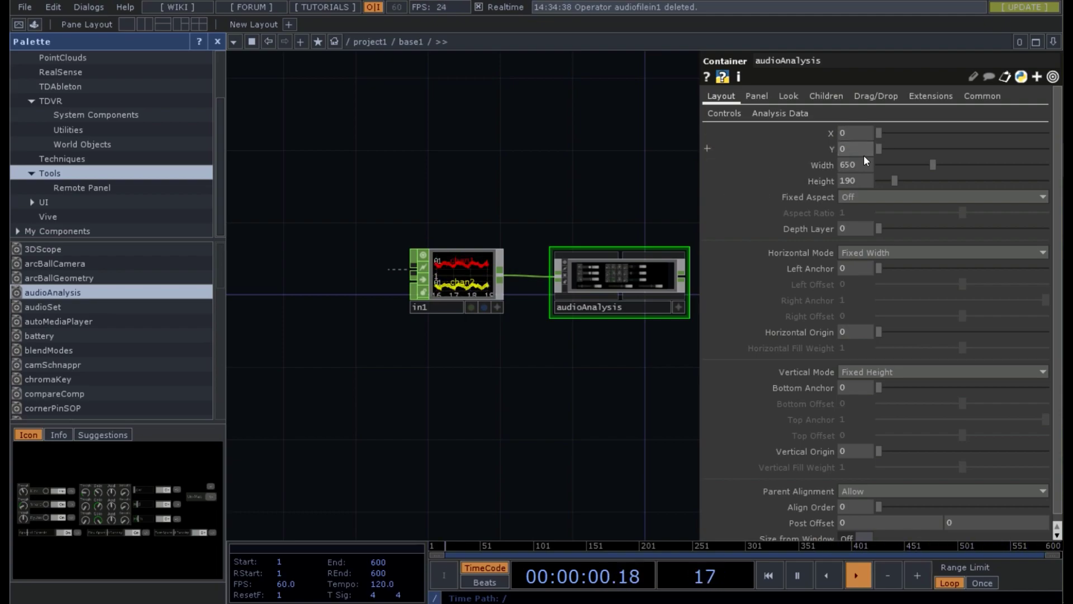
{"action": "type", "text": "0"}
{"action": "key", "text": "Tab"}
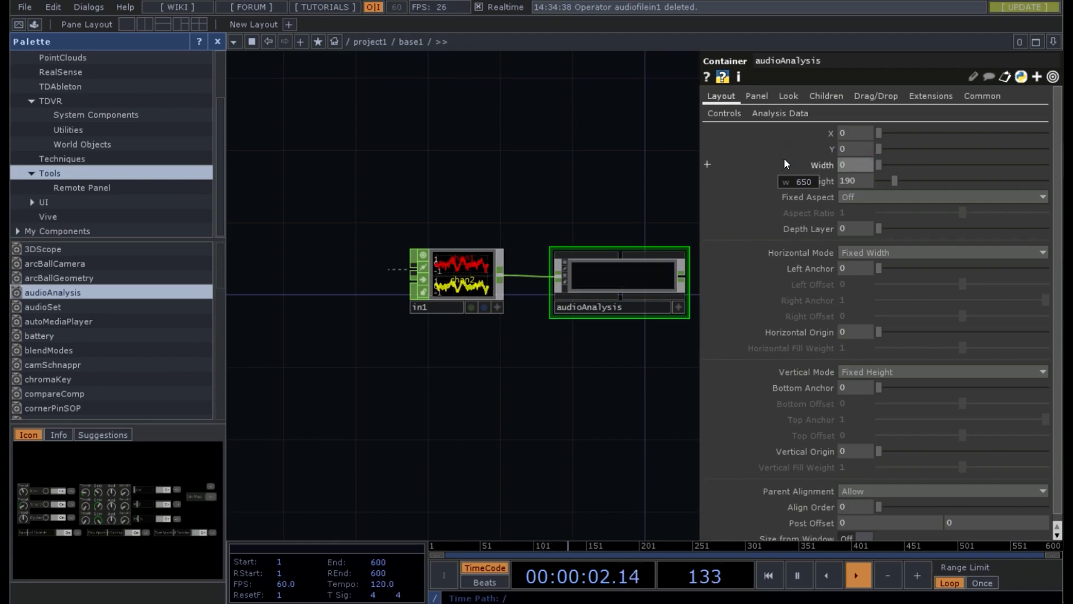
{"action": "type", "text": "0"}
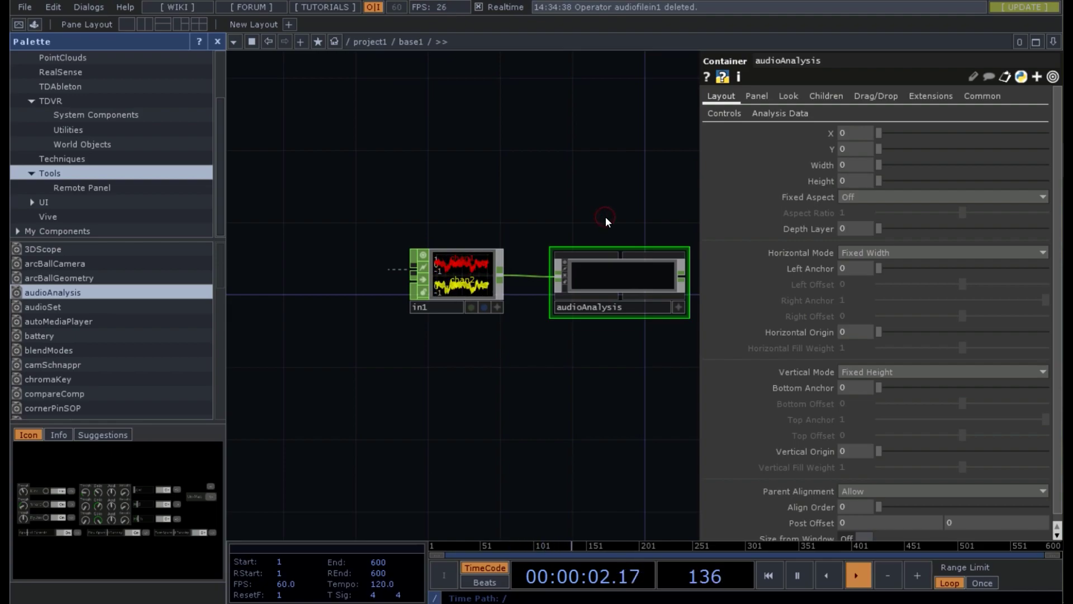
{"action": "key", "text": "p"}
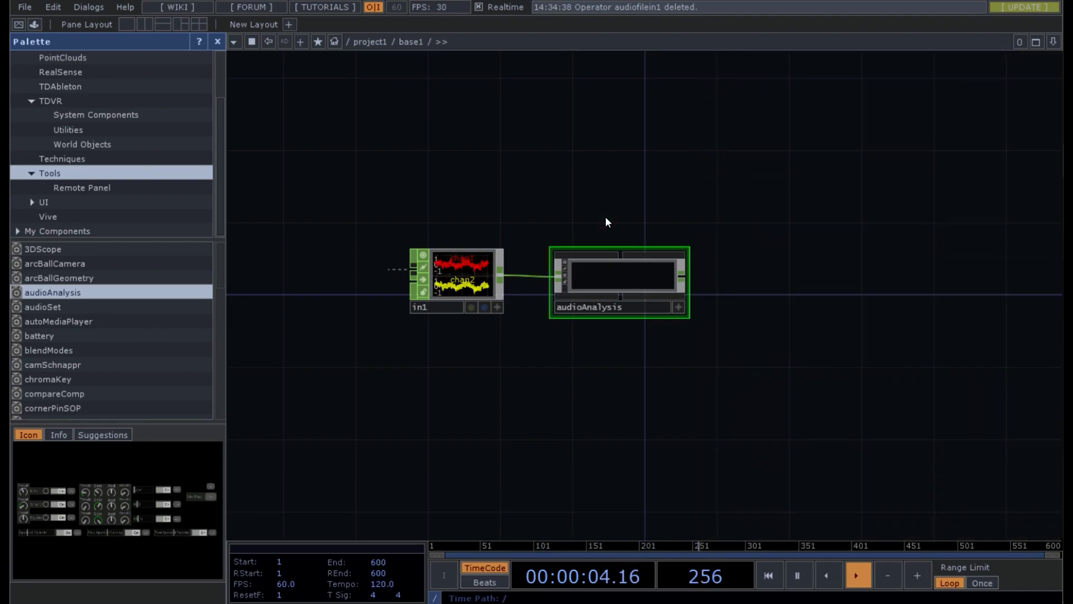
- Add a Null CHOP connected to the output of audioAnalysis
{"action": "right_click", "coordinate": [681, 277]}
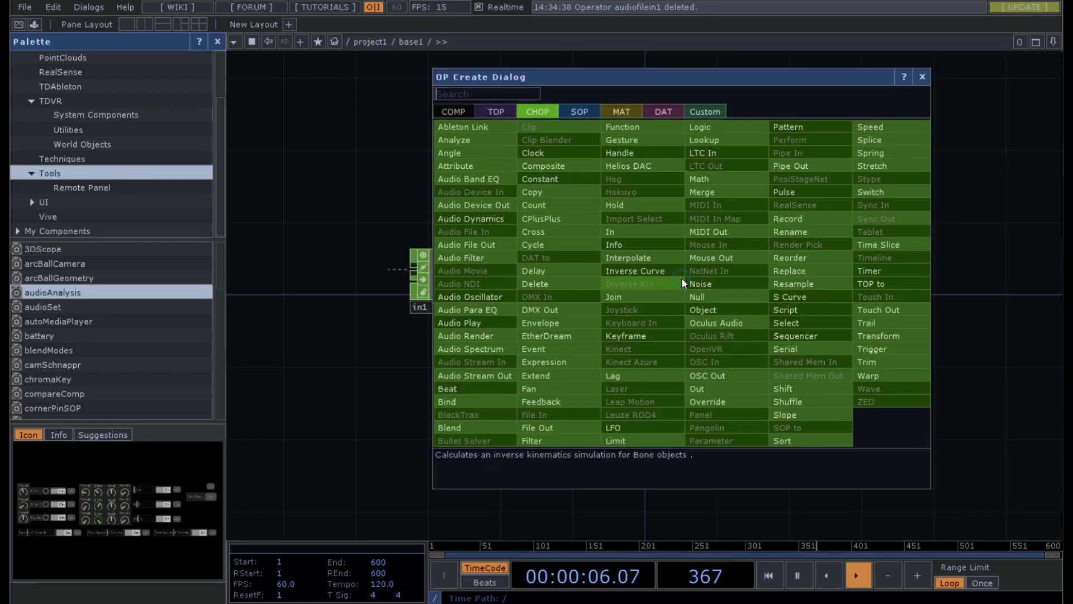
{"action": "left_click", "coordinate": [696, 293]}
{"action": "left_click", "coordinate": [767, 277]}
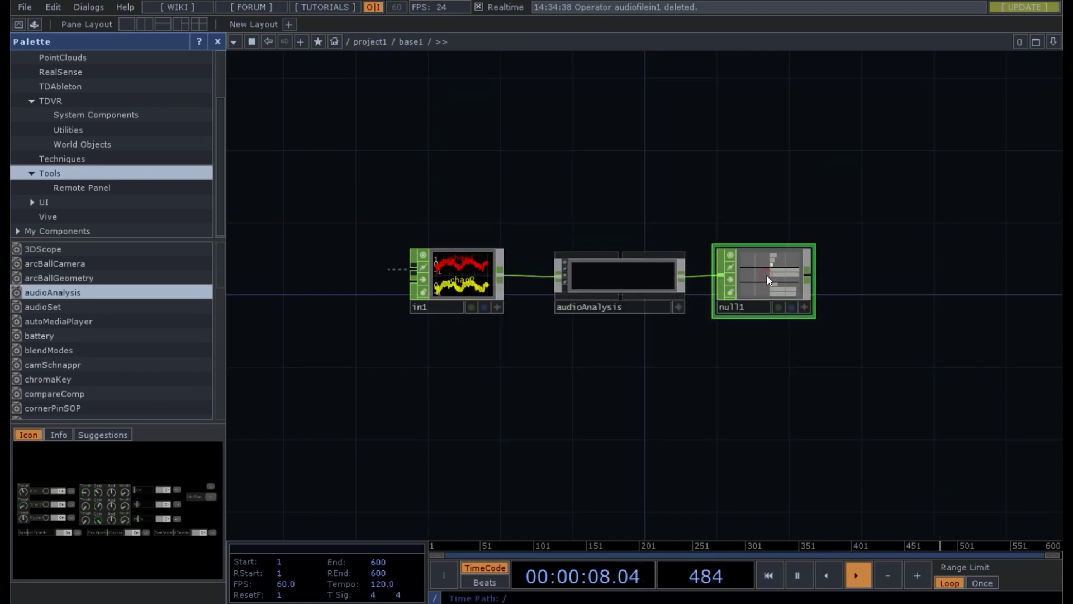
- Add a Select CHOP connected to the Null's output
{"action": "scroll", "coordinate": [763, 284], "scroll_direction": "up", "scroll_amount": 4}
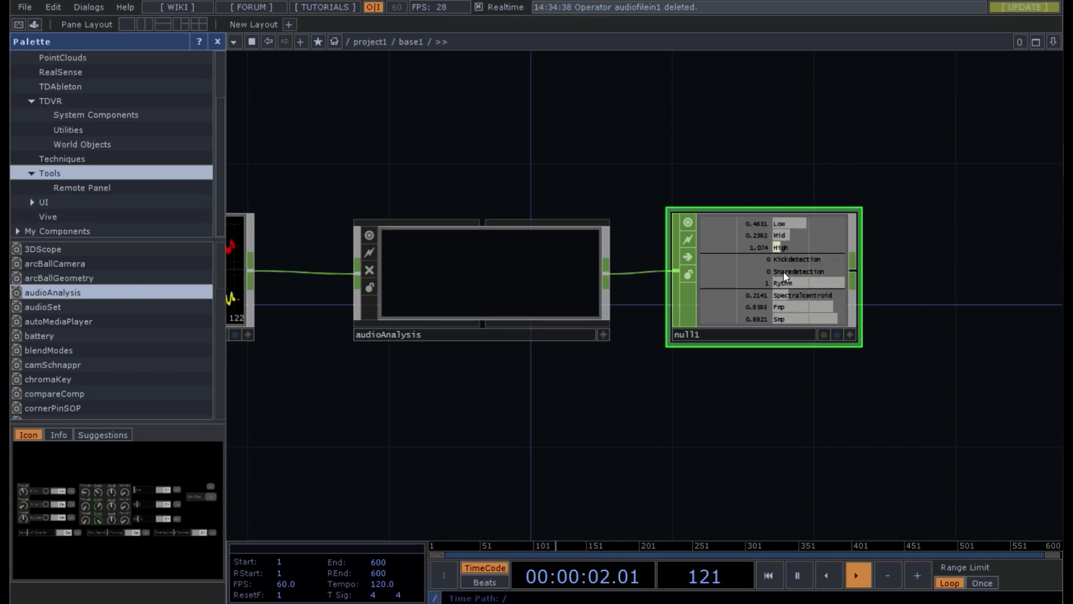
{"action": "left_click_drag", "start_coordinate": [857, 389], "coordinate": [556, 450]}
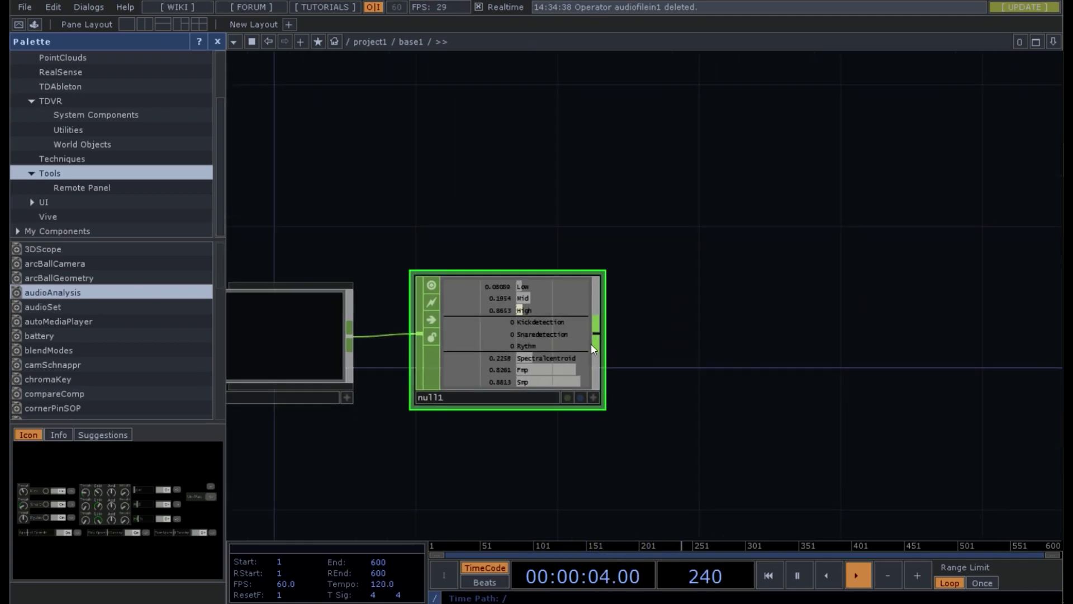
{"action": "right_click", "coordinate": [596, 338]}
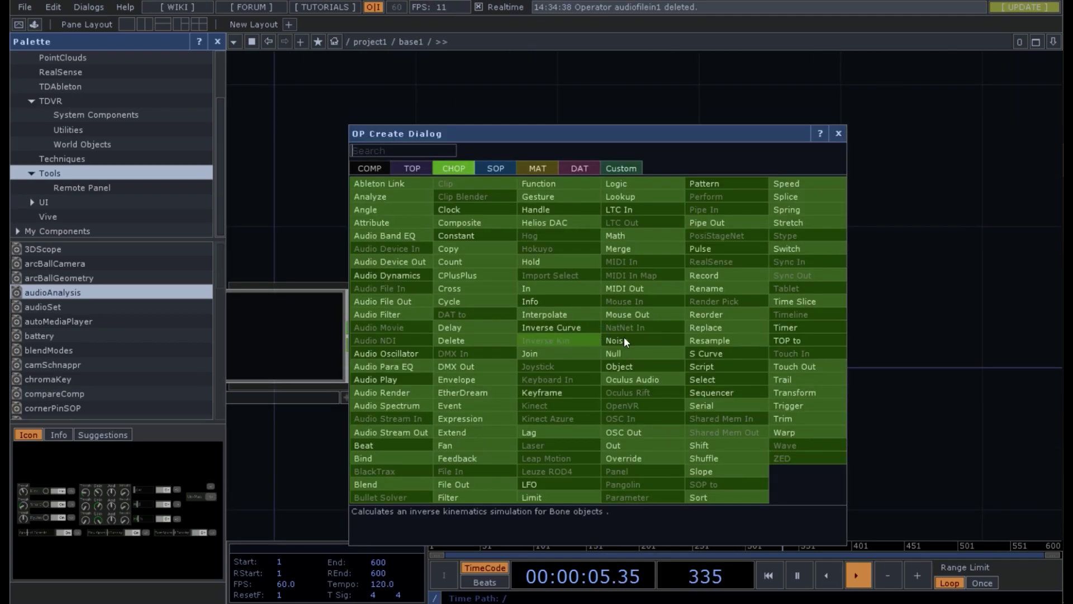
{"action": "left_click", "coordinate": [708, 378]}
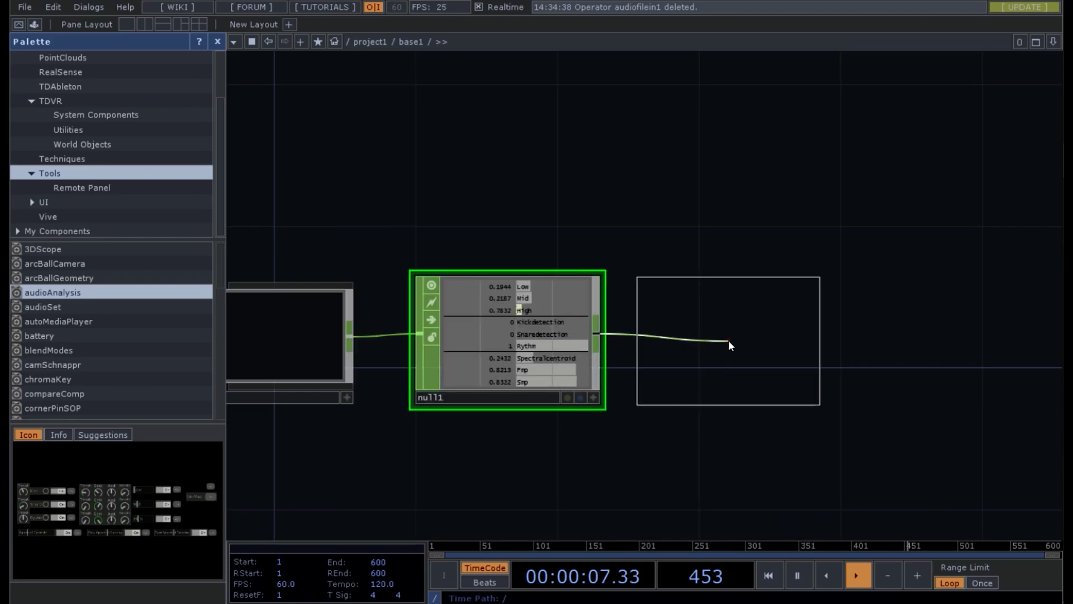
{"action": "left_click", "coordinate": [730, 345]}
- Duplicate the Select CHOP twice so three Selects branch from the Null
{"action": "middle_click_drag", "start_coordinate": [700, 386], "coordinate": [688, 236]}
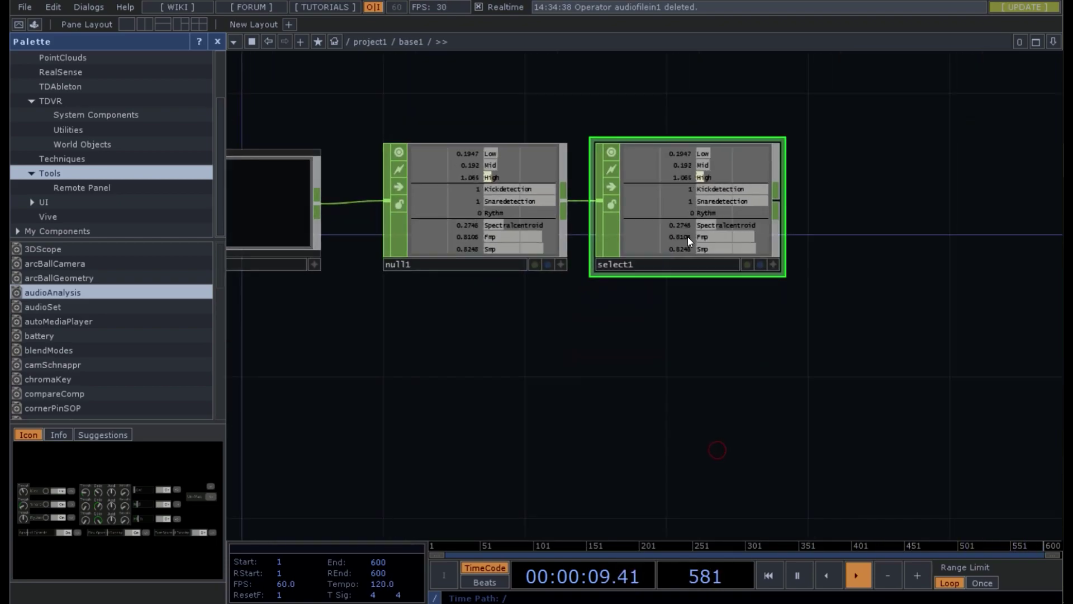
{"action": "key", "text": "ctrl+c"}
{"action": "key", "text": "ctrl+v"}
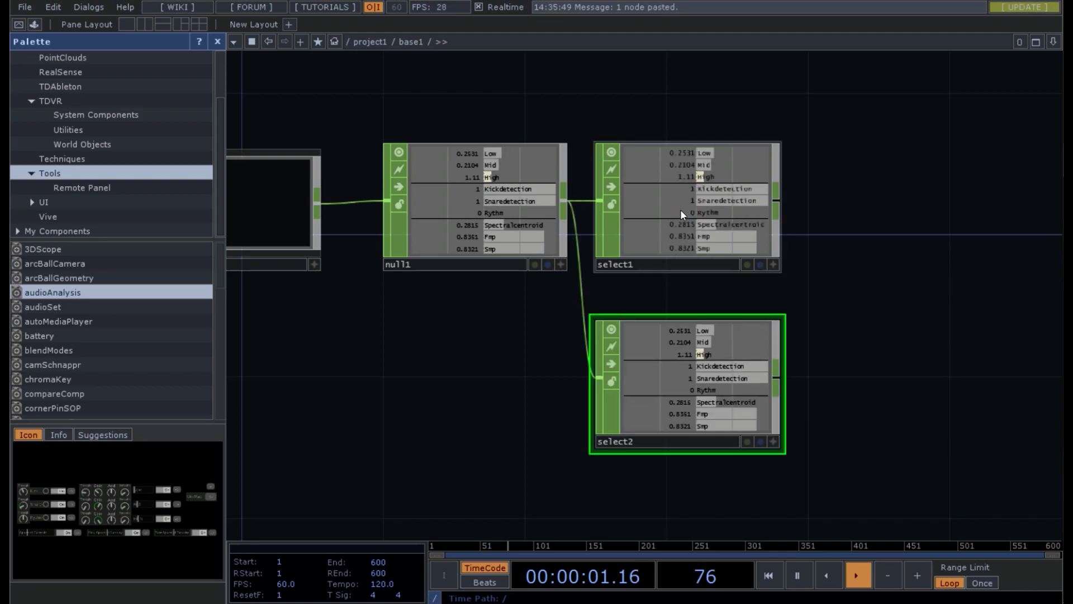
{"action": "key", "text": "ctrl+v"}
- Set the first Select CHOP's channel name to Low and the second's to Mid
{"action": "left_click", "coordinate": [679, 209]}
{"action": "key", "text": "p"}
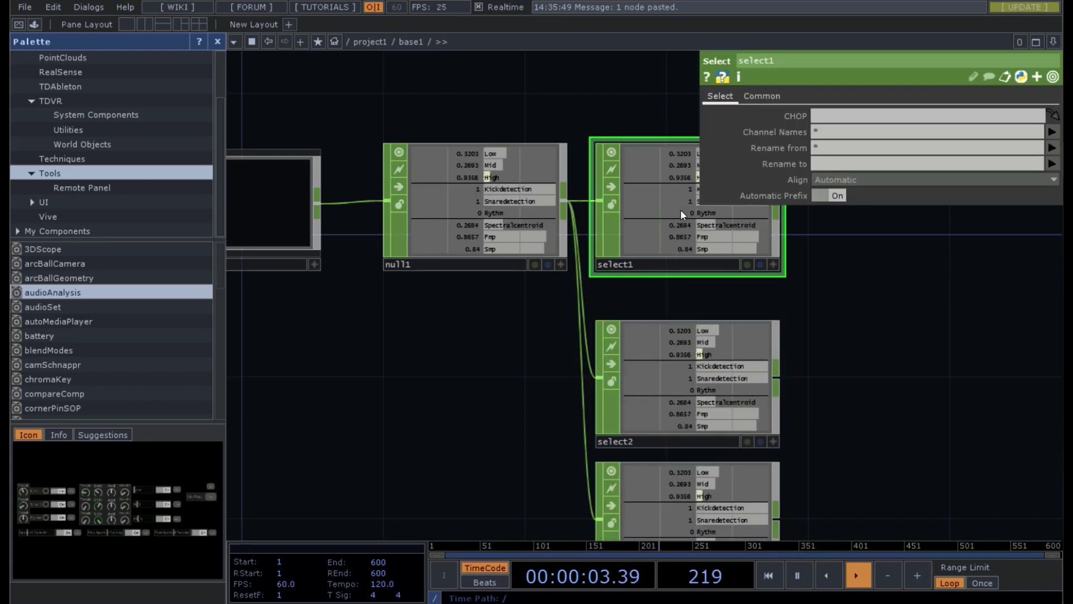
{"action": "left_click", "coordinate": [1053, 131]}
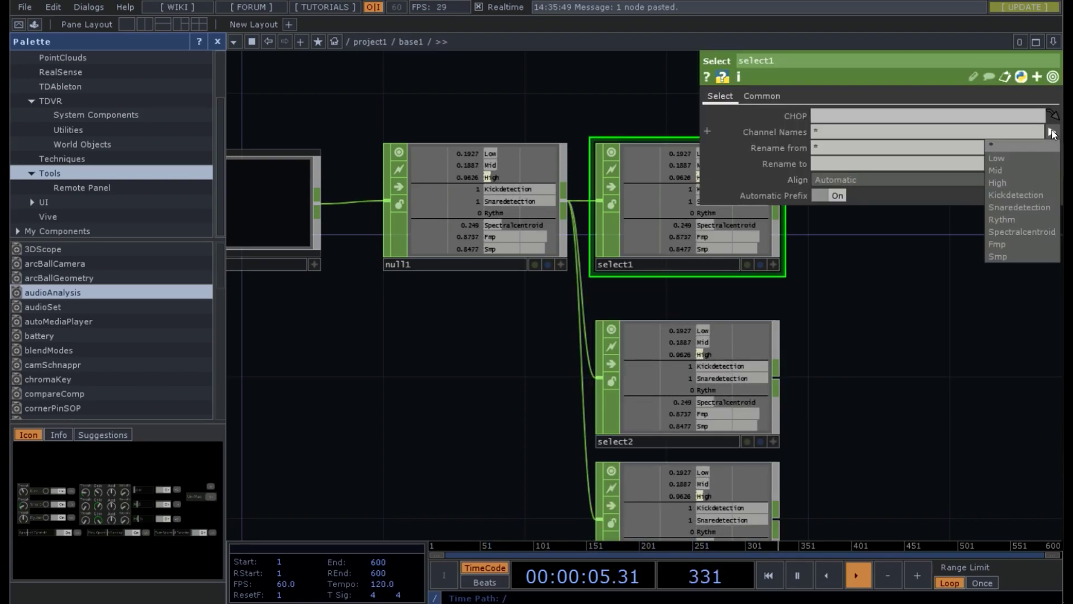
{"action": "left_click", "coordinate": [1022, 155]}
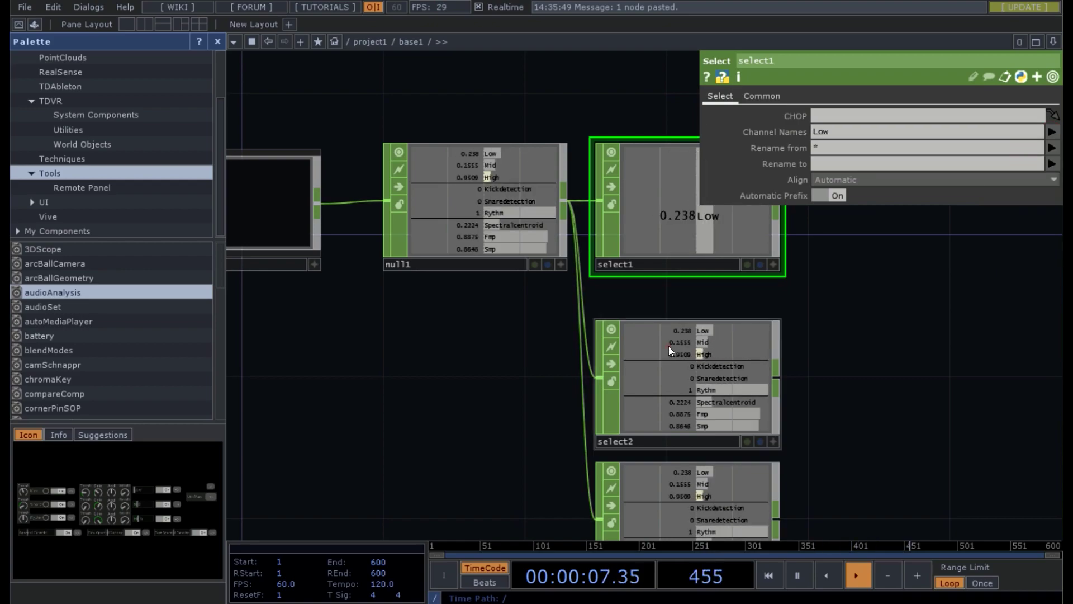
{"action": "left_click", "coordinate": [668, 346]}
{"action": "left_click", "coordinate": [1052, 132]}
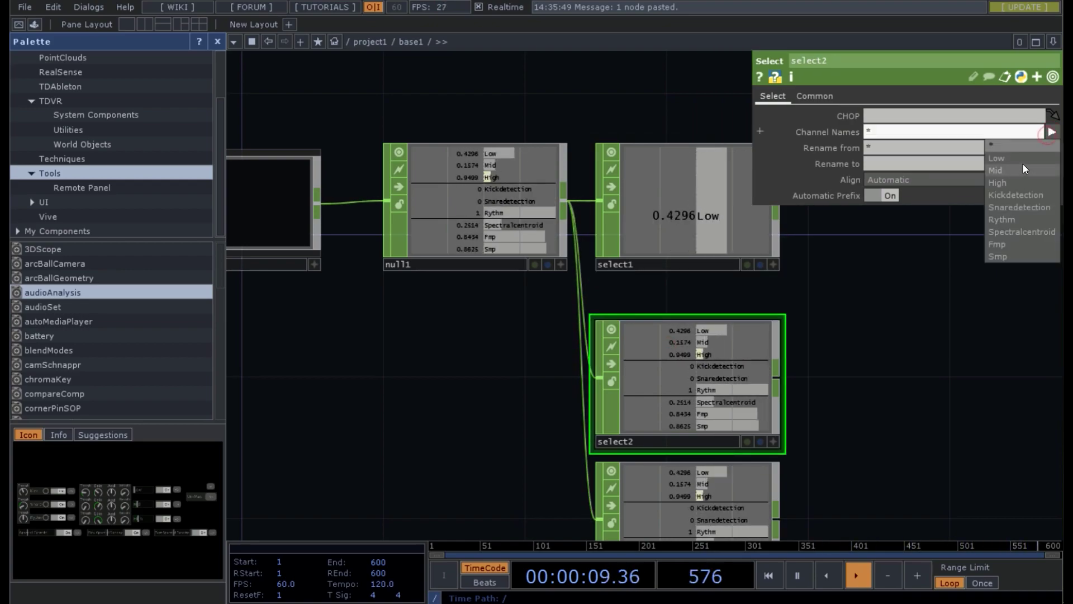
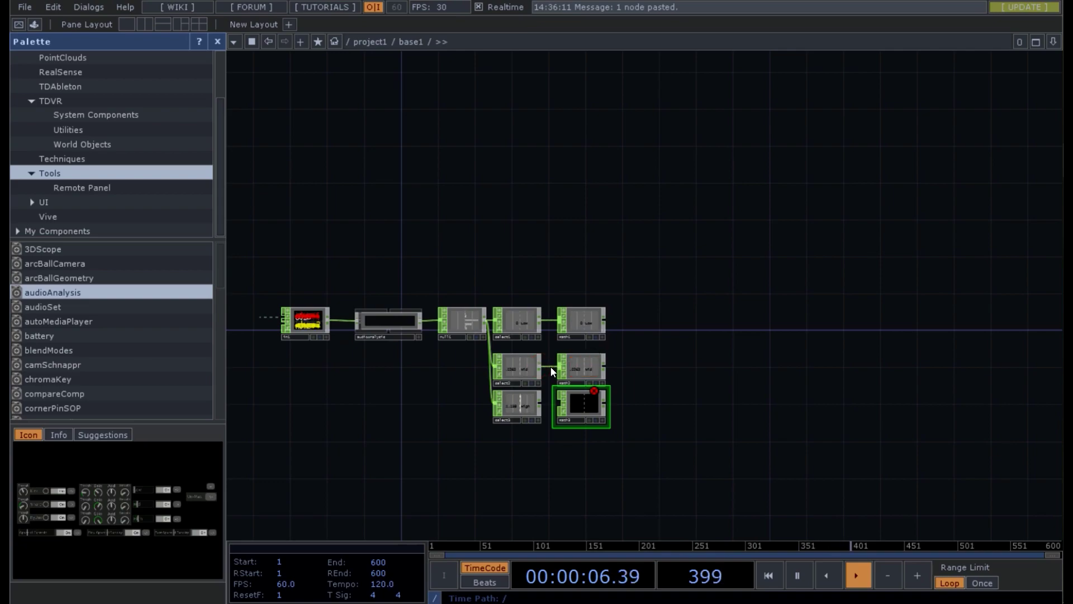
- Connect the third Select CHOP, carrying the High channel, to the third Math CHOP
{"action": "left_click", "coordinate": [540, 403]}
{"action": "left_click", "coordinate": [553, 403]}
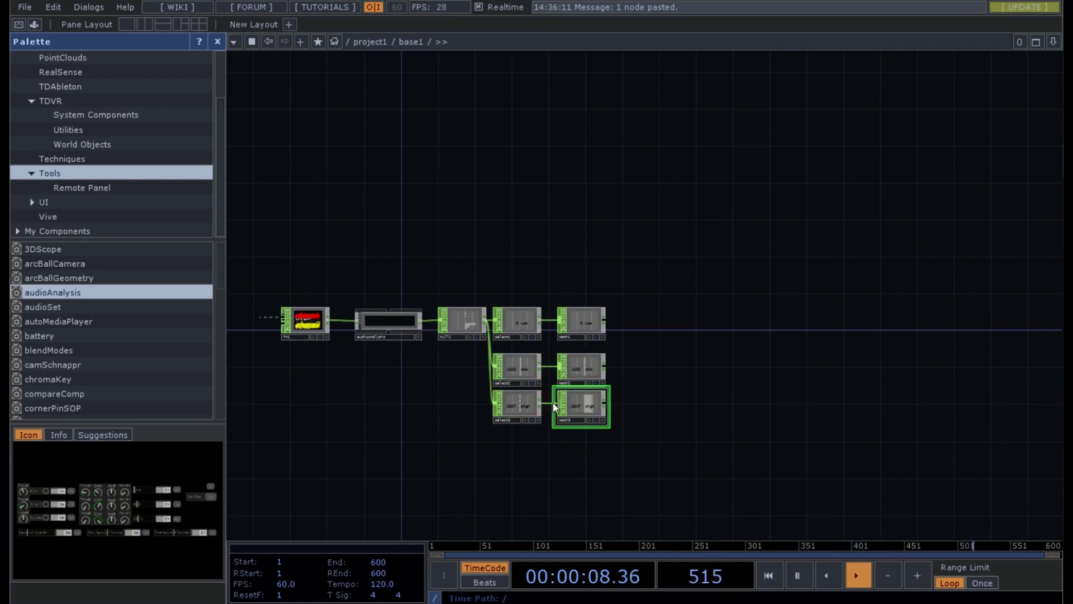
- Set the Low Math CHOP's From Range maximum to 1.8 and its To Range maximum to 1.2
{"action": "scroll", "coordinate": [669, 438], "scroll_direction": "up", "scroll_amount": 3}
{"action": "left_click_drag", "start_coordinate": [669, 455], "coordinate": [725, 414]}
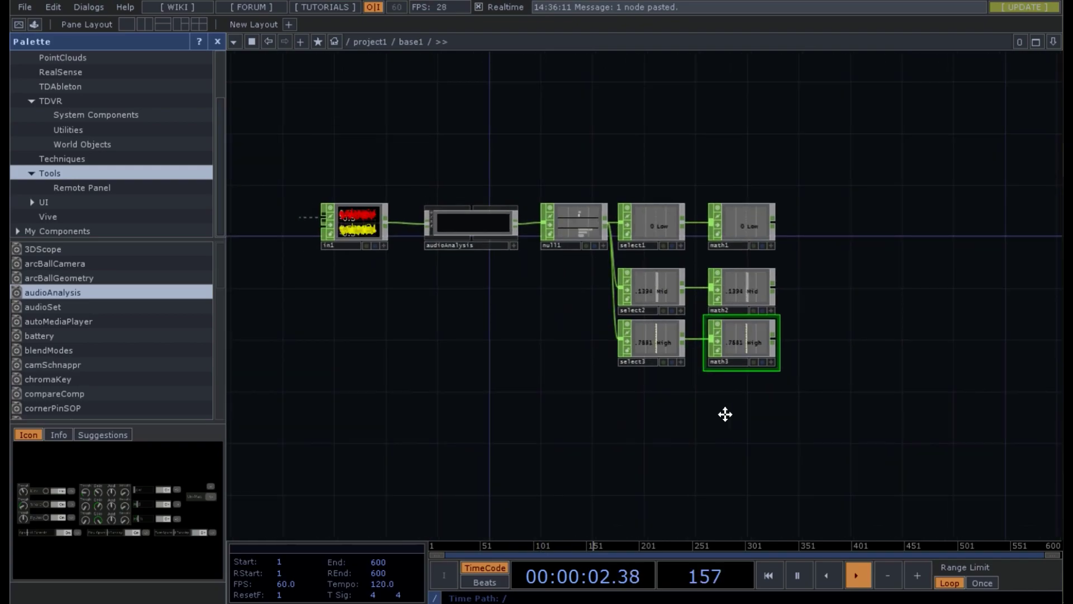
{"action": "left_click", "coordinate": [742, 224]}
{"action": "key", "text": "p"}
{"action": "left_click", "coordinate": [842, 96]}
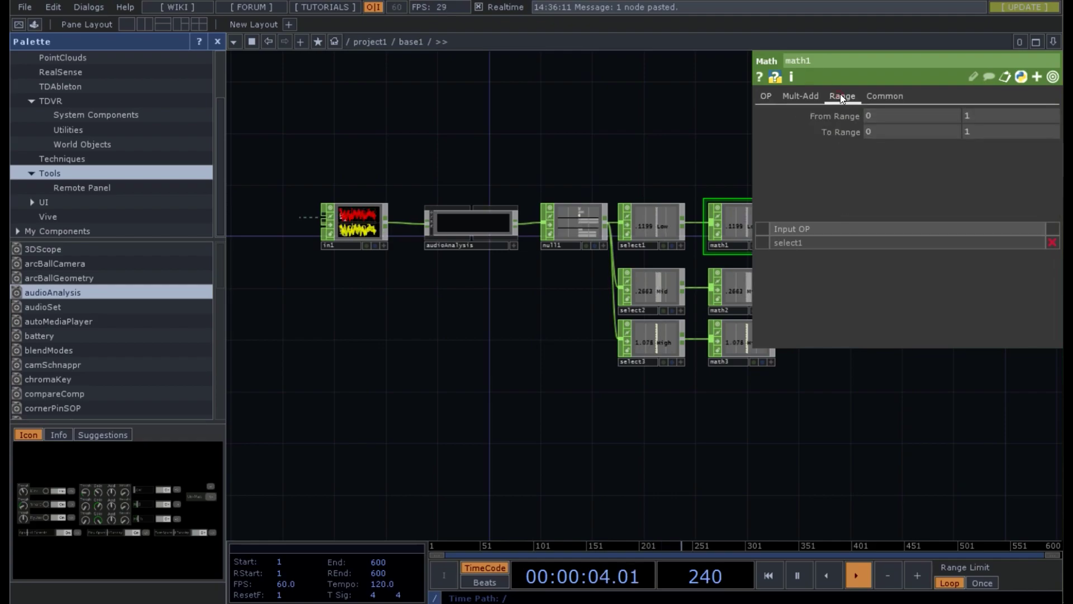
{"action": "left_click", "coordinate": [975, 116]}
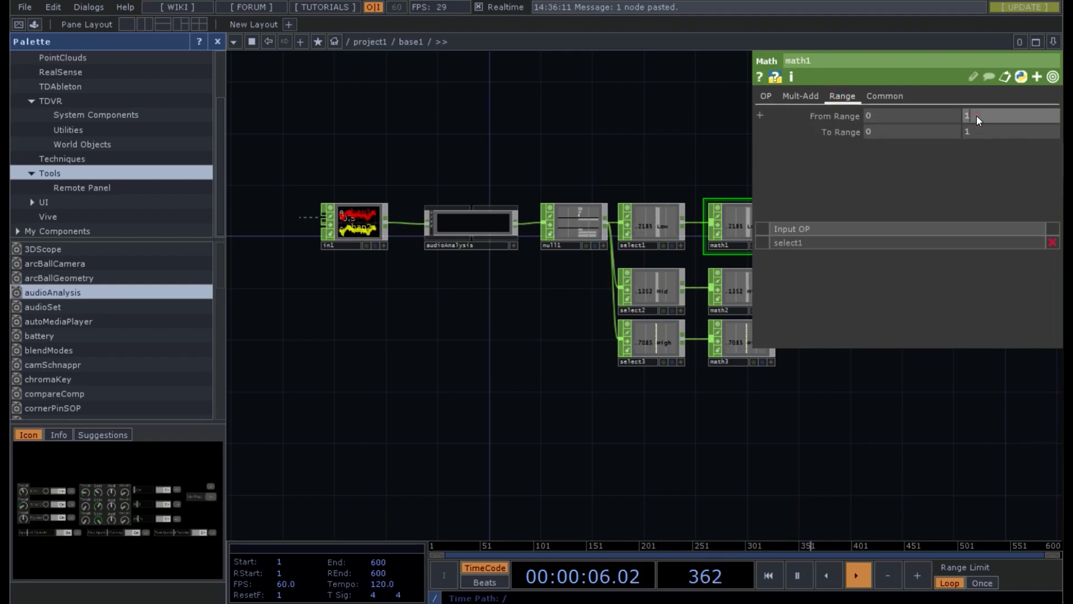
{"action": "type", "text": "1.8"}
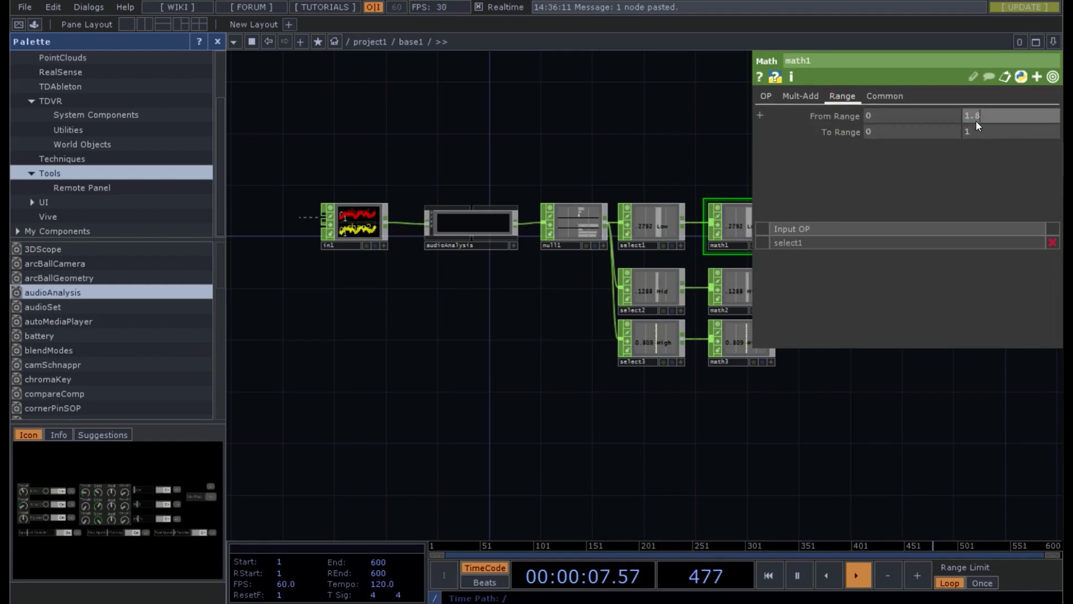
{"action": "left_click", "coordinate": [974, 132]}
{"action": "type", "text": "1.2"}
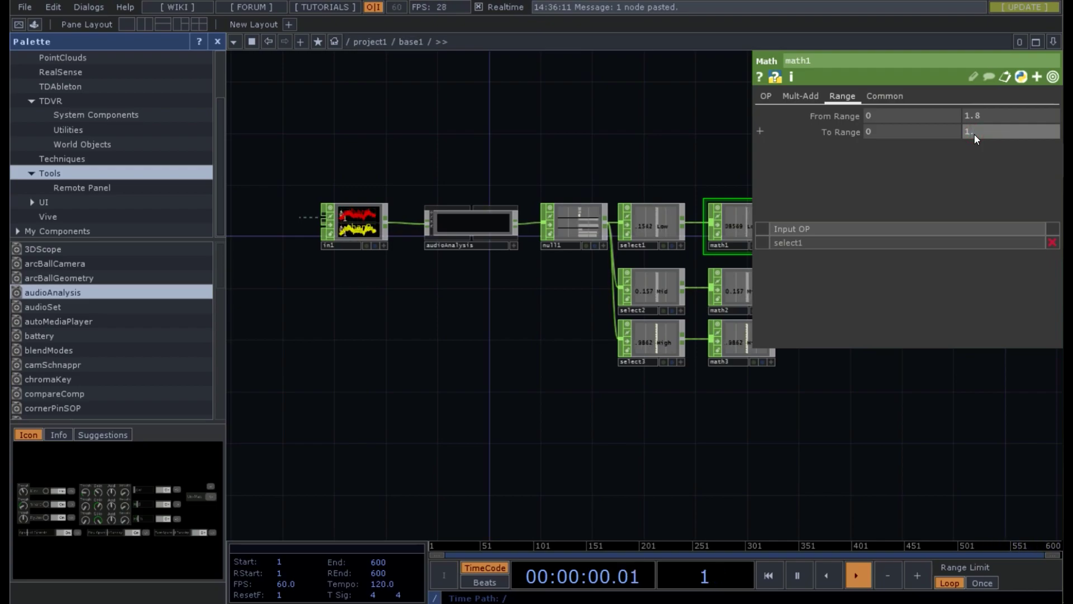
{"action": "left_click", "coordinate": [757, 334]}
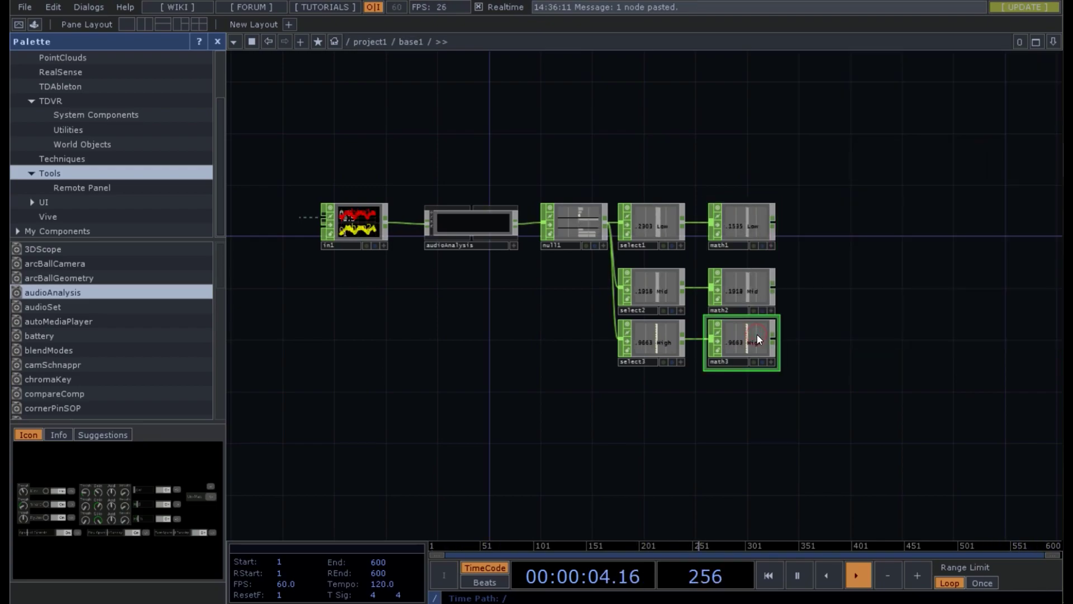
- Set the To Range maximum of the Low channel's Math CHOP to 0.2
{"action": "left_click", "coordinate": [743, 218]}
{"action": "key", "text": "p"}
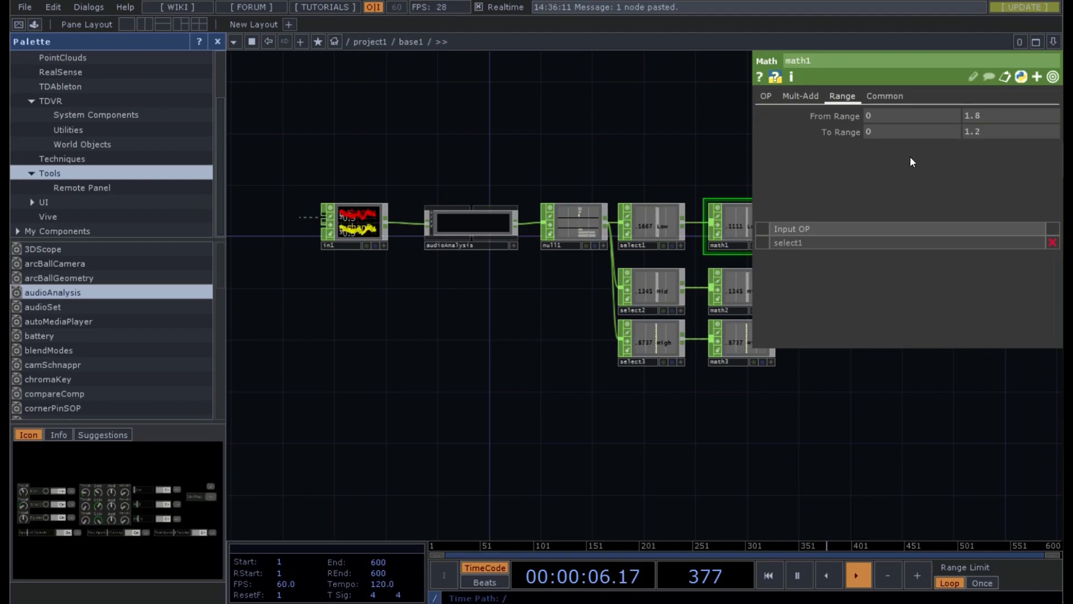
{"action": "left_click", "coordinate": [967, 131]}
{"action": "type", "text": "0.2"}
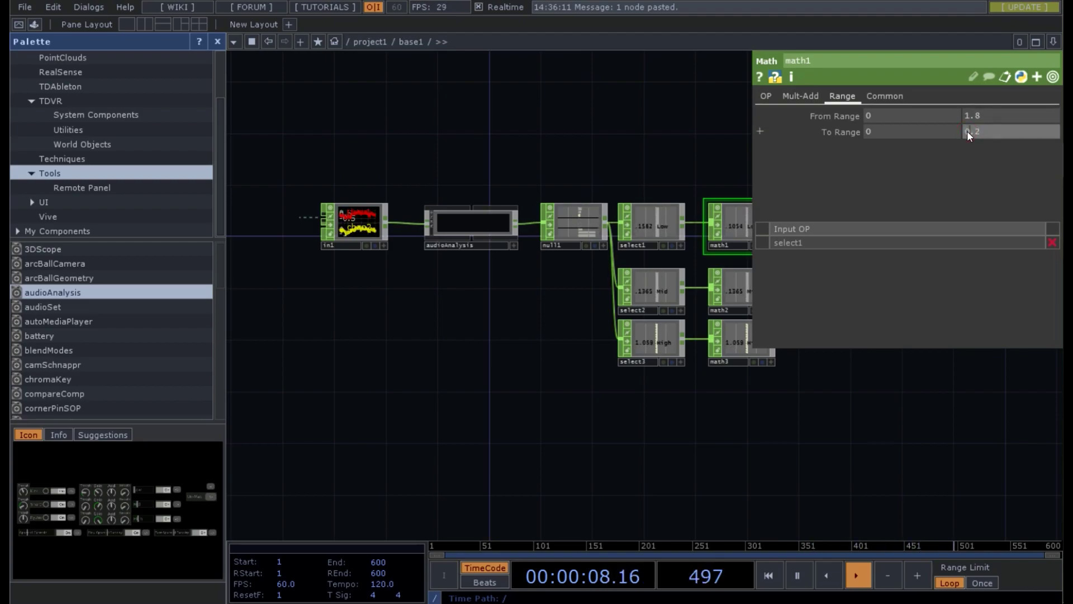
{"action": "key", "text": "Return"}
- Remap the Mid Math CHOP with a From Range of 0.1 to .6 and a To Range maximum of .3
{"action": "left_click", "coordinate": [737, 290]}
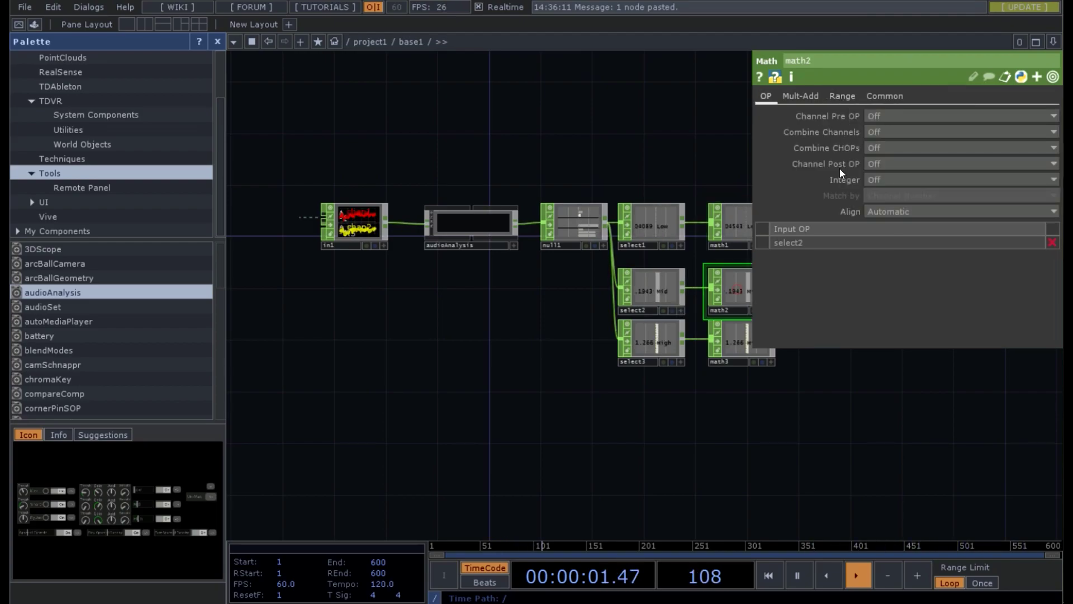
{"action": "left_click", "coordinate": [843, 97]}
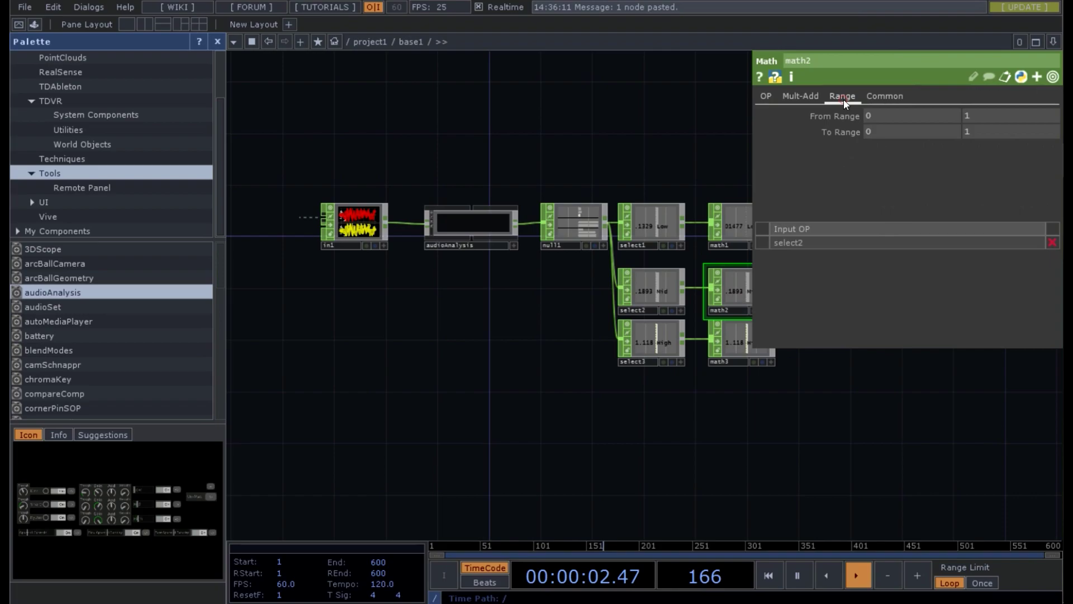
{"action": "left_click", "coordinate": [894, 116]}
{"action": "type", "text": "0.1"}
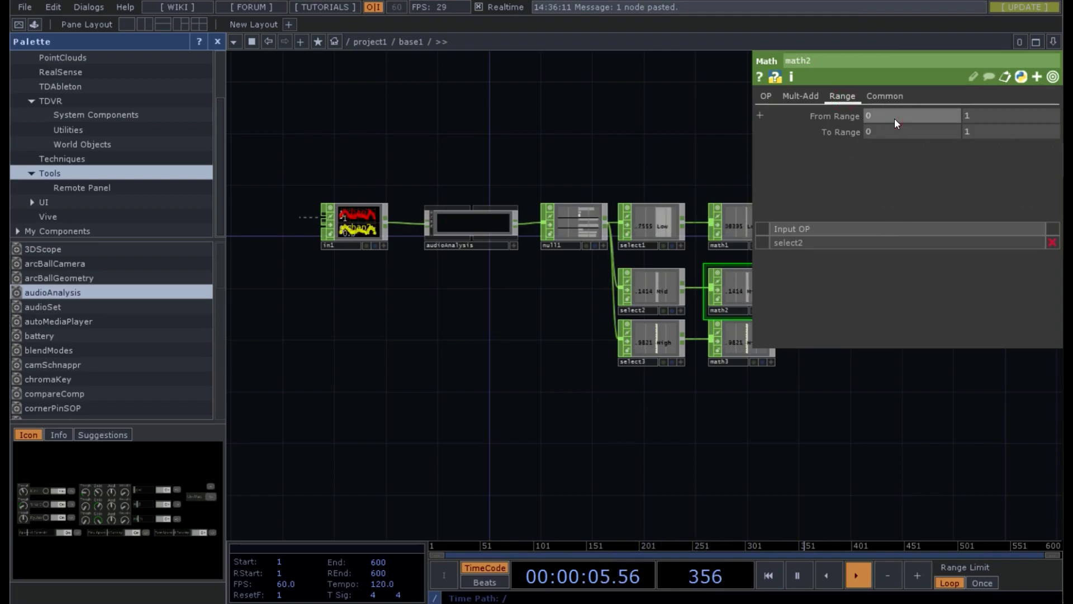
{"action": "key", "text": "Return"}
{"action": "left_click", "coordinate": [983, 120]}
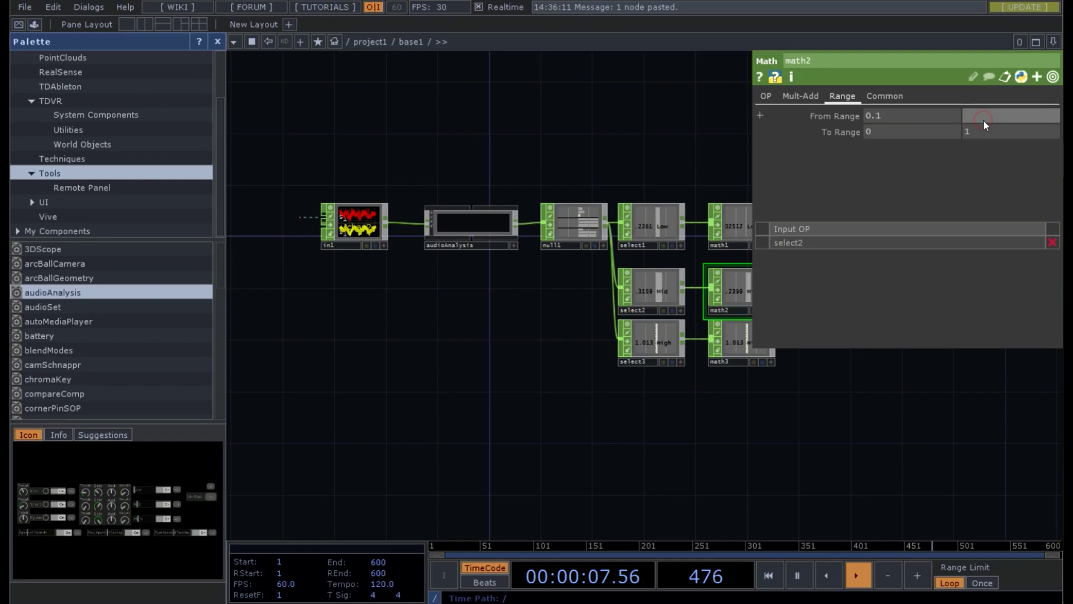
{"action": "type", "text": ".6"}
{"action": "left_click", "coordinate": [981, 132]}
{"action": "type", "text": ".3"}
{"action": "key", "text": "Return"}
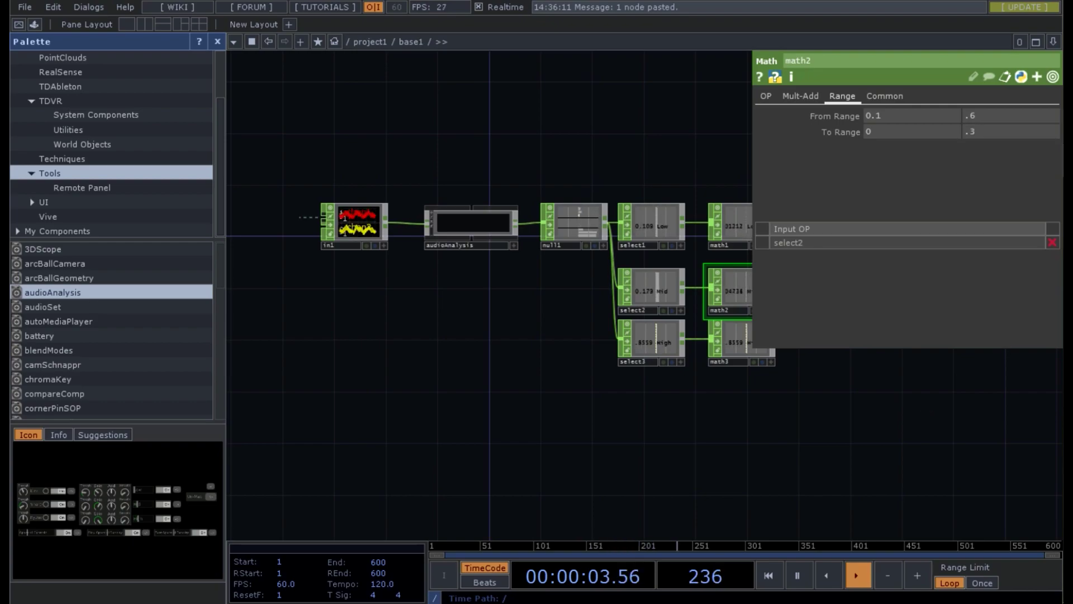
{"action": "left_click", "coordinate": [729, 214]}
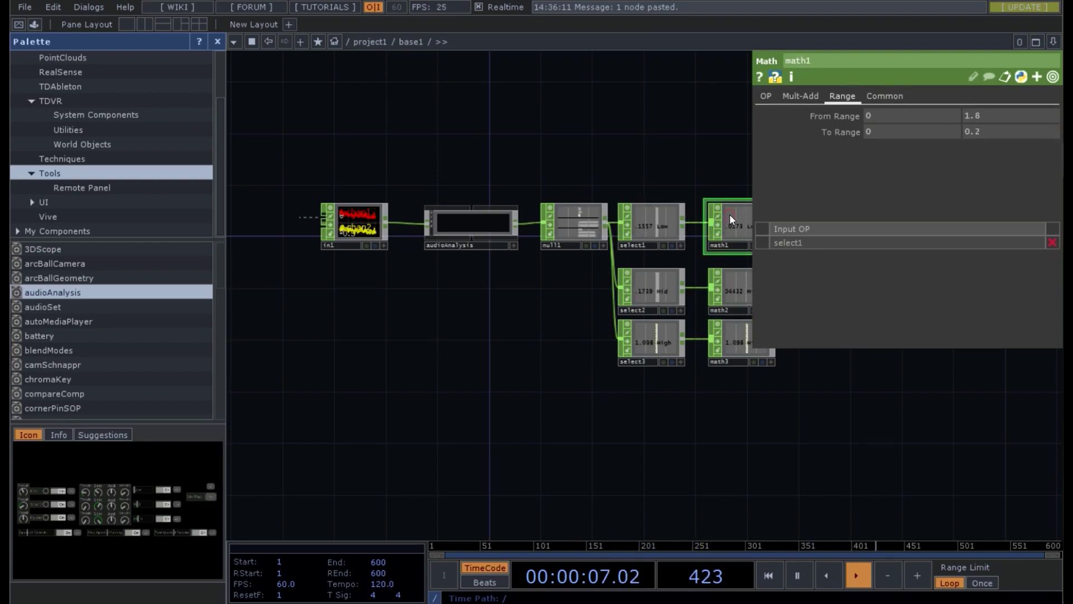
- Remap the High Math CHOP with a From Range of 0.8 to 2 and a To Range maximum of .25
{"action": "left_click", "coordinate": [726, 340]}
{"action": "left_click", "coordinate": [843, 95]}
{"action": "left_click", "coordinate": [883, 115]}
{"action": "type", "text": "0.8"}
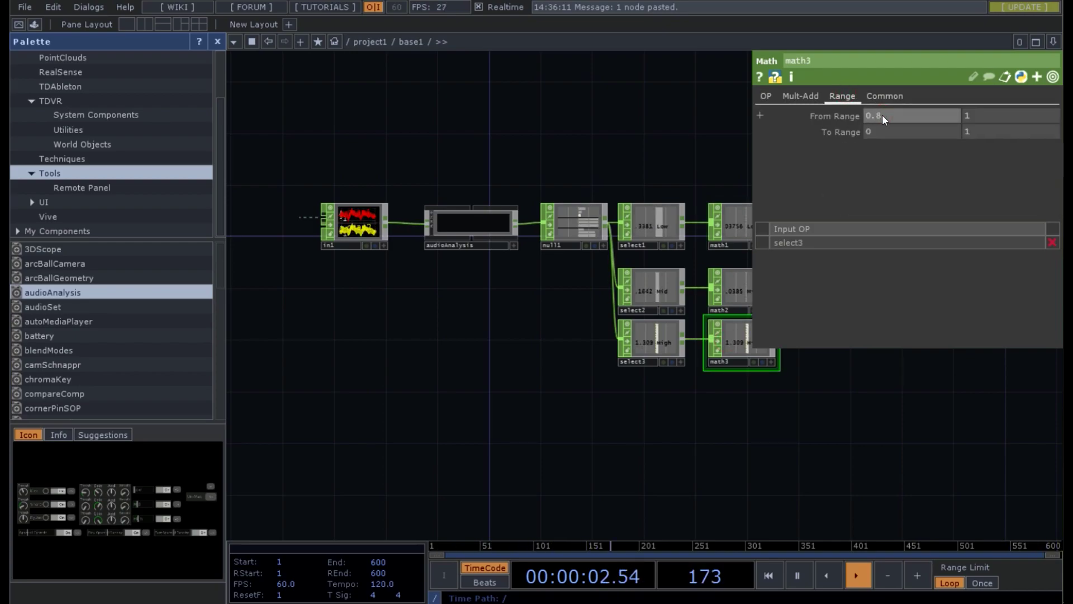
{"action": "left_click", "coordinate": [991, 114]}
{"action": "type", "text": "2"}
{"action": "left_click", "coordinate": [980, 131]}
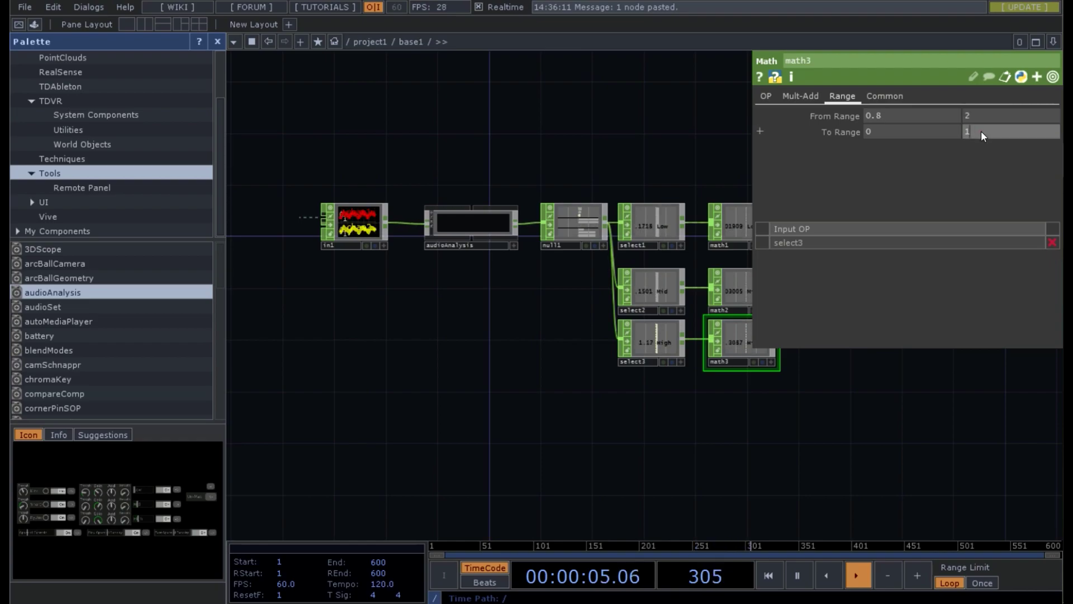
{"action": "type", "text": ".25"}
{"action": "key", "text": "Return"}
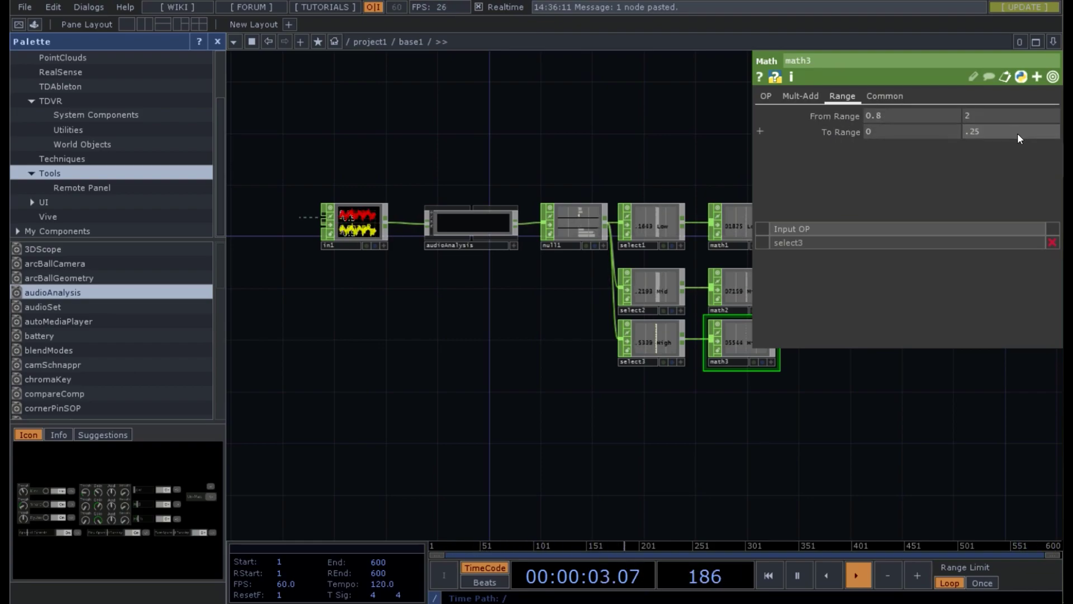
{"action": "left_click", "coordinate": [740, 429]}
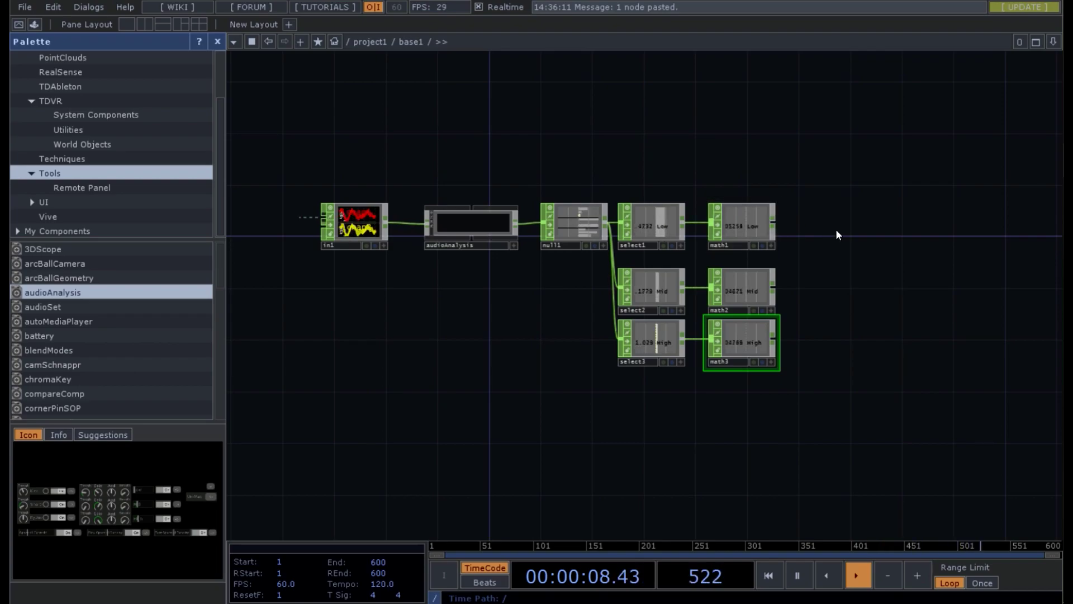
- Add a Merge CHOP beside the first Math CHOP and connect all three Math CHOPs to it
{"action": "key", "text": "Tab"}
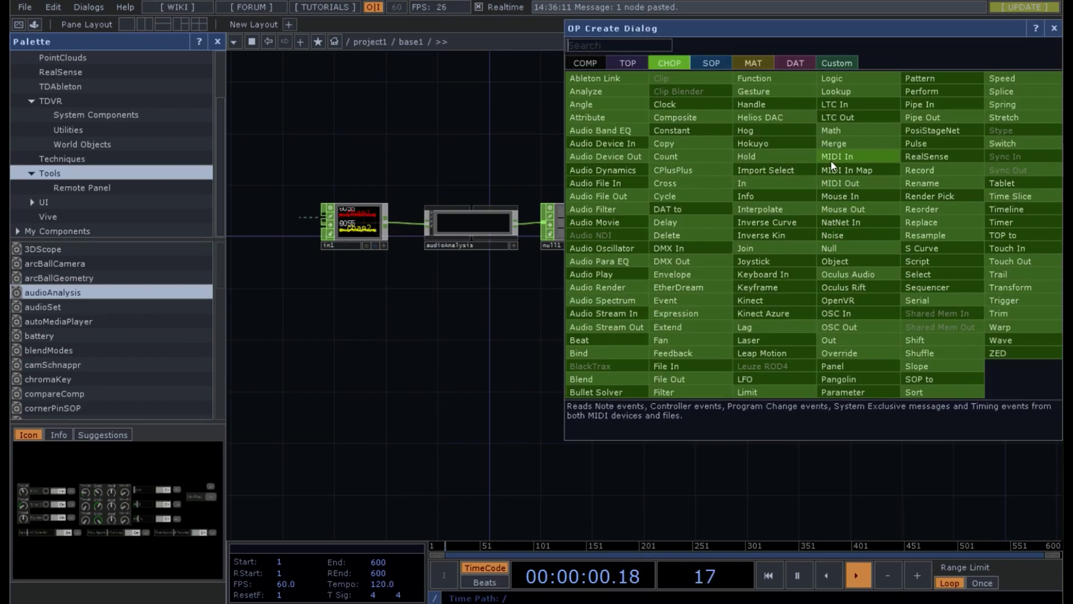
{"action": "left_click", "coordinate": [829, 143]}
{"action": "left_click", "coordinate": [827, 224]}
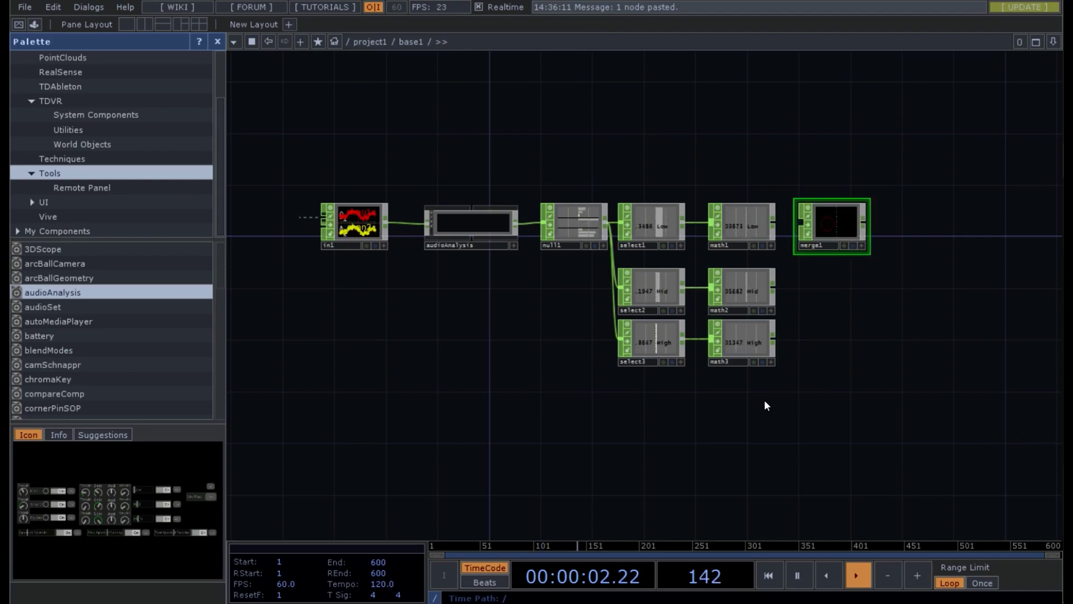
{"action": "right_click_drag", "start_coordinate": [760, 394], "coordinate": [751, 60]}
{"action": "left_click_drag", "start_coordinate": [772, 223], "coordinate": [813, 223]}
- Add an Out CHOP connected to the Merge CHOP's output
{"action": "left_click_drag", "start_coordinate": [887, 307], "coordinate": [826, 414]}
{"action": "scroll", "coordinate": [820, 408], "scroll_direction": "up", "scroll_amount": 2}
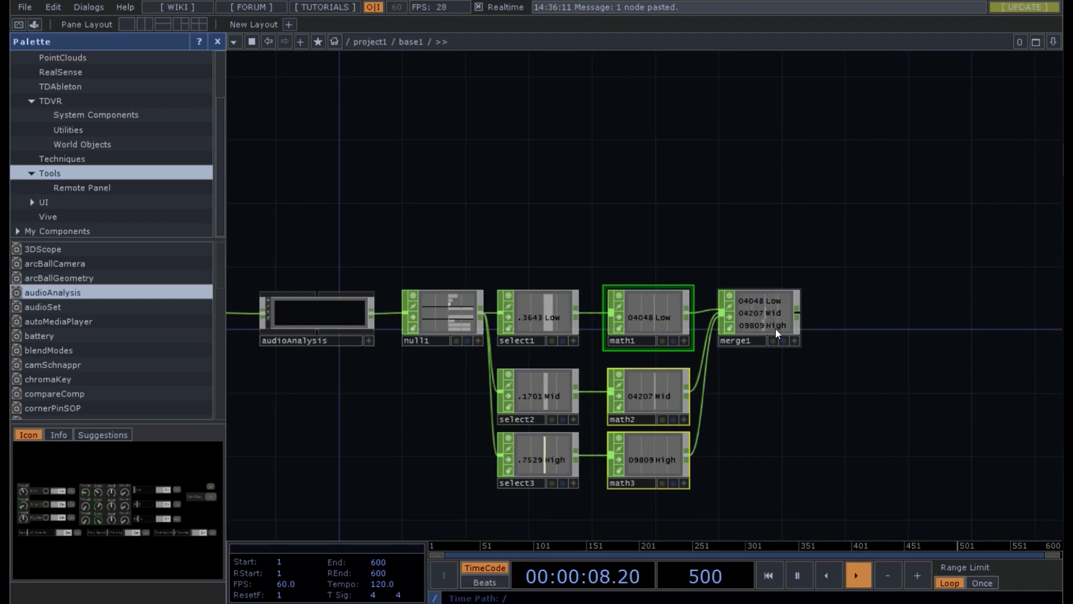
{"action": "right_click", "coordinate": [796, 314]}
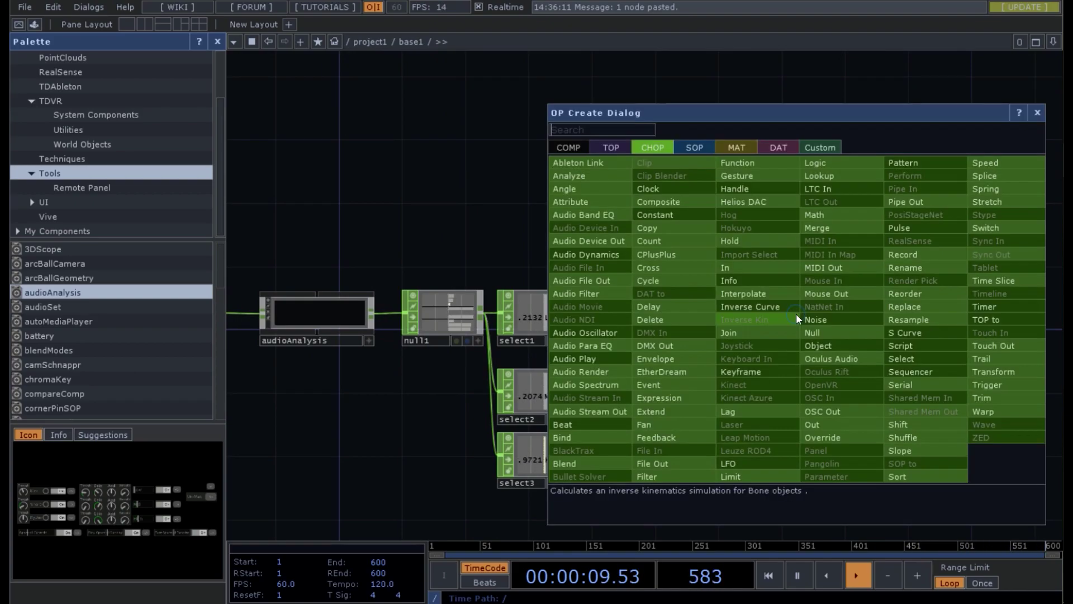
{"action": "left_click", "coordinate": [811, 424]}
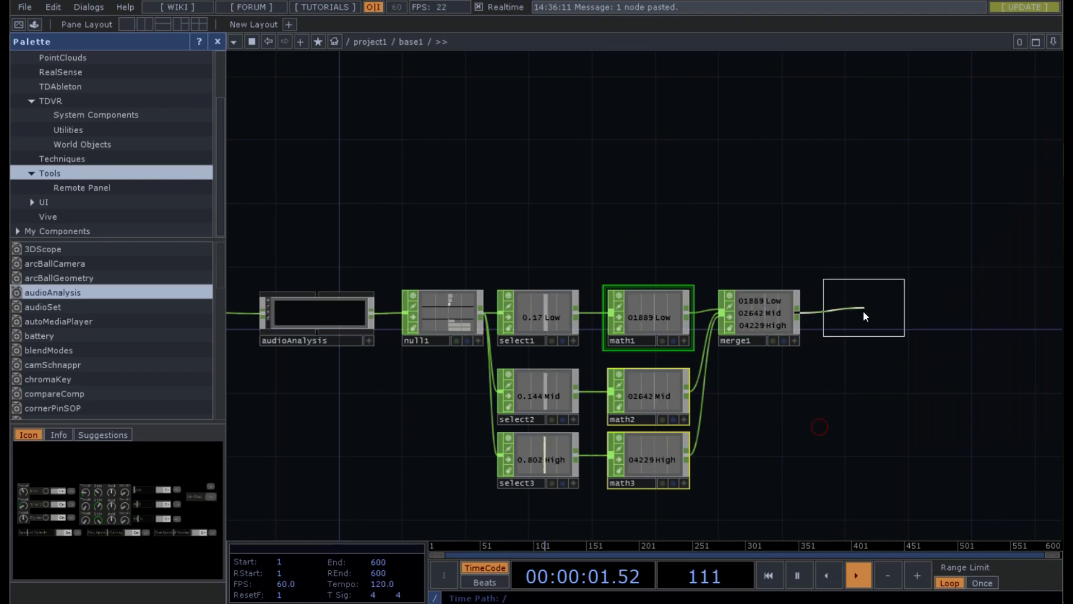
{"action": "left_click", "coordinate": [858, 315]}
- Go up to the parent network and rename the Base component as Frequencies
{"action": "key", "text": "u"}
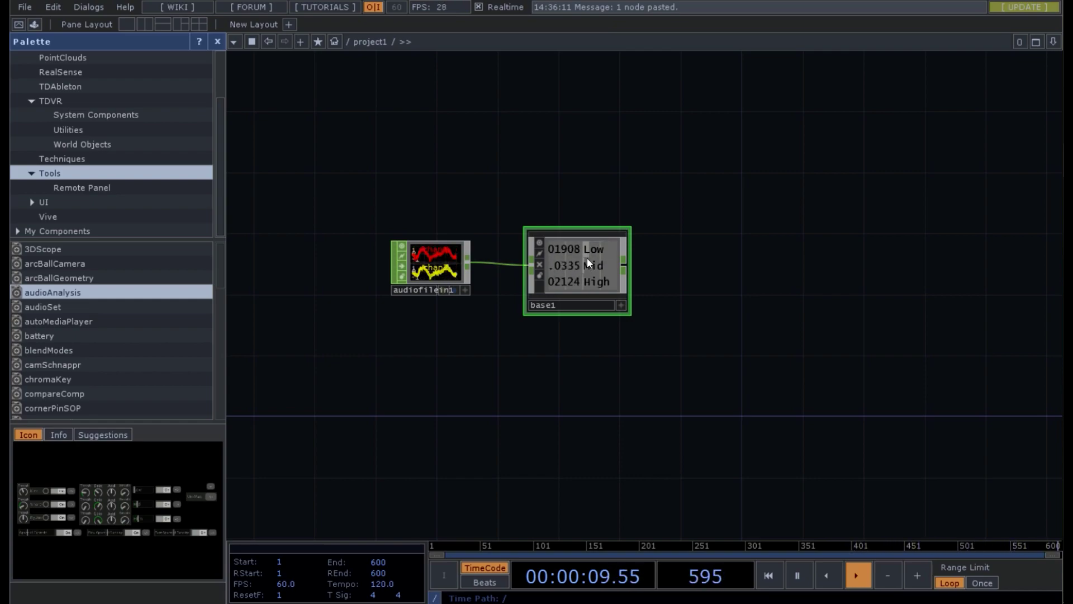
{"action": "left_click", "coordinate": [580, 304]}
{"action": "key", "text": "ctrl+a"}
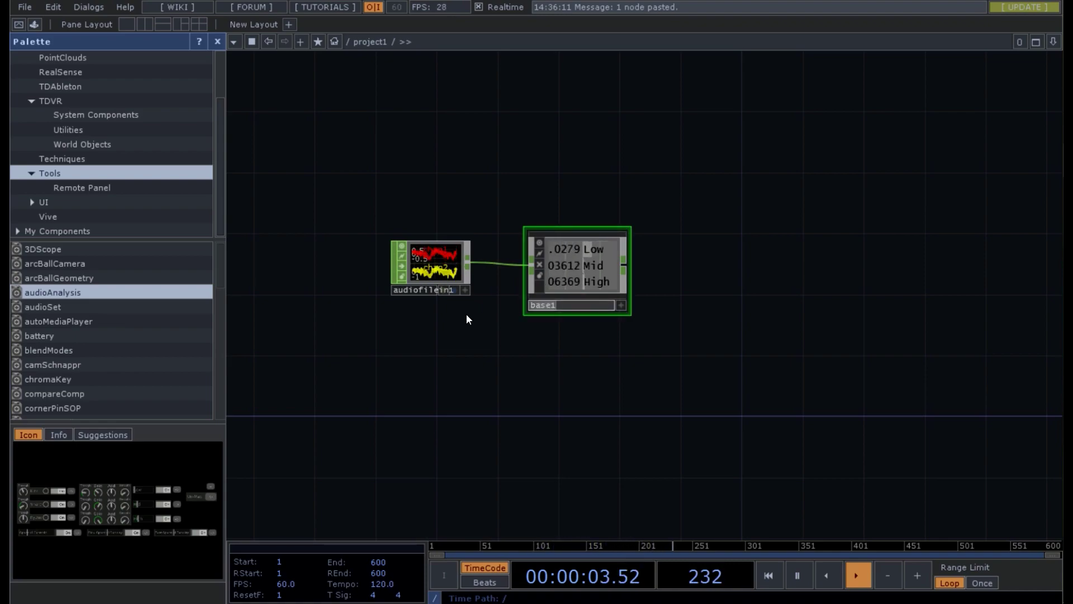
{"action": "type", "text": "Fr"}
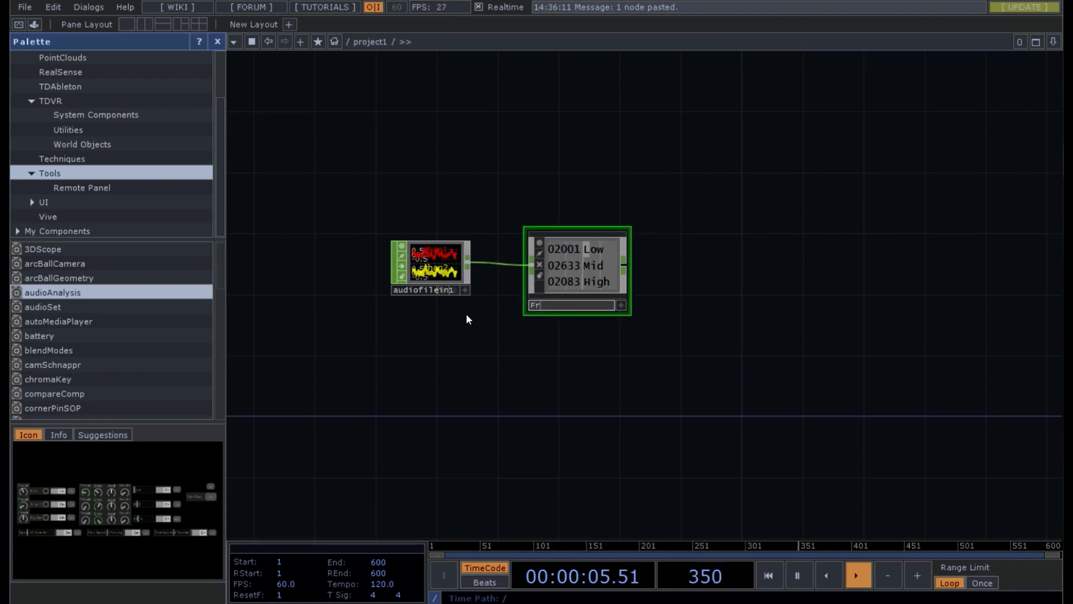
{"action": "type", "text": "equne"}
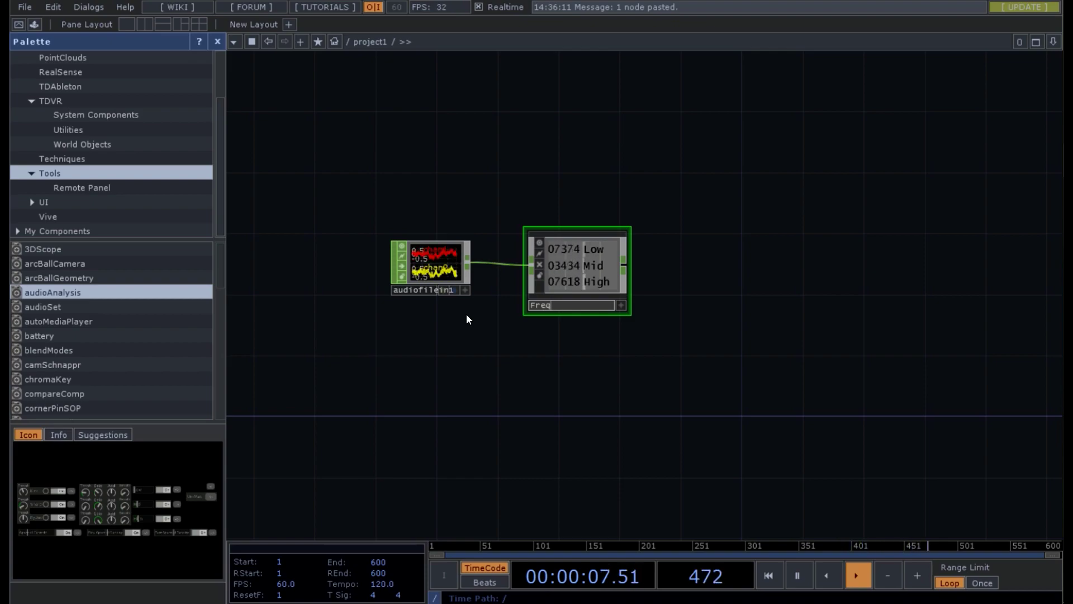
{"action": "key", "text": "BackSpace"}
{"action": "key", "text": "BackSpace"}
{"action": "type", "text": "en"}
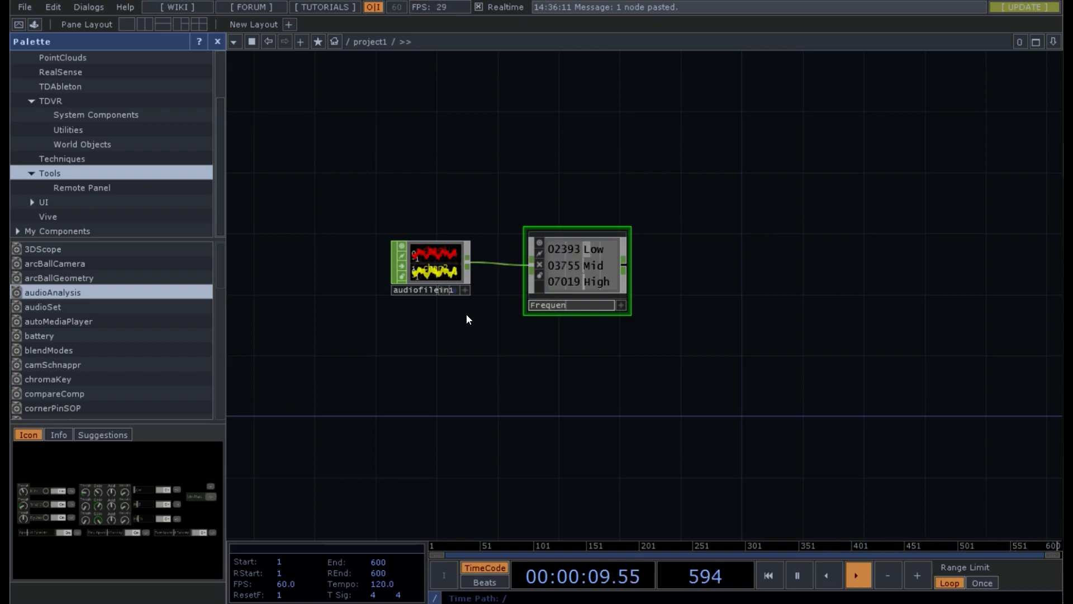
{"action": "type", "text": "cies"}
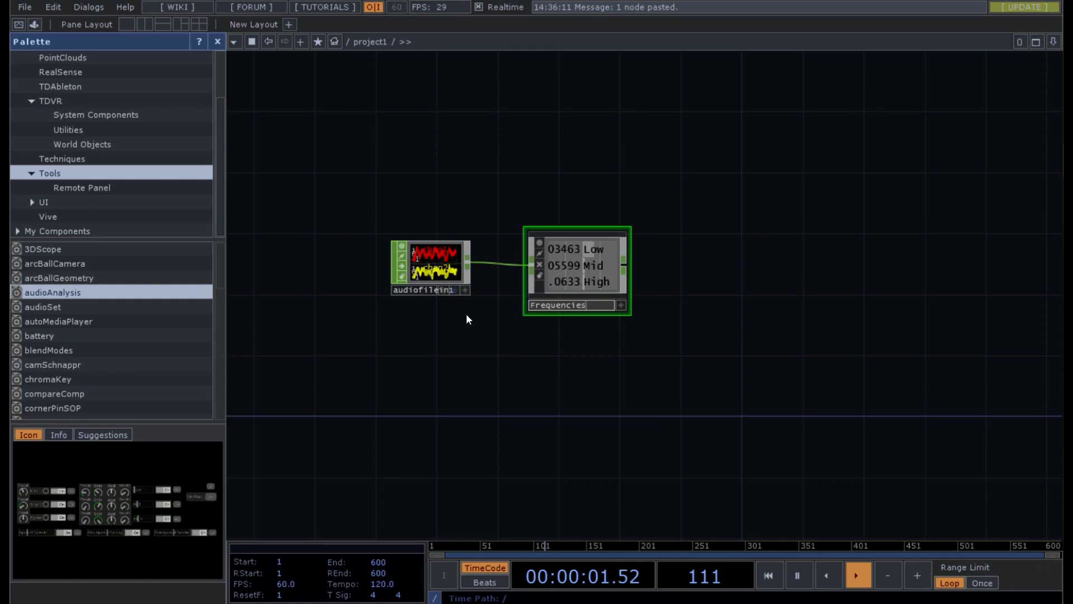
{"action": "key", "text": "Return"}
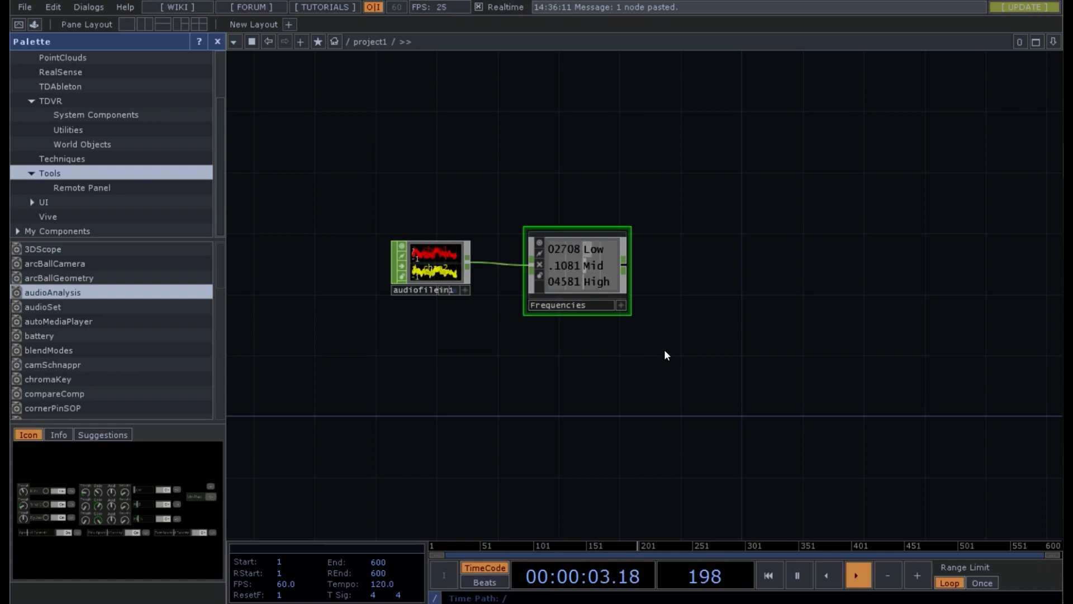
- Add a Circle TOP in the empty space beside the Frequencies component and copy it
{"action": "left_click_drag", "start_coordinate": [666, 355], "coordinate": [558, 364]}
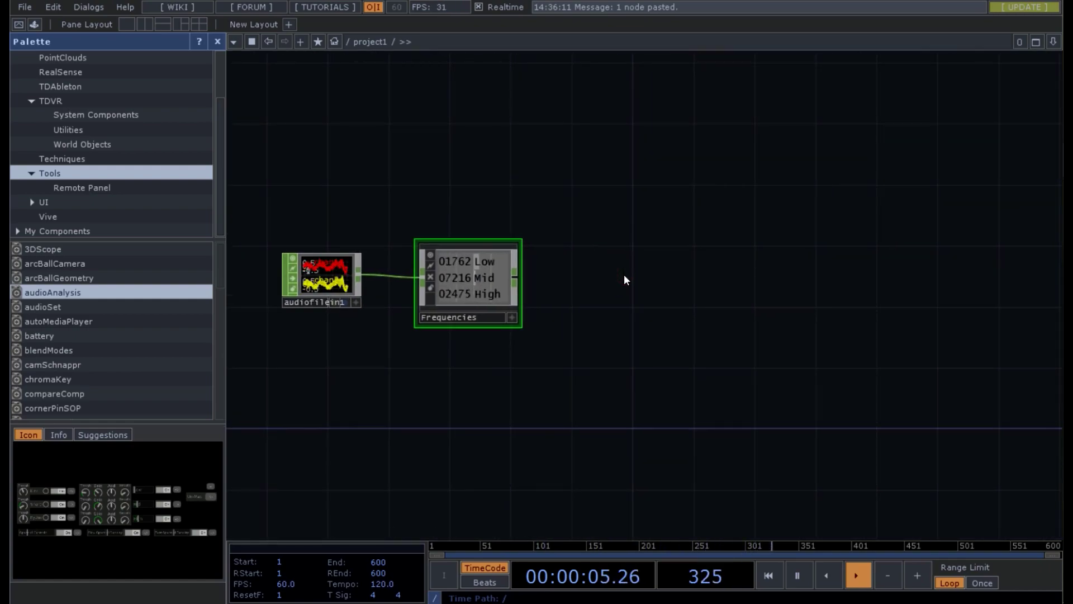
{"action": "key", "text": "Tab"}
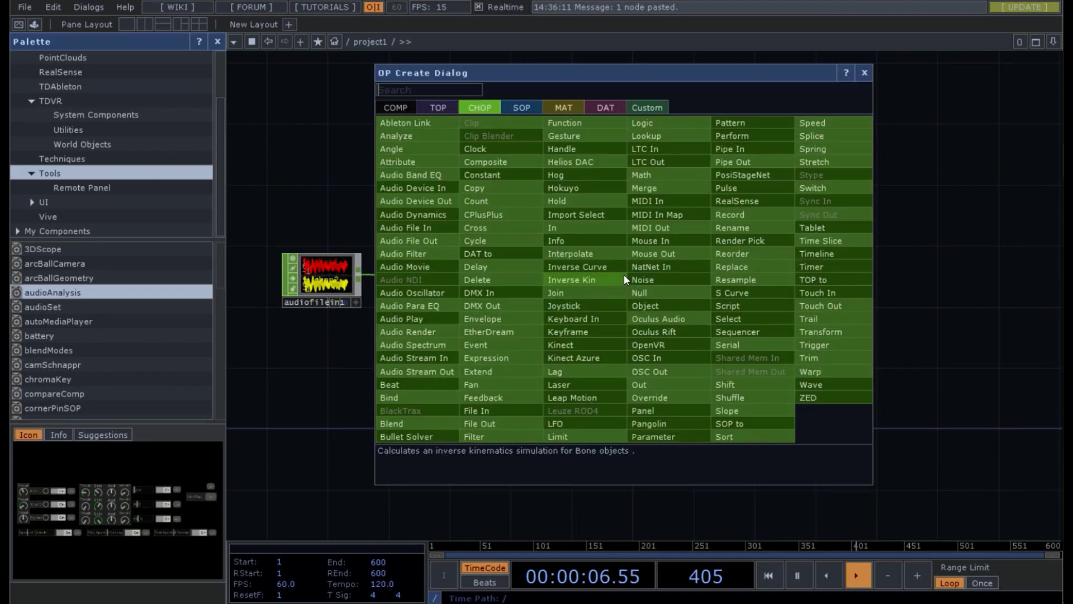
{"action": "left_click", "coordinate": [440, 109]}
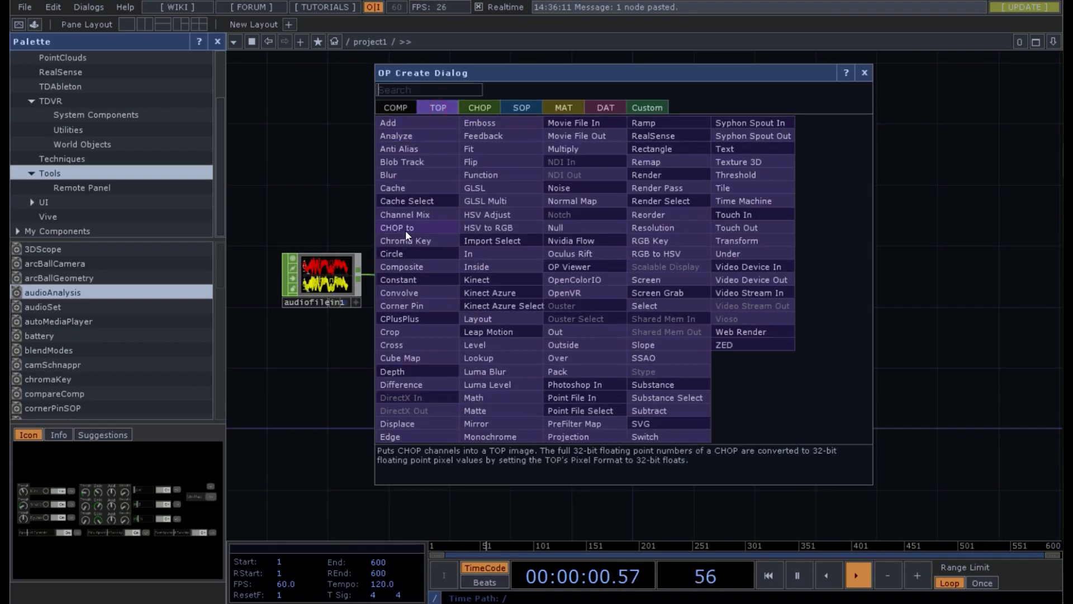
{"action": "left_click", "coordinate": [404, 252]}
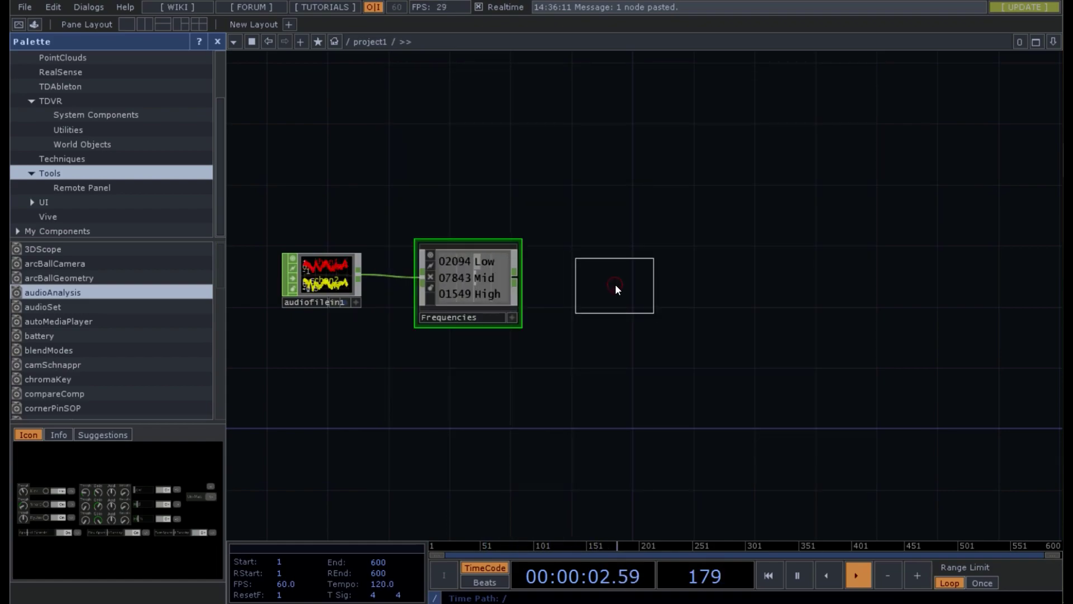
{"action": "left_click", "coordinate": [615, 287]}
{"action": "key", "text": "ctrl+c"}
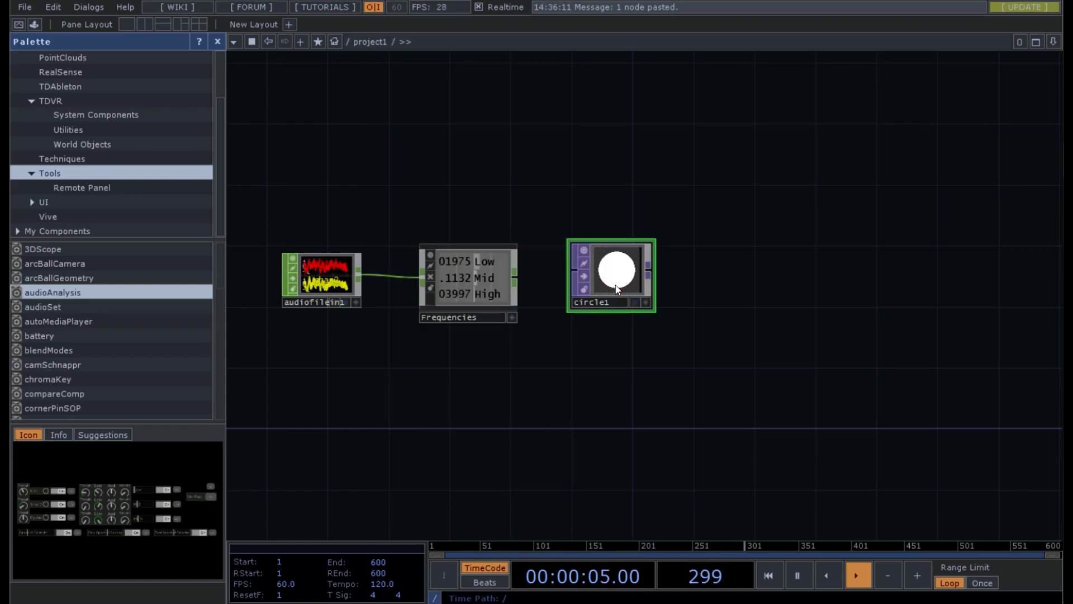
- Paste copies of the Circle TOP in a column beneath the original and undo the surplus paste
{"action": "key", "text": "ctrl+v"}
{"action": "key", "text": "ctrl+v"}
{"action": "key", "text": "ctrl+v"}
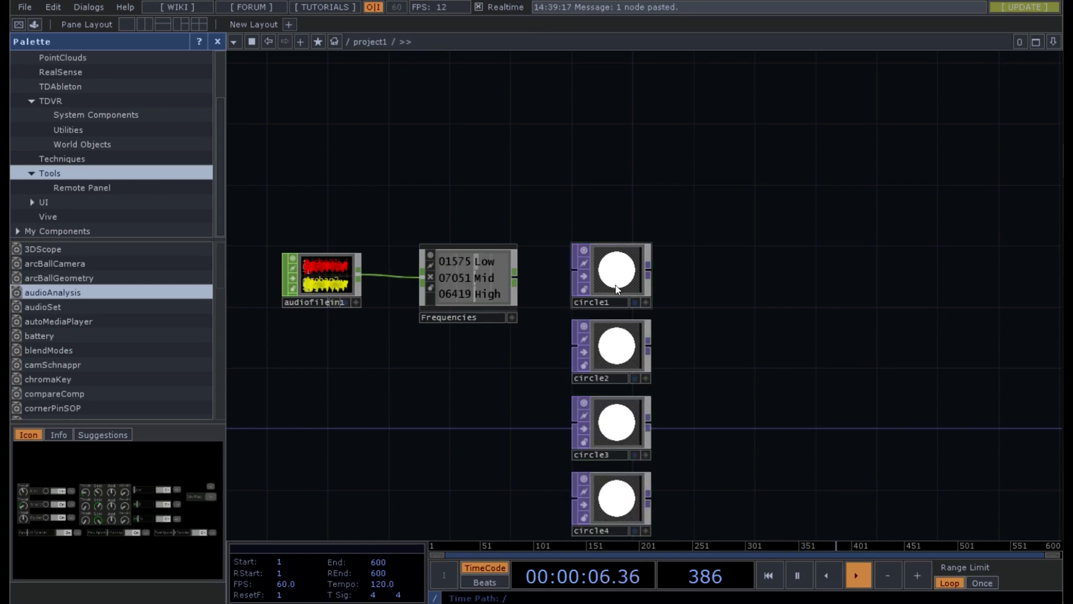
{"action": "key", "text": "ctrl+v"}
{"action": "key", "text": "ctrl+v"}
{"action": "key", "text": "ctrl+v"}
{"action": "left_click_drag", "start_coordinate": [756, 439], "coordinate": [751, 254]}
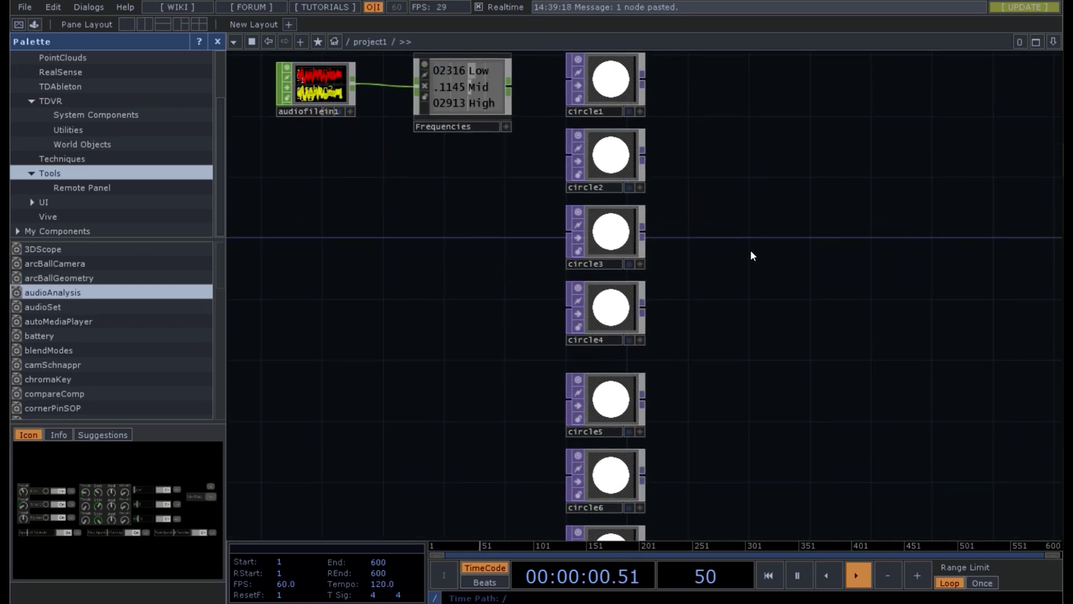
{"action": "key", "text": "ctrl+z"}
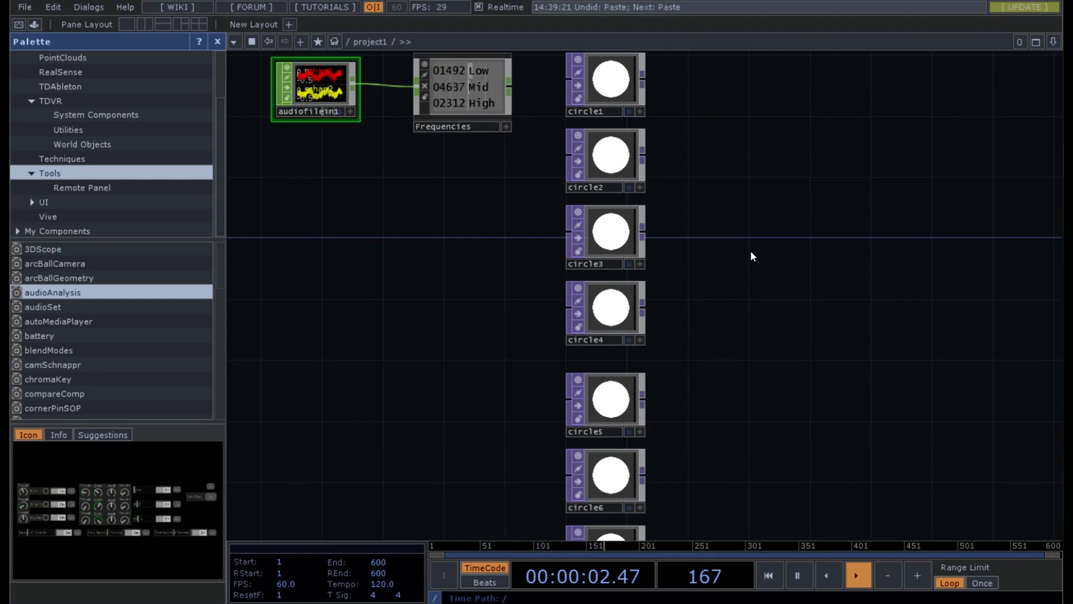
- Delete the lowest Circle TOP, circle7, so that six circles remain in the column
{"action": "left_click_drag", "start_coordinate": [750, 250], "coordinate": [713, 329]}
{"action": "scroll", "coordinate": [713, 329], "scroll_direction": "down", "scroll_amount": 10}
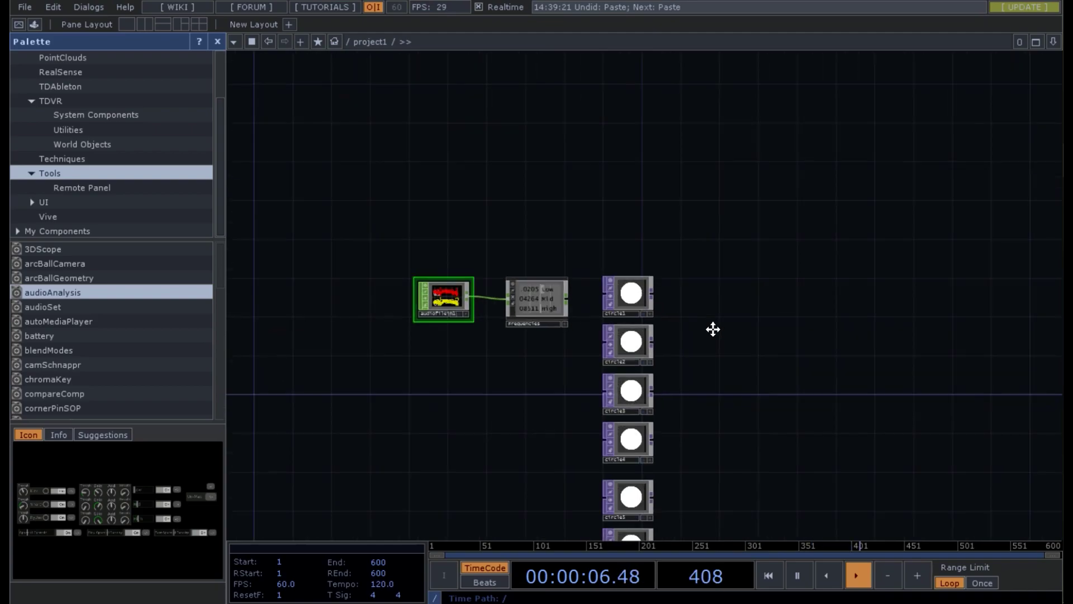
{"action": "left_click", "coordinate": [664, 466]}
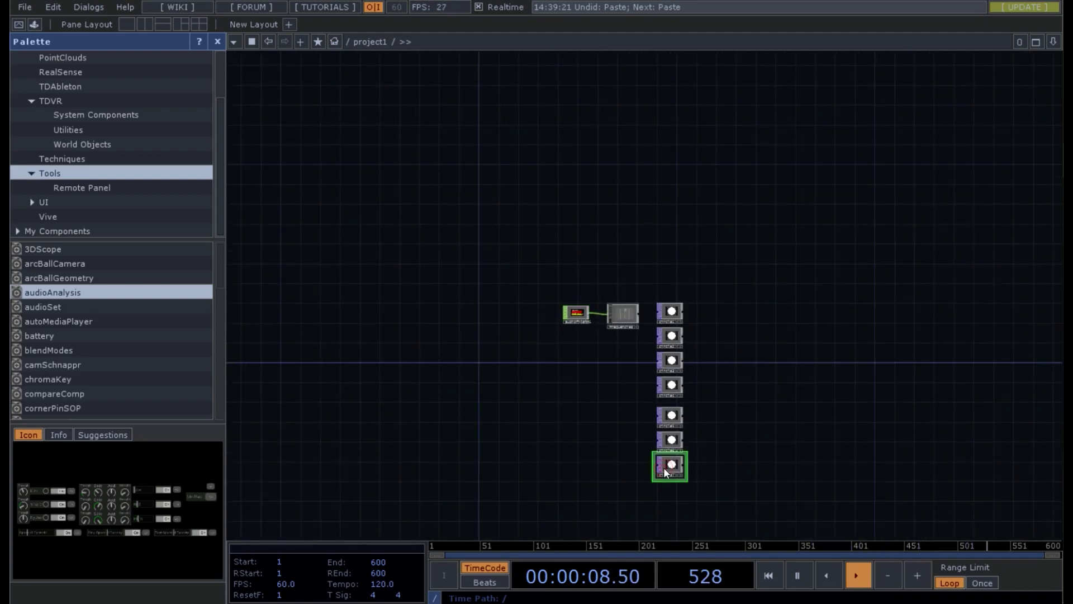
{"action": "key", "text": "Delete"}
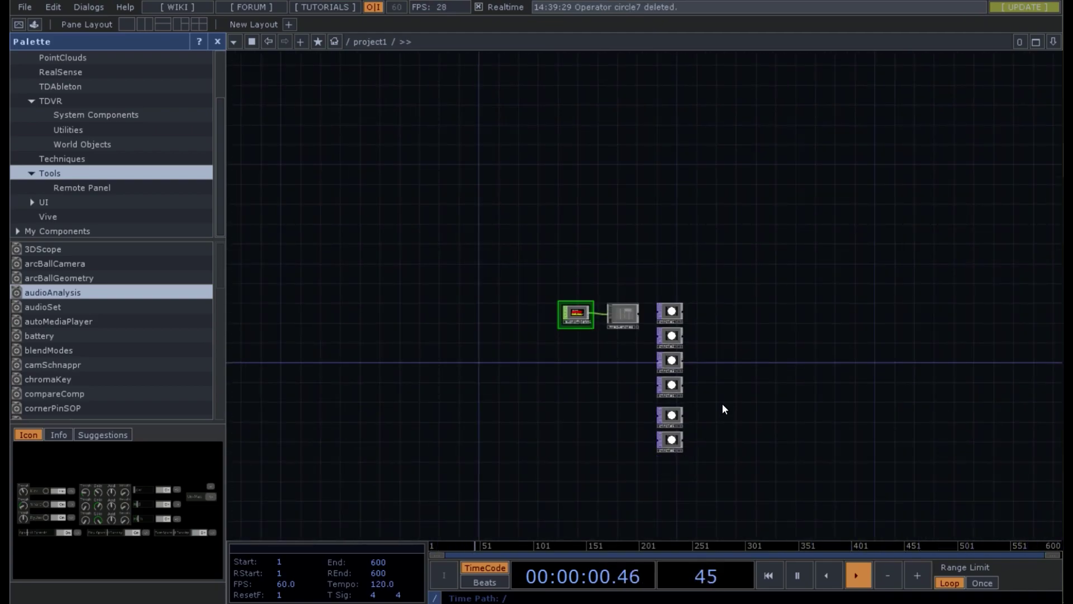
- Set the center of circle1 to -0.45 in X and -0.375 in Y
{"action": "scroll", "coordinate": [722, 403], "scroll_direction": "up", "scroll_amount": 10}
{"action": "left_click_drag", "start_coordinate": [721, 252], "coordinate": [808, 191]}
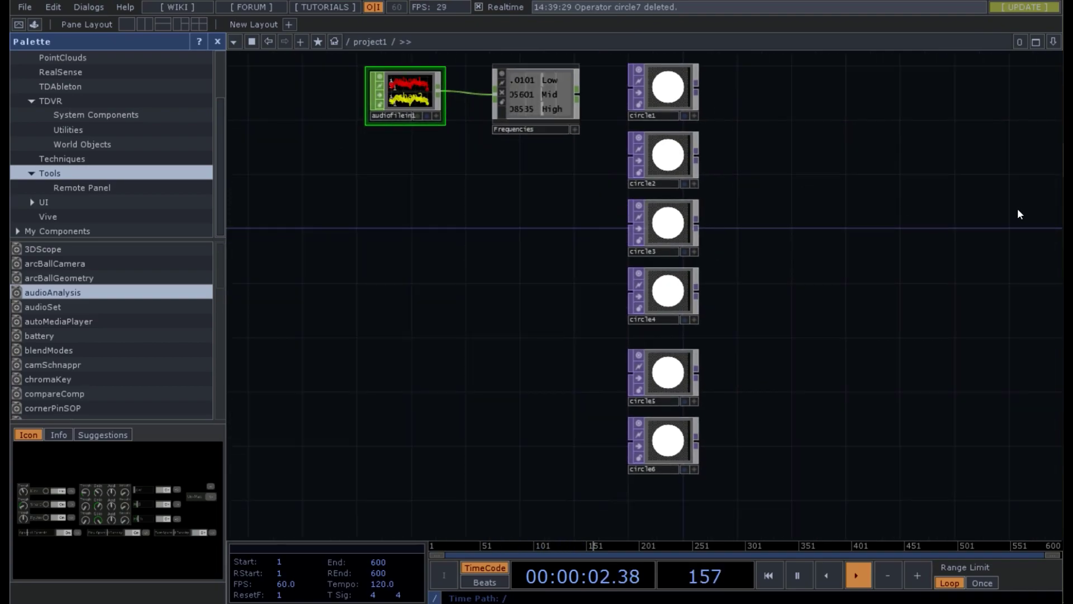
{"action": "left_click", "coordinate": [670, 92]}
{"action": "key", "text": "p"}
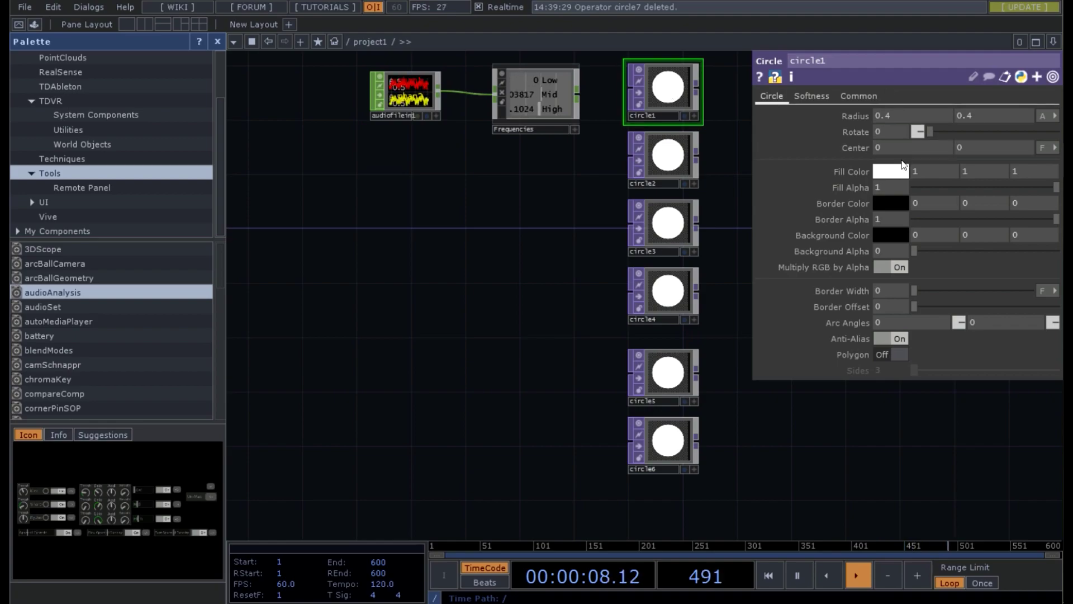
{"action": "left_click_drag", "start_coordinate": [874, 149], "coordinate": [873, 149]}
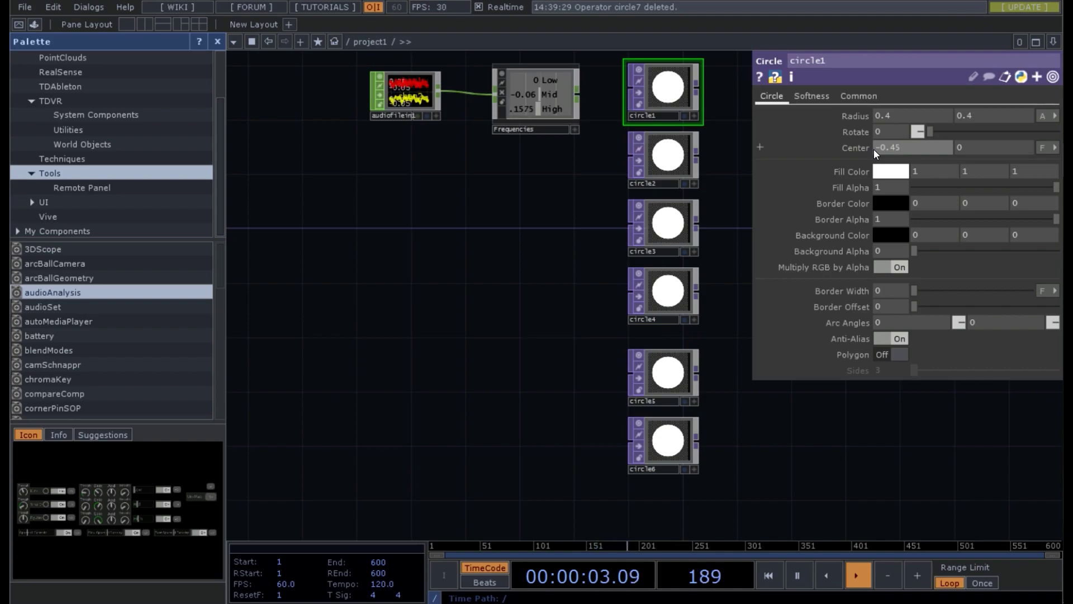
{"action": "left_click", "coordinate": [978, 148]}
{"action": "left_click_drag", "start_coordinate": [977, 148], "coordinate": [977, 147]}
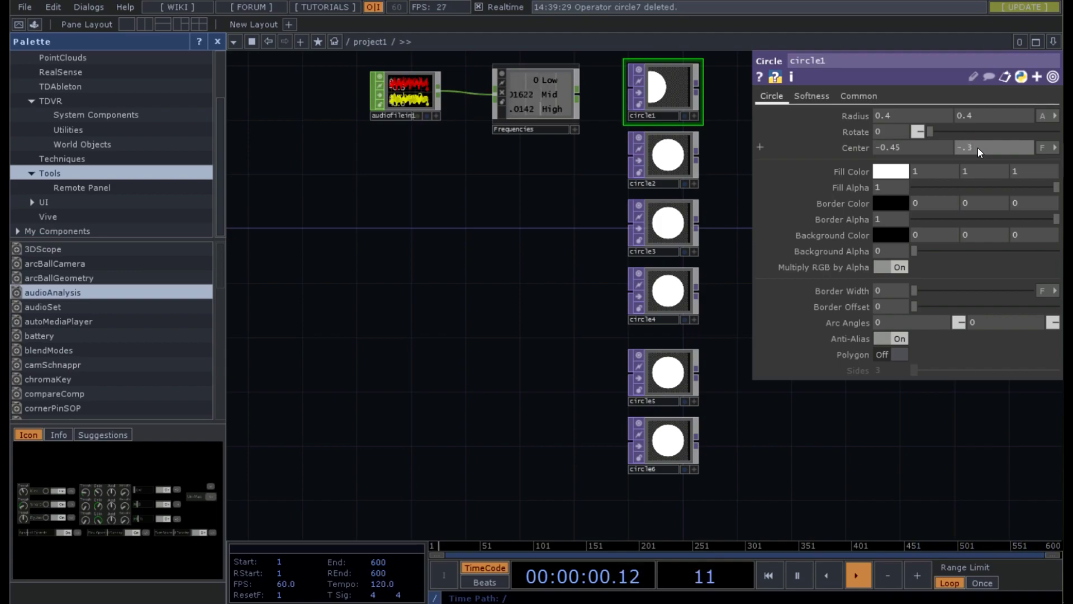
{"action": "type", "text": "75"}
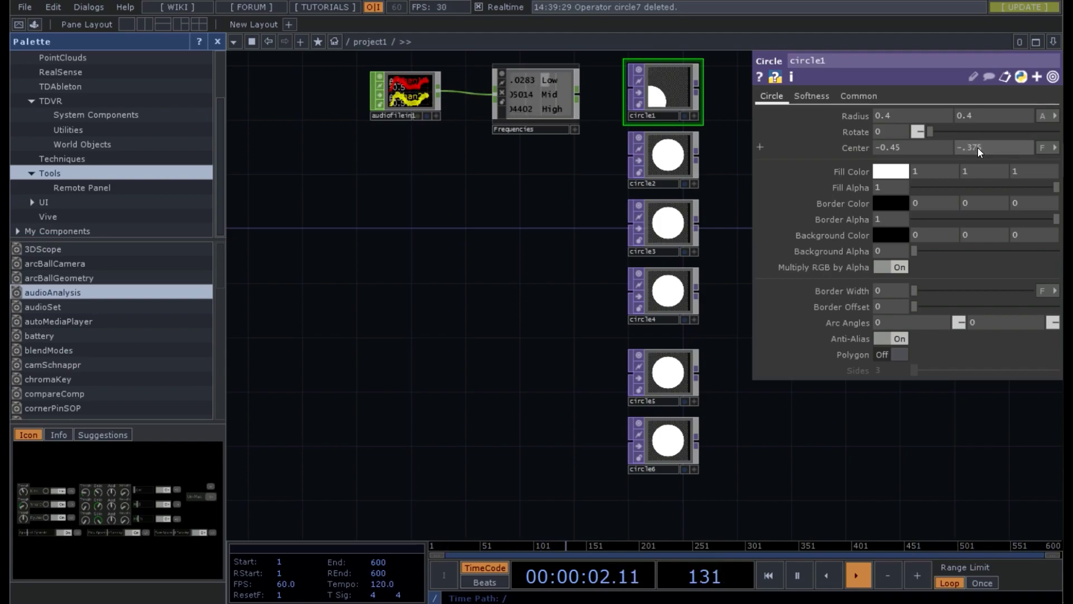
{"action": "key", "text": "Return"}
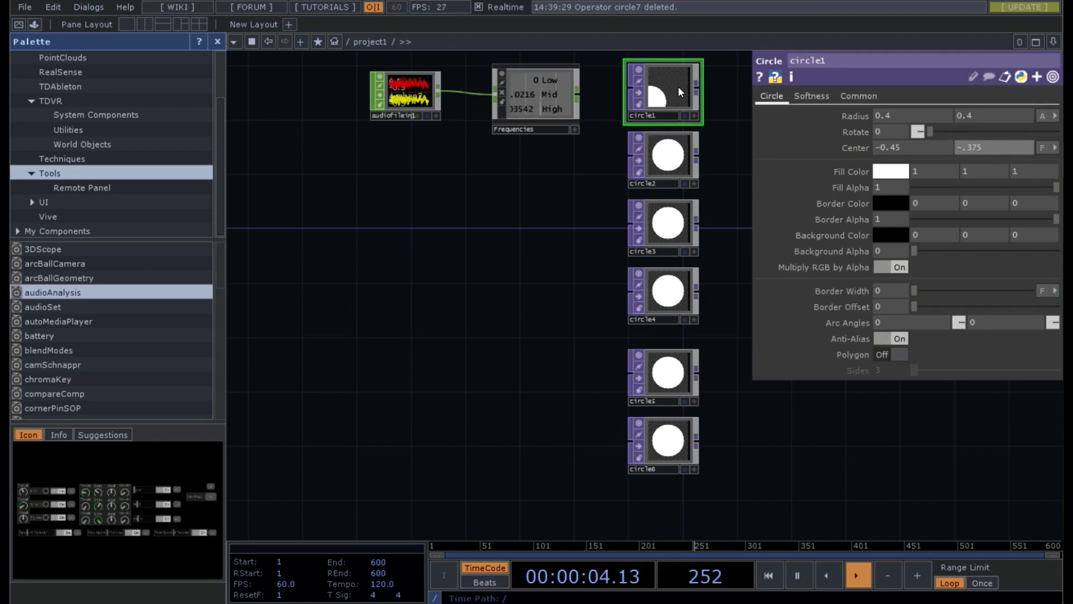
- Set the center of circle6 to 0.45 in X and -0.375 in Y
{"action": "left_click", "coordinate": [665, 441]}
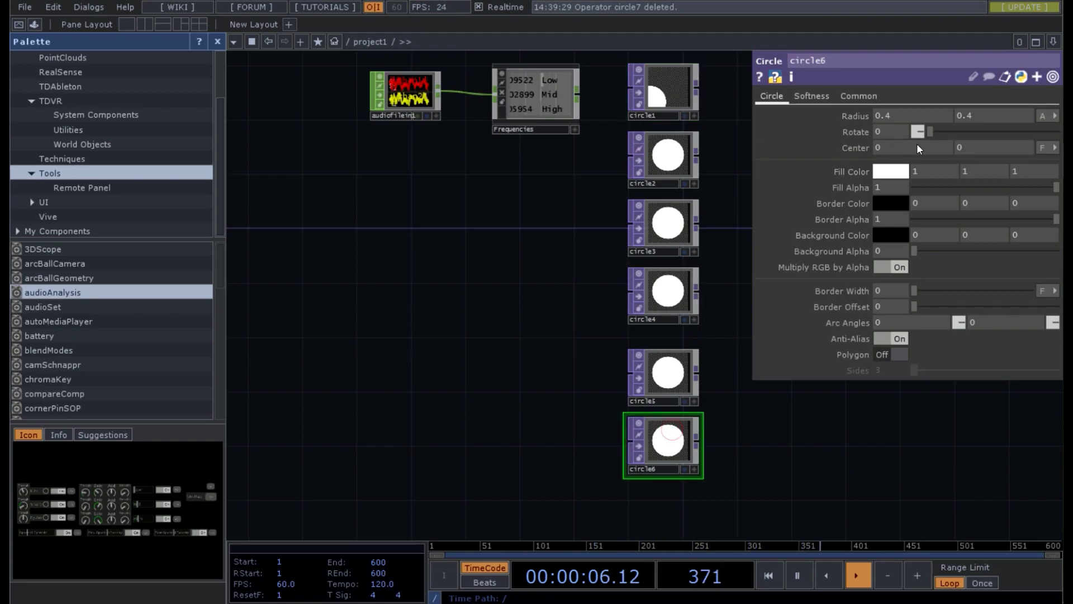
{"action": "left_click", "coordinate": [969, 146]}
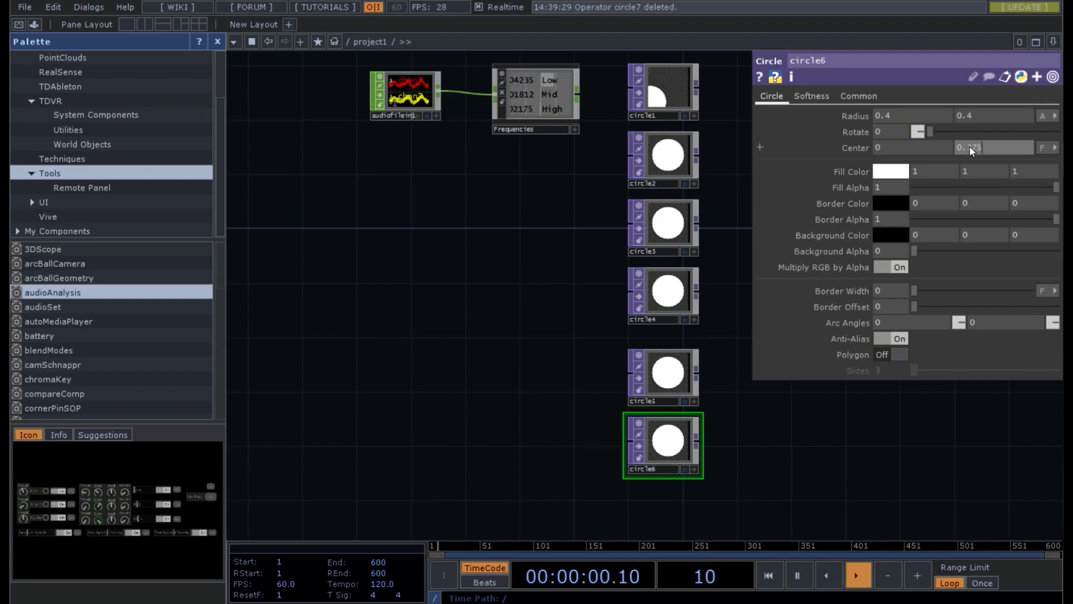
{"action": "left_click", "coordinate": [904, 142]}
{"action": "left_click", "coordinate": [955, 147]}
{"action": "type", "text": "-"}
{"action": "key", "text": "Return"}
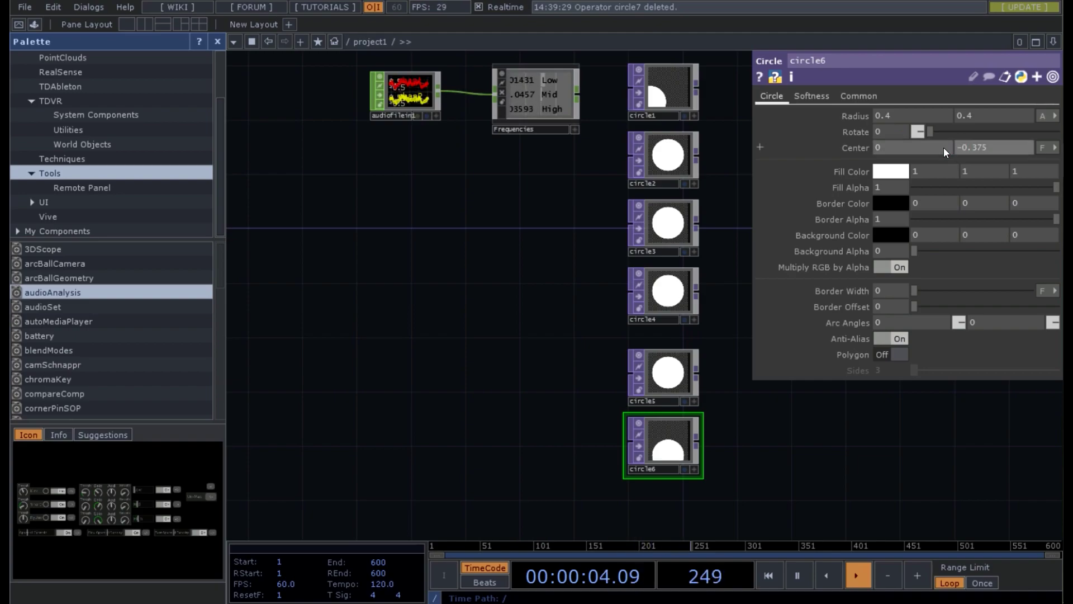
{"action": "left_click", "coordinate": [892, 148]}
{"action": "type", "text": "."}
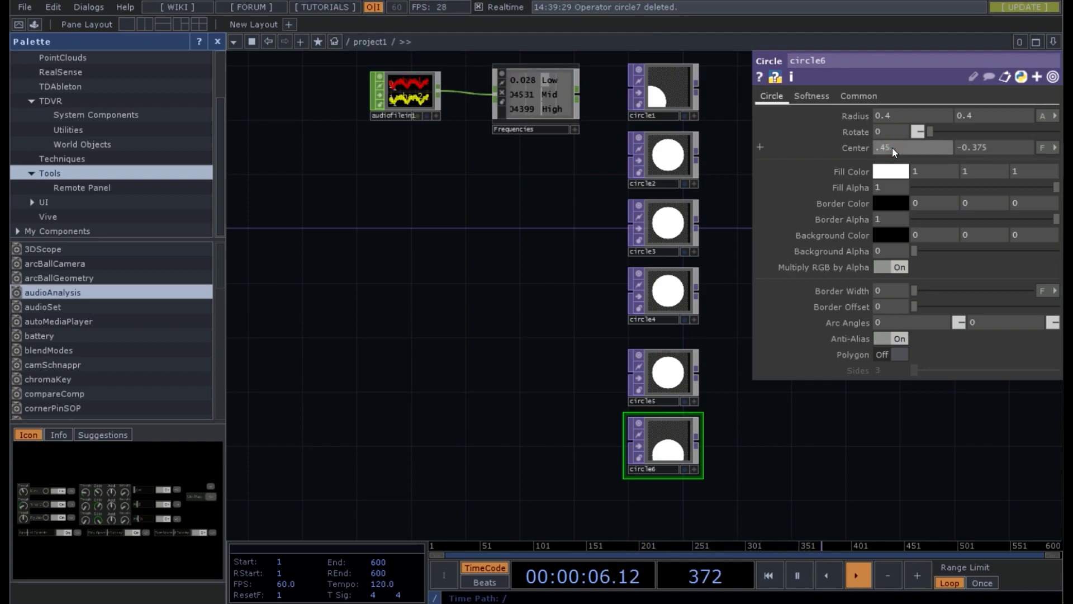
{"action": "type", "text": "45"}
{"action": "key", "text": "Return"}
- Set the center of circle2 to -0.25 in X and 0.075 in Y
{"action": "left_click", "coordinate": [671, 83]}
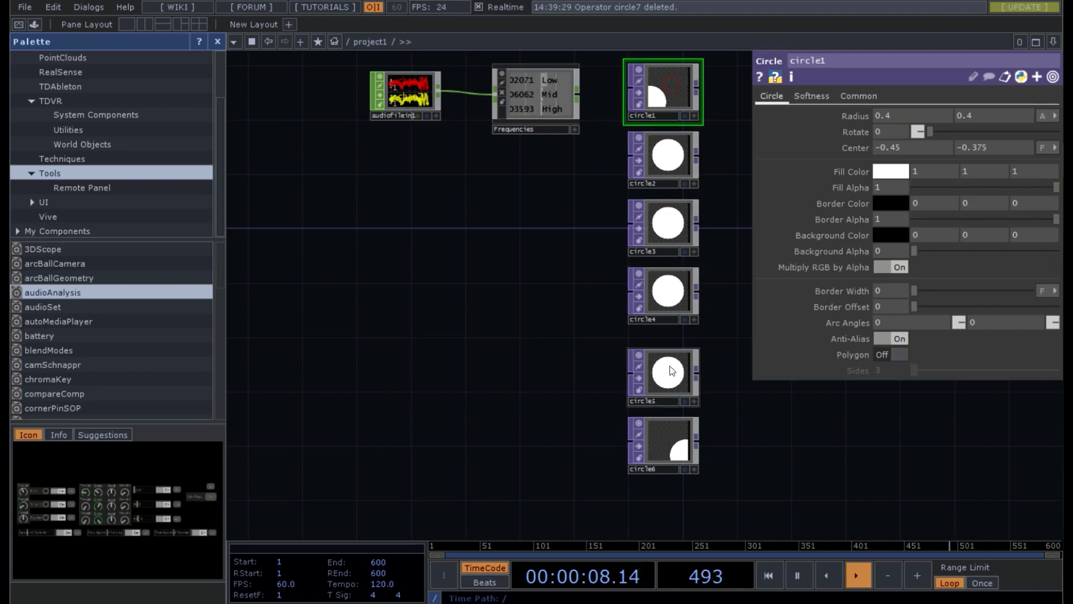
{"action": "left_click", "coordinate": [667, 445]}
{"action": "left_click", "coordinate": [661, 164]}
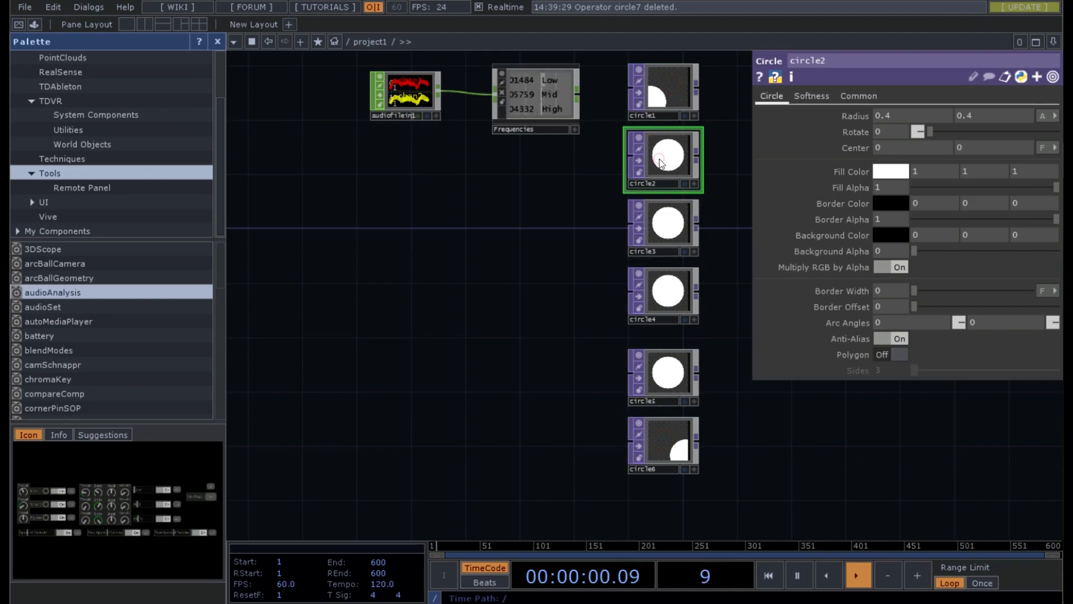
{"action": "left_click", "coordinate": [877, 148]}
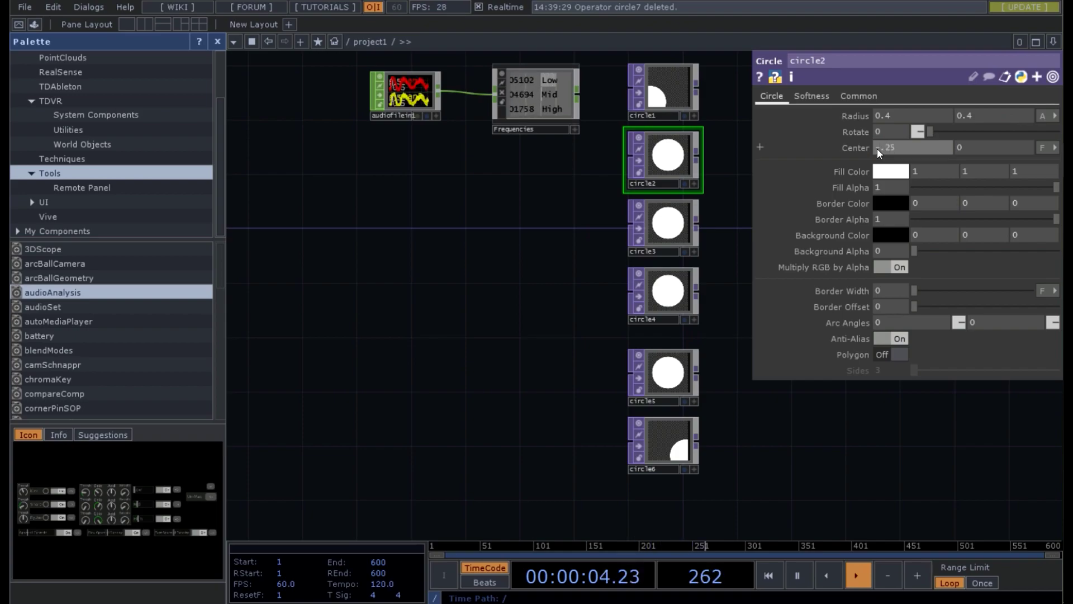
{"action": "left_click", "coordinate": [1003, 150]}
{"action": "type", "text": "0.075"}
{"action": "key", "text": "Return"}
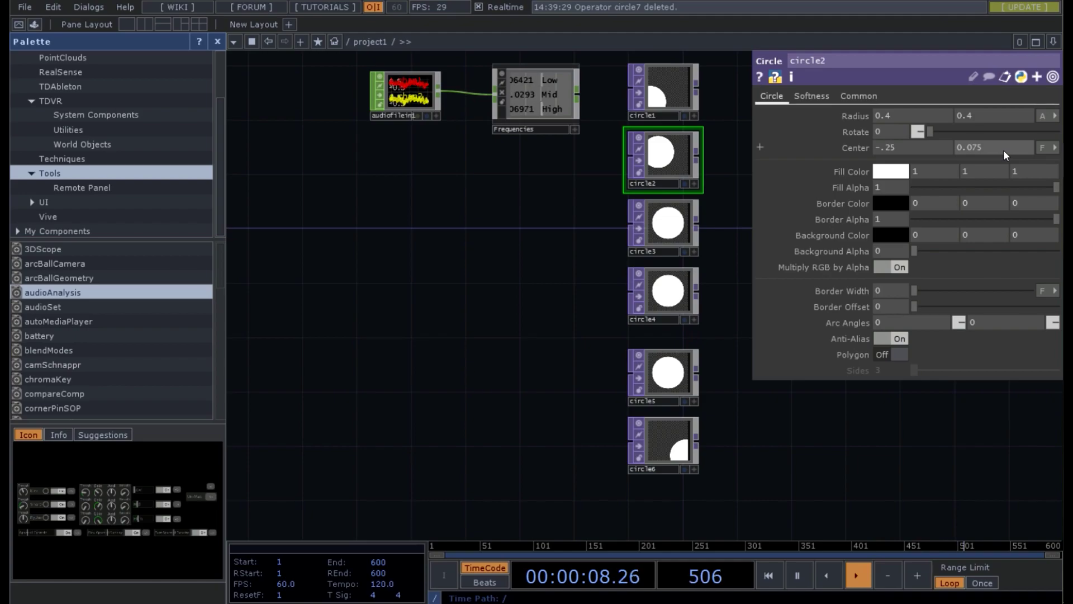
- Set the center of circle5 to 0.25 in X and 0.07 in Y
{"action": "left_click", "coordinate": [677, 377]}
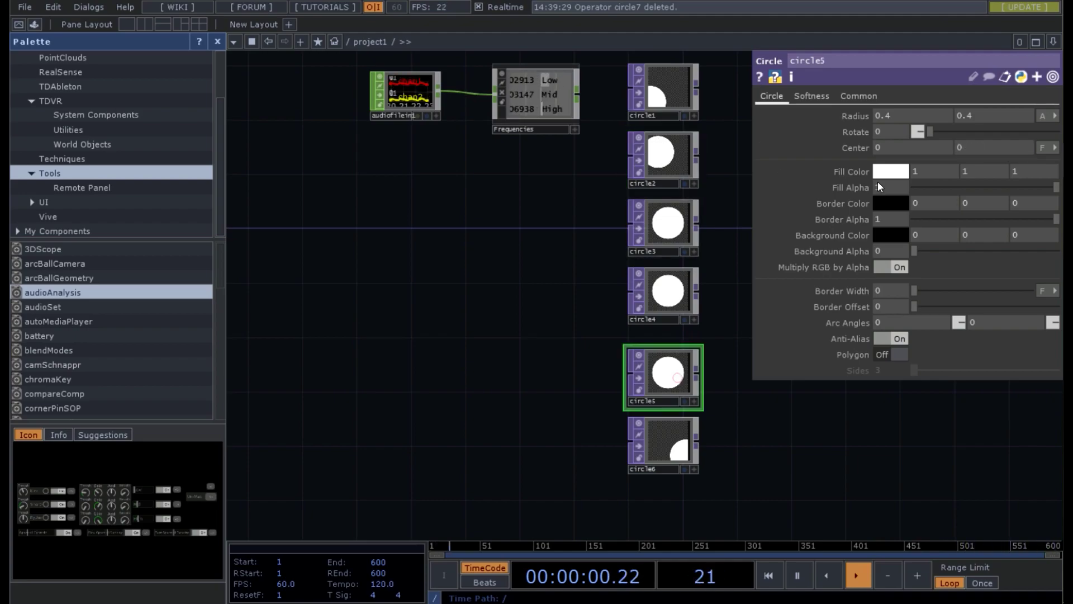
{"action": "left_click", "coordinate": [889, 149]}
{"action": "type", "text": "0."}
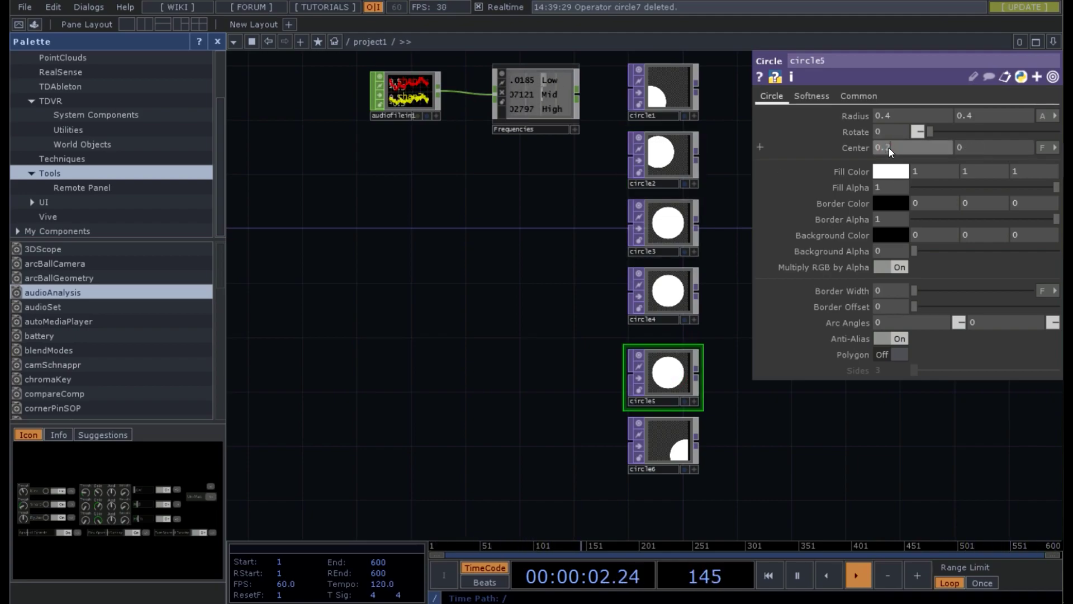
{"action": "type", "text": "25"}
{"action": "key", "text": "Return"}
{"action": "left_click", "coordinate": [971, 151]}
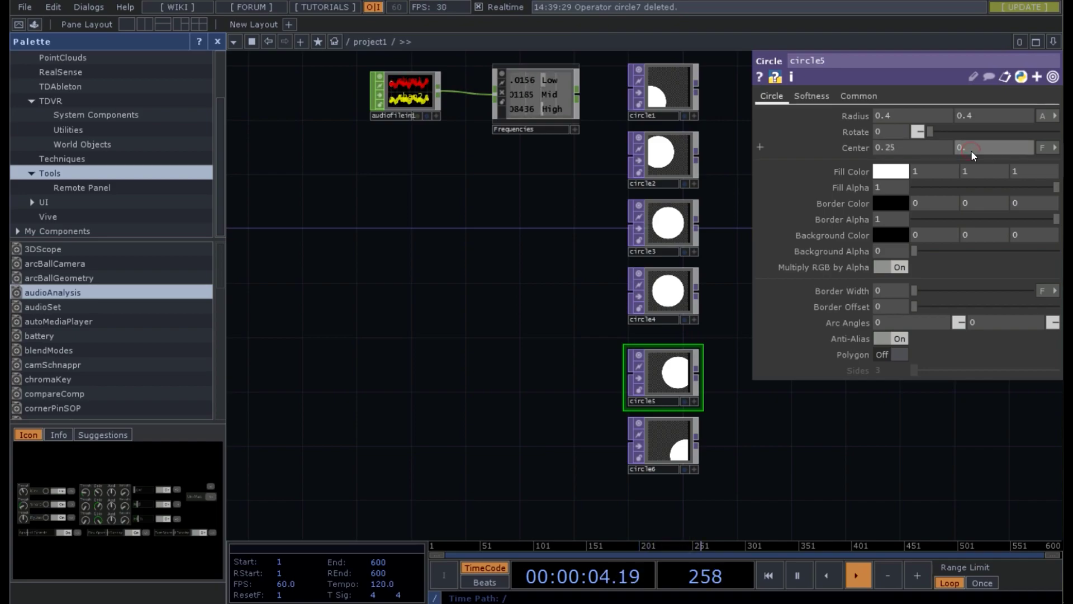
{"action": "type", "text": "0.07"}
{"action": "key", "text": "Return"}
- Offset the center of circle3 slightly left of the middle and up to the upper edge of its image
{"action": "left_click", "coordinate": [687, 233]}
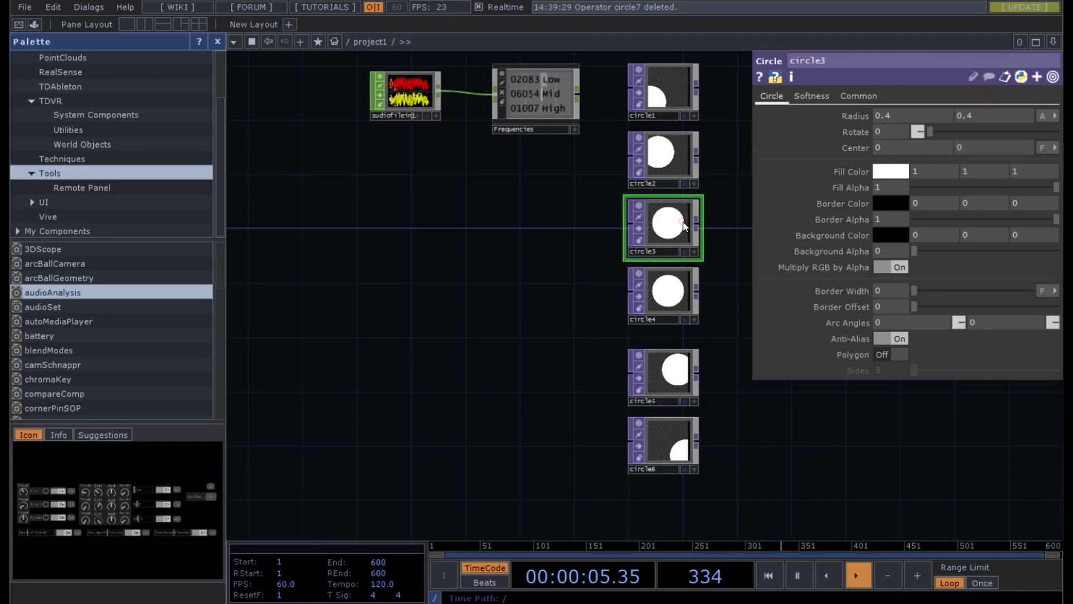
{"action": "left_click", "coordinate": [882, 148]}
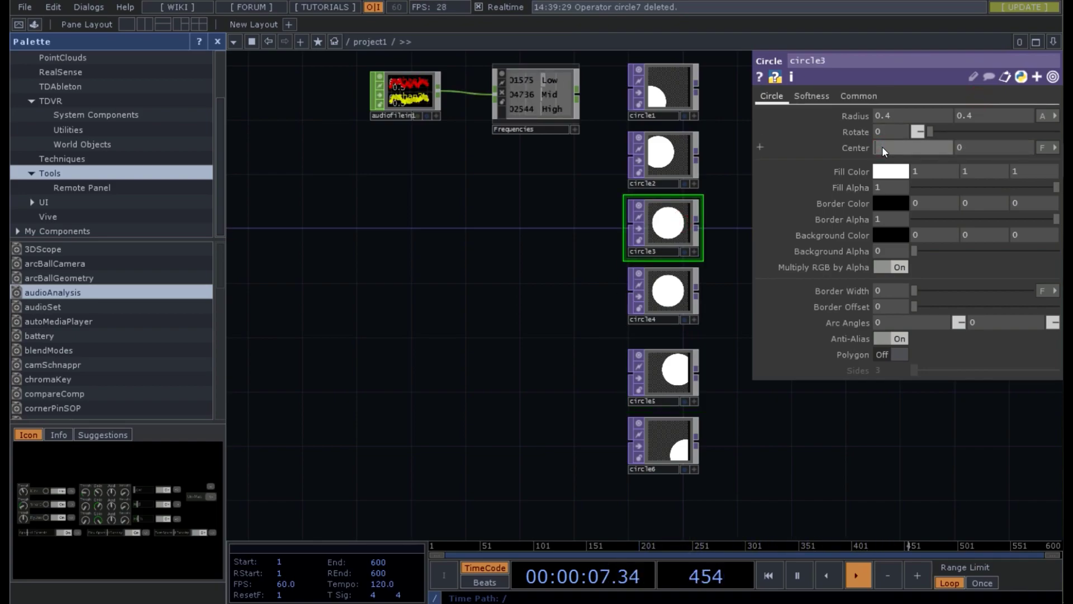
{"action": "left_click", "coordinate": [982, 149]}
{"action": "type", "text": "0.15"}
{"action": "key", "text": "Return"}
- Set the center of circle4 to 0.1 in X and 0.4 in Y
{"action": "left_click", "coordinate": [654, 292]}
{"action": "left_click", "coordinate": [907, 150]}
{"action": "type", "text": "0."}
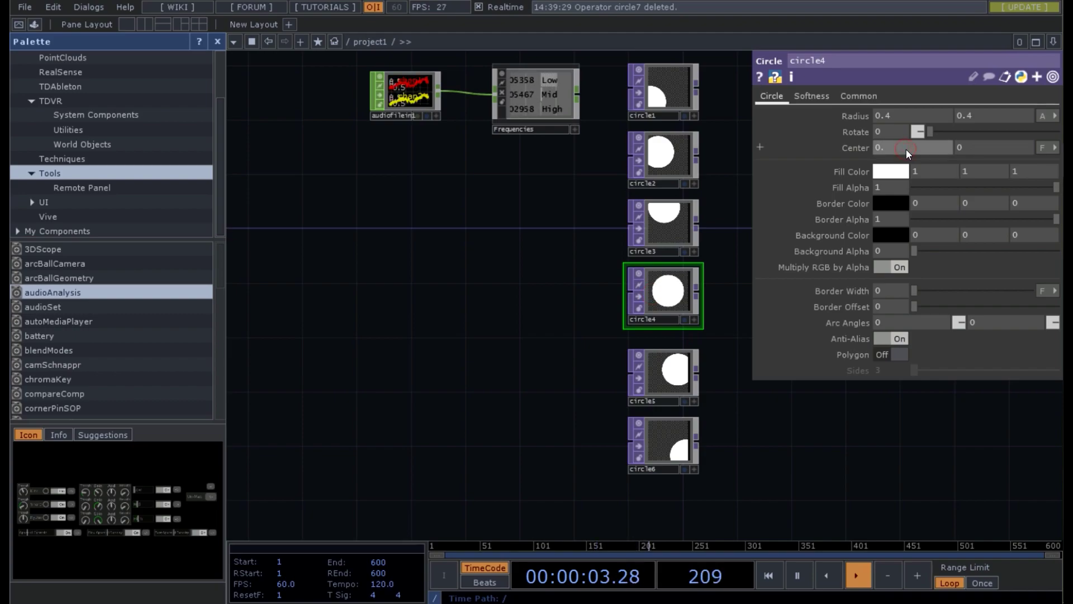
{"action": "type", "text": "1"}
{"action": "key", "text": "Tab"}
{"action": "type", "text": "."}
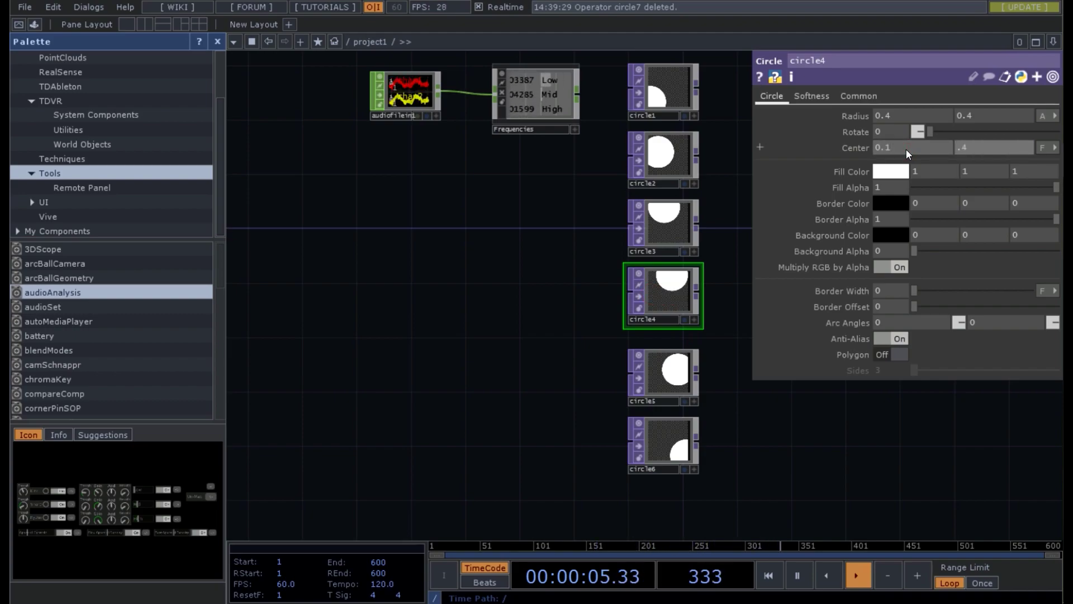
{"action": "left_click", "coordinate": [507, 186]}
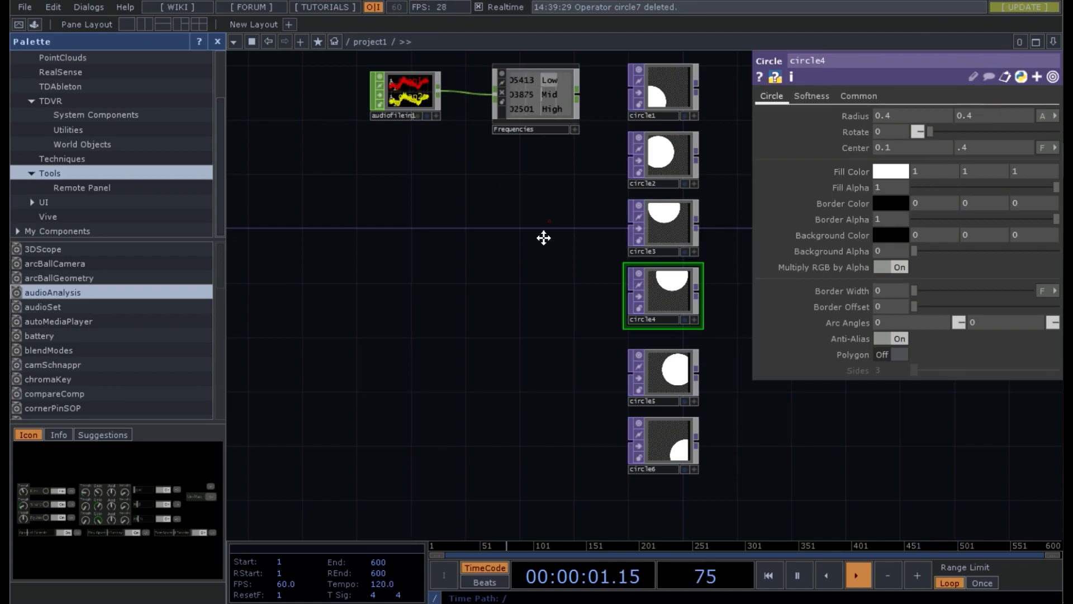
- Make the Frequencies viewer active and link its High channel to both radius values of circle1 as a CHOP reference
{"action": "left_click_drag", "start_coordinate": [543, 238], "coordinate": [536, 262]}
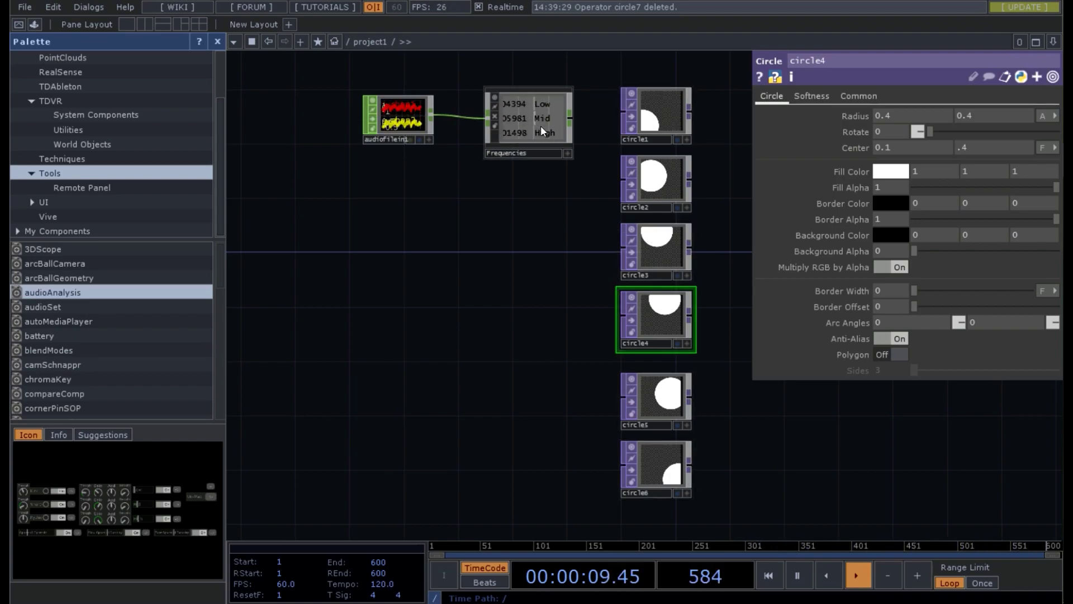
{"action": "left_click", "coordinate": [568, 152]}
{"action": "left_click_drag", "start_coordinate": [547, 141], "coordinate": [547, 145]}
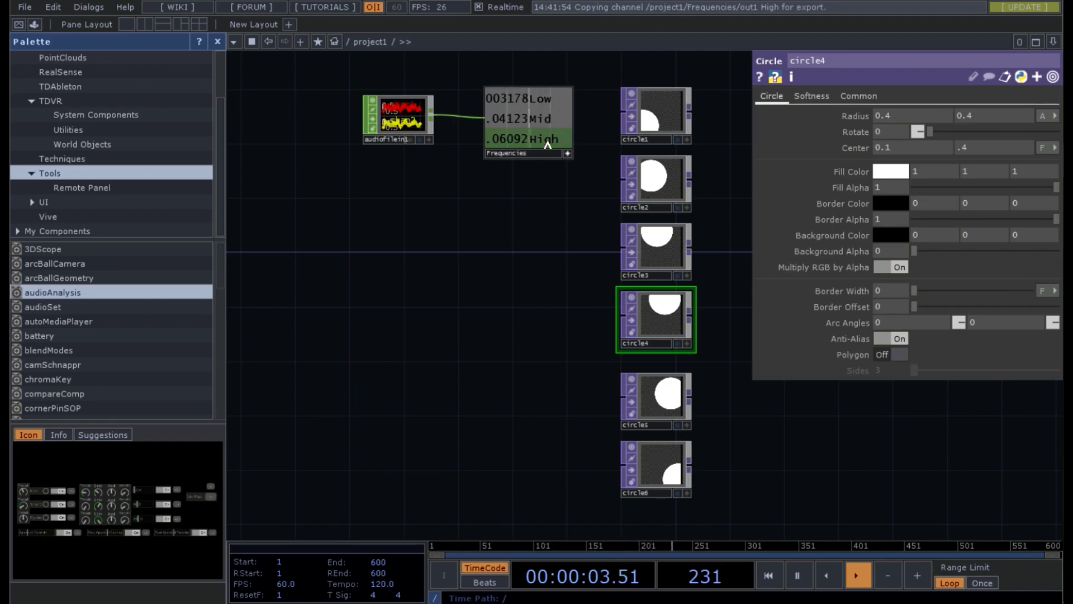
{"action": "left_click", "coordinate": [671, 113]}
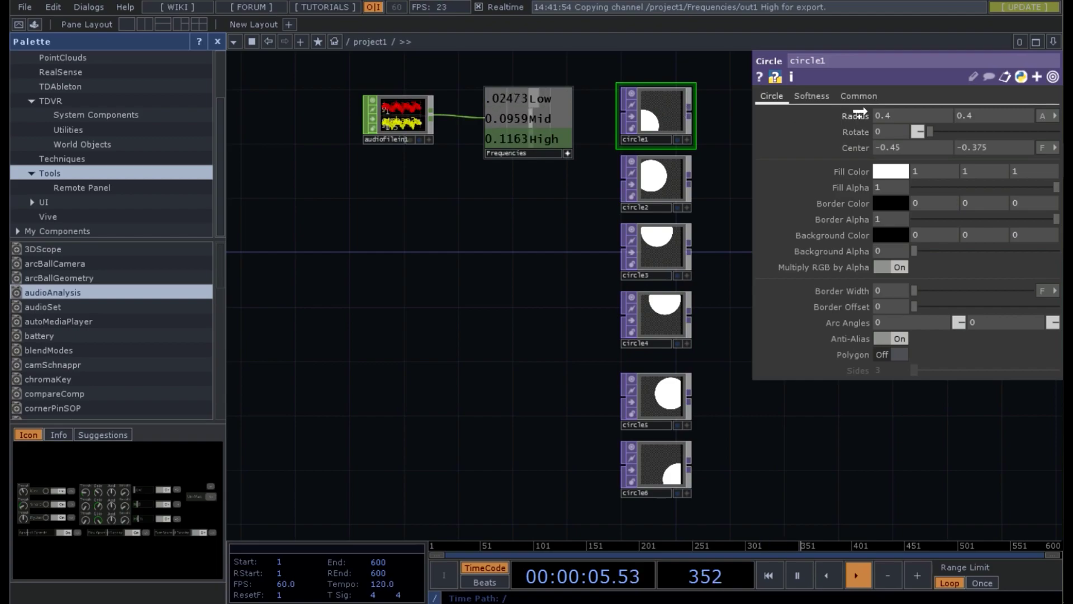
{"action": "left_click_drag", "start_coordinate": [855, 117], "coordinate": [856, 116]}
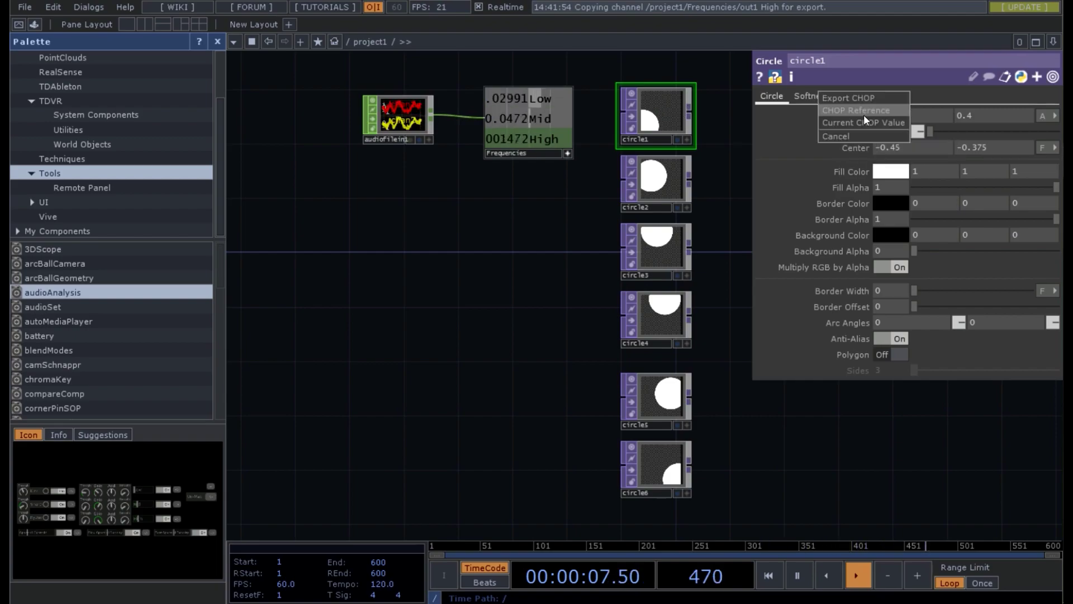
{"action": "left_click", "coordinate": [864, 110]}
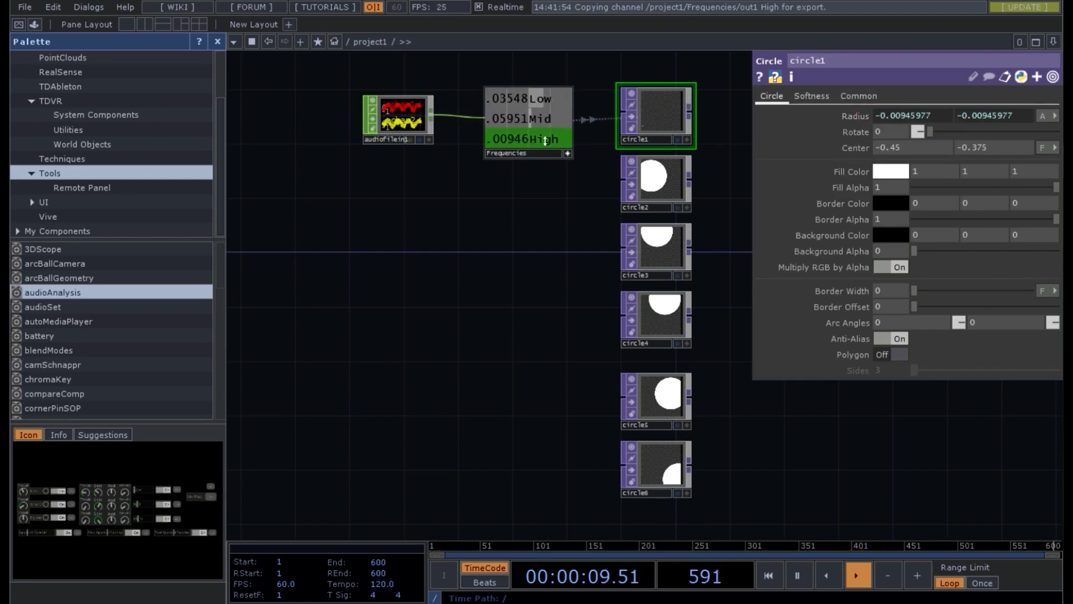
- Link the Frequencies High channel to both radius values of circle6 as a CHOP reference
{"action": "left_click", "coordinate": [656, 468]}
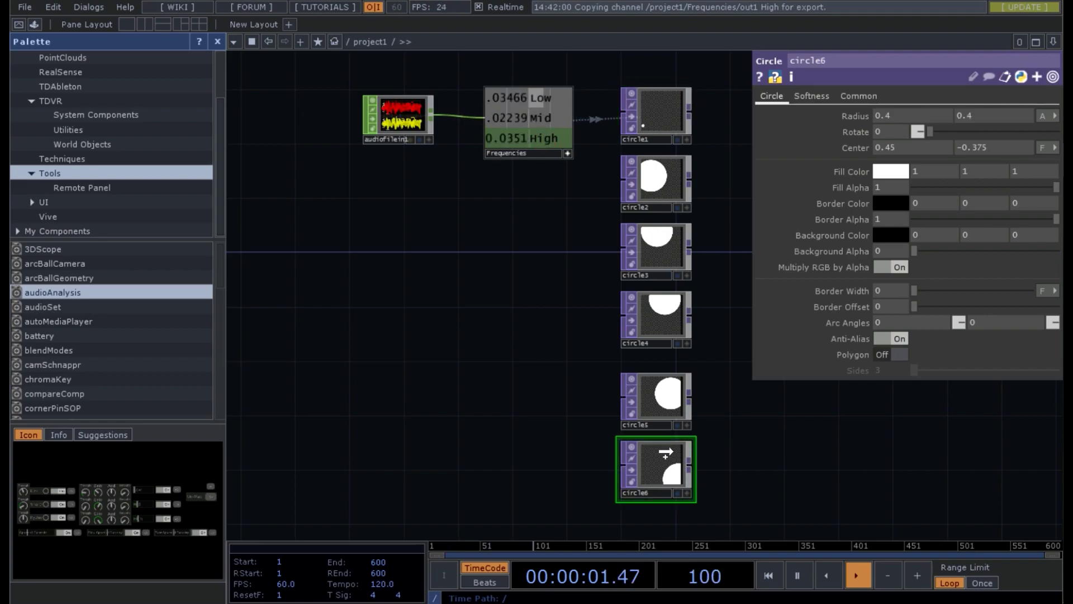
{"action": "left_click_drag", "start_coordinate": [936, 81], "coordinate": [898, 105]}
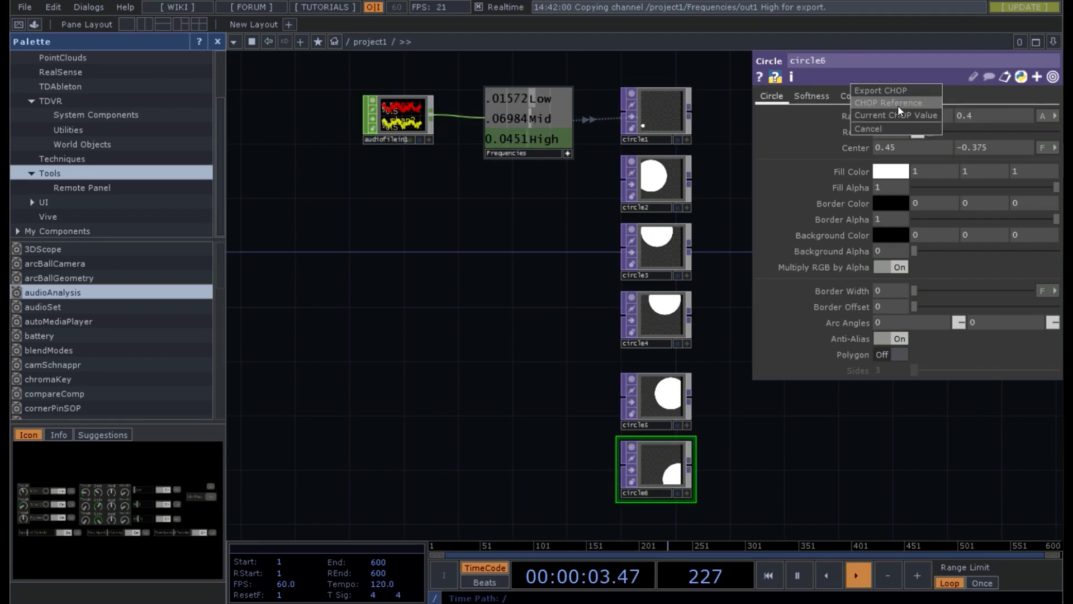
{"action": "left_click", "coordinate": [898, 105]}
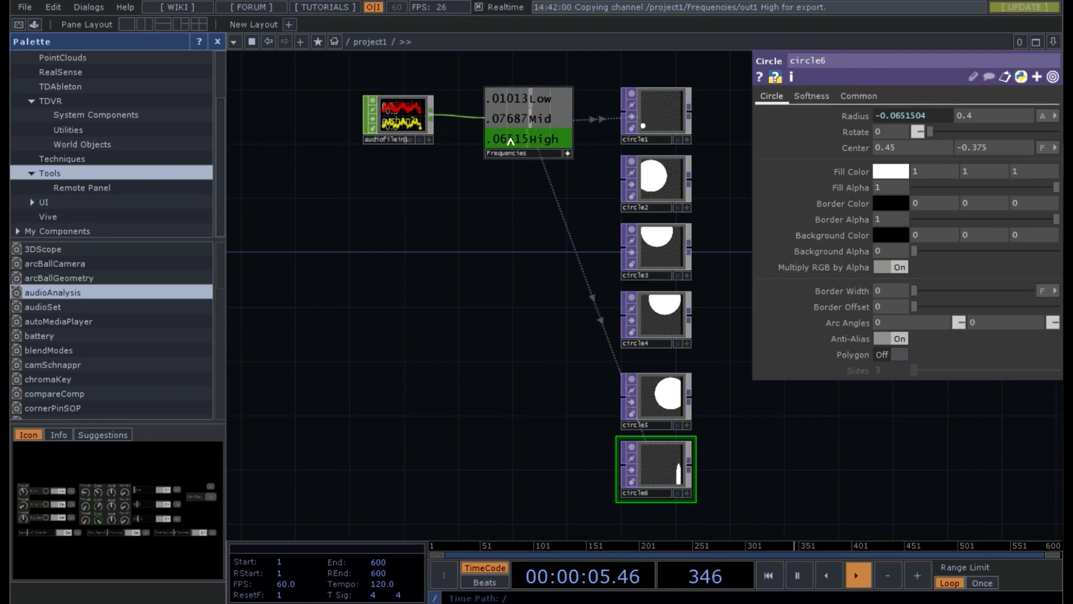
{"action": "left_click_drag", "start_coordinate": [999, 114], "coordinate": [1003, 109]}
{"action": "left_click", "coordinate": [1003, 110]}
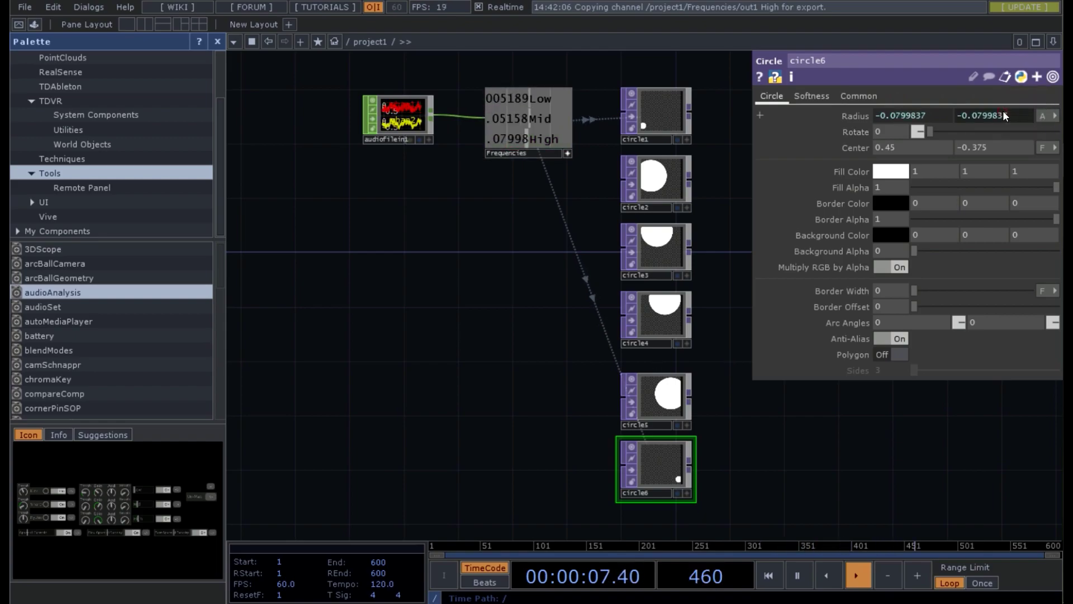
- Link the Frequencies Mid channel to both radius values of circle2 as a CHOP reference
{"action": "left_click", "coordinate": [567, 153]}
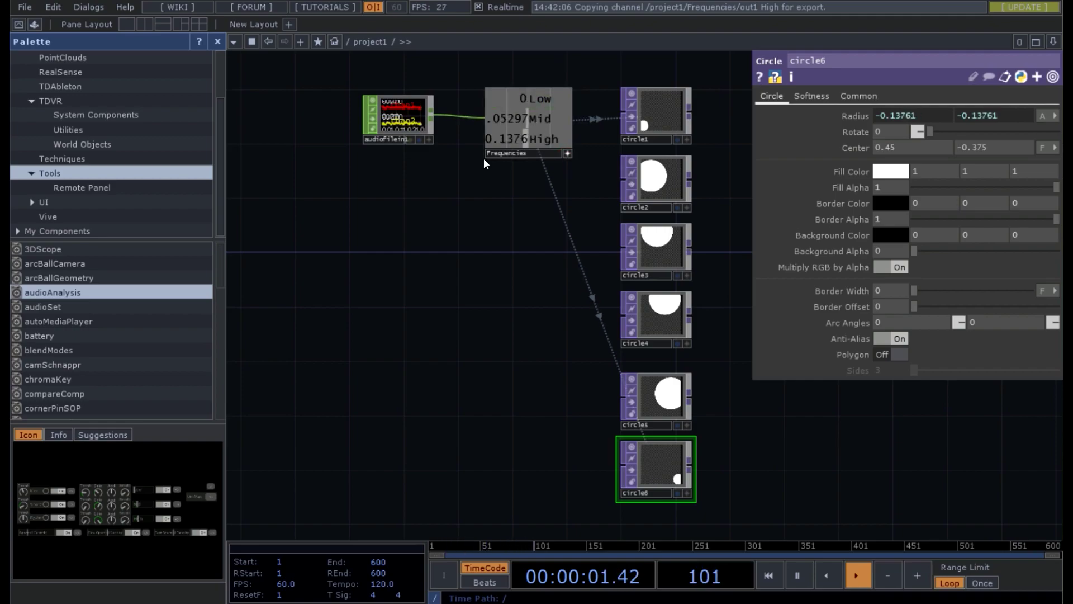
{"action": "left_click", "coordinate": [536, 125]}
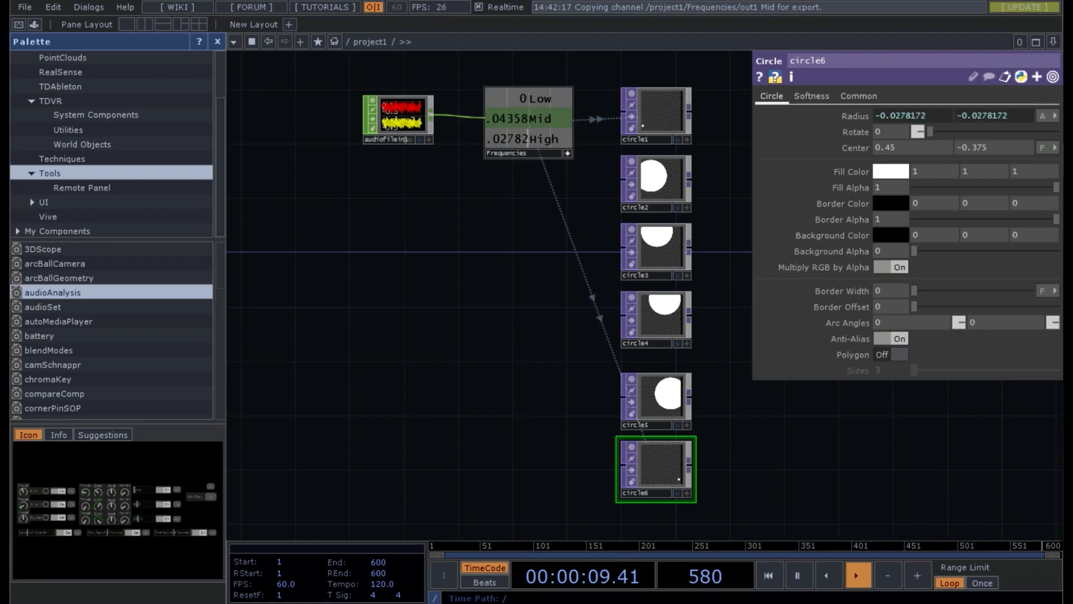
{"action": "left_click", "coordinate": [659, 192]}
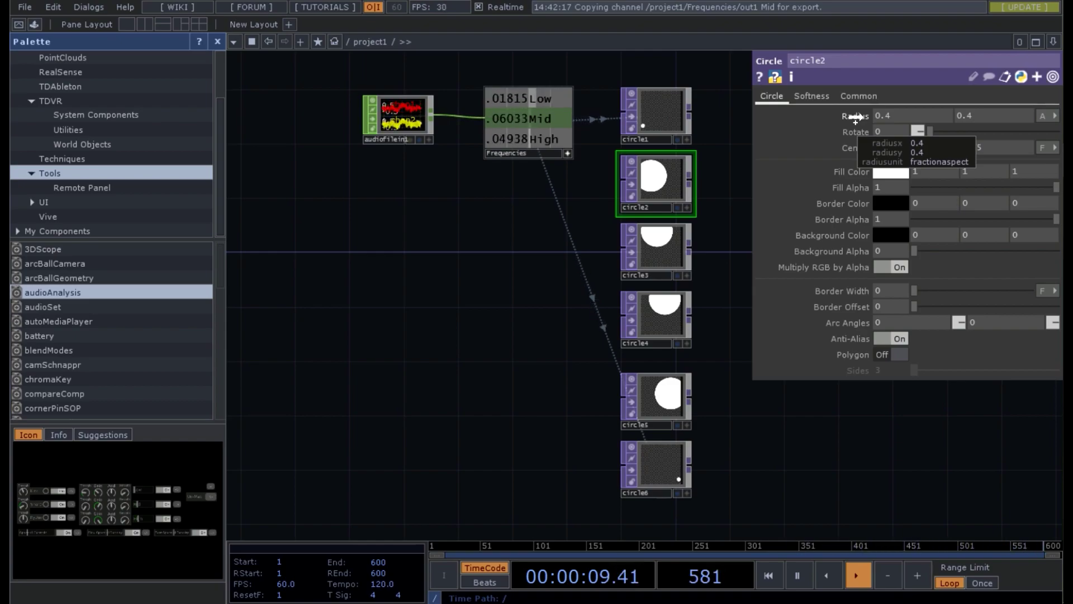
{"action": "left_click_drag", "start_coordinate": [855, 116], "coordinate": [855, 117]}
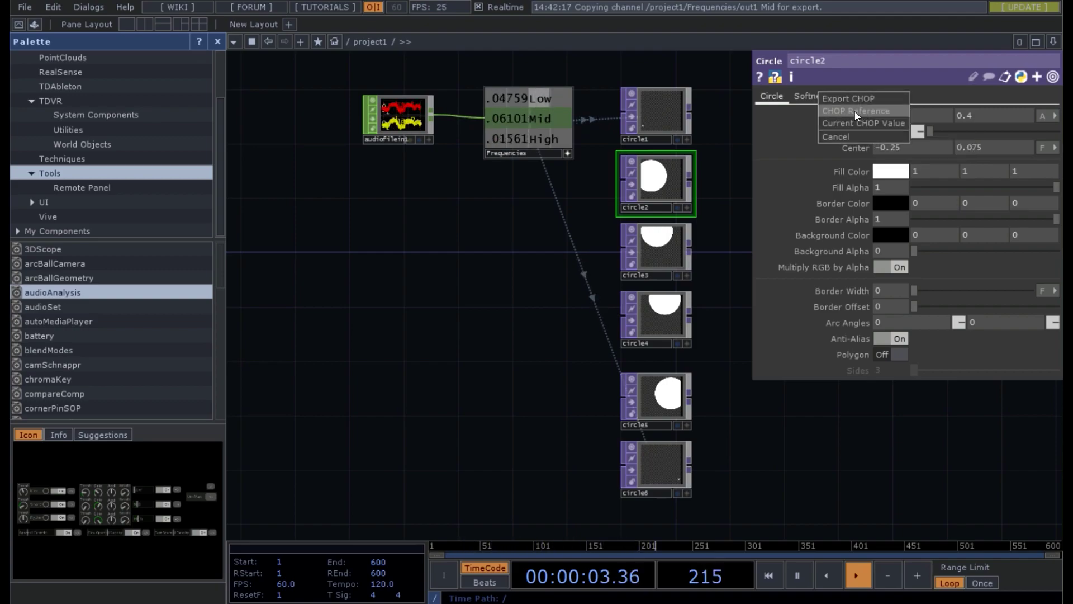
{"action": "left_click", "coordinate": [854, 112]}
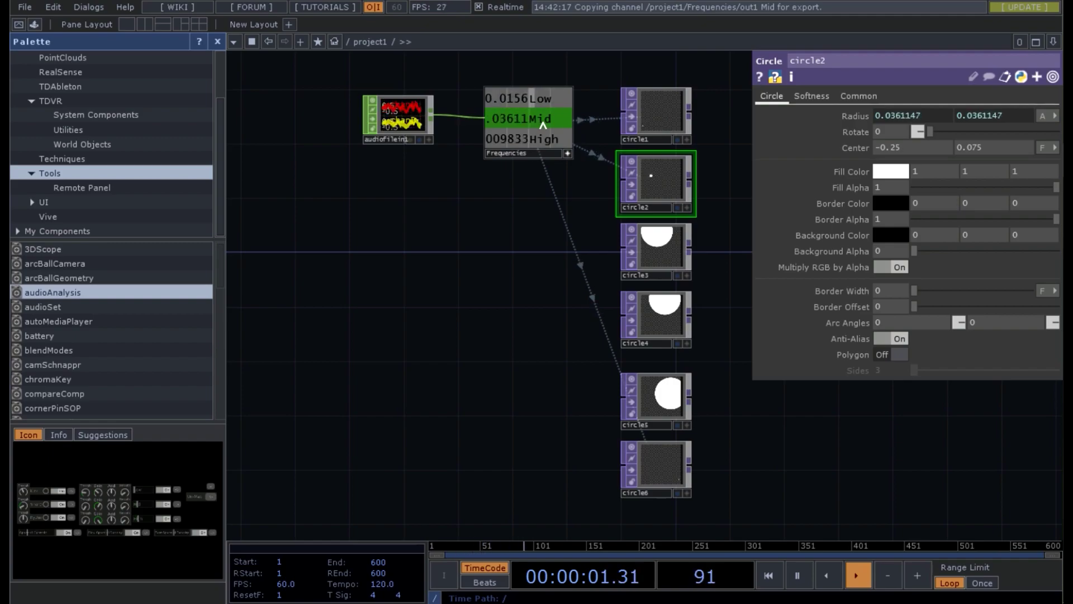
- Link the Frequencies Mid channel to both radius values of circle5 as a CHOP reference
{"action": "left_click", "coordinate": [662, 408]}
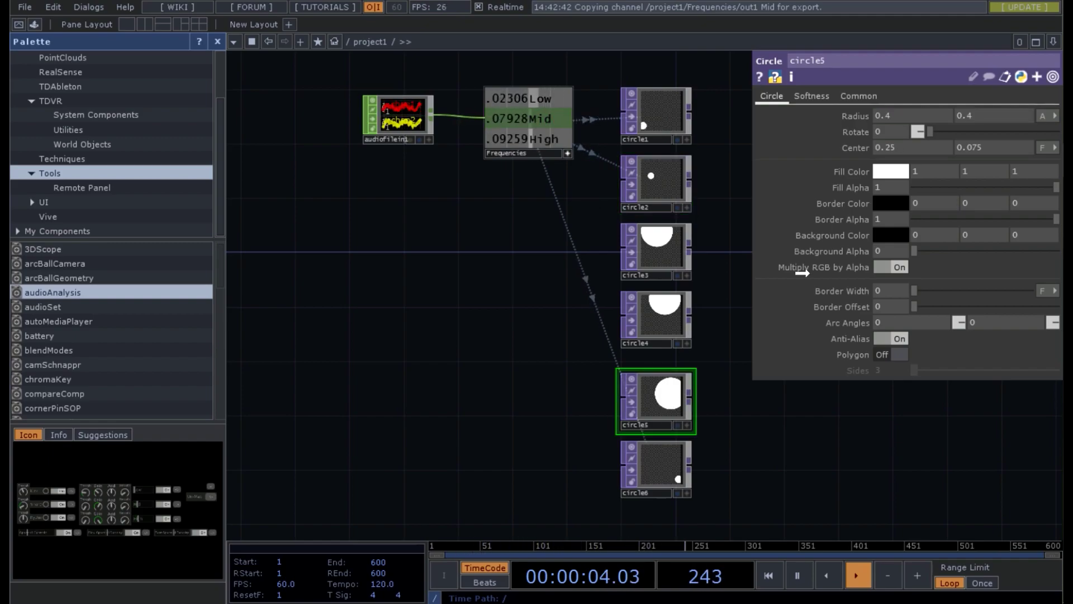
{"action": "left_click_drag", "start_coordinate": [849, 120], "coordinate": [857, 117]}
{"action": "left_click", "coordinate": [860, 112]}
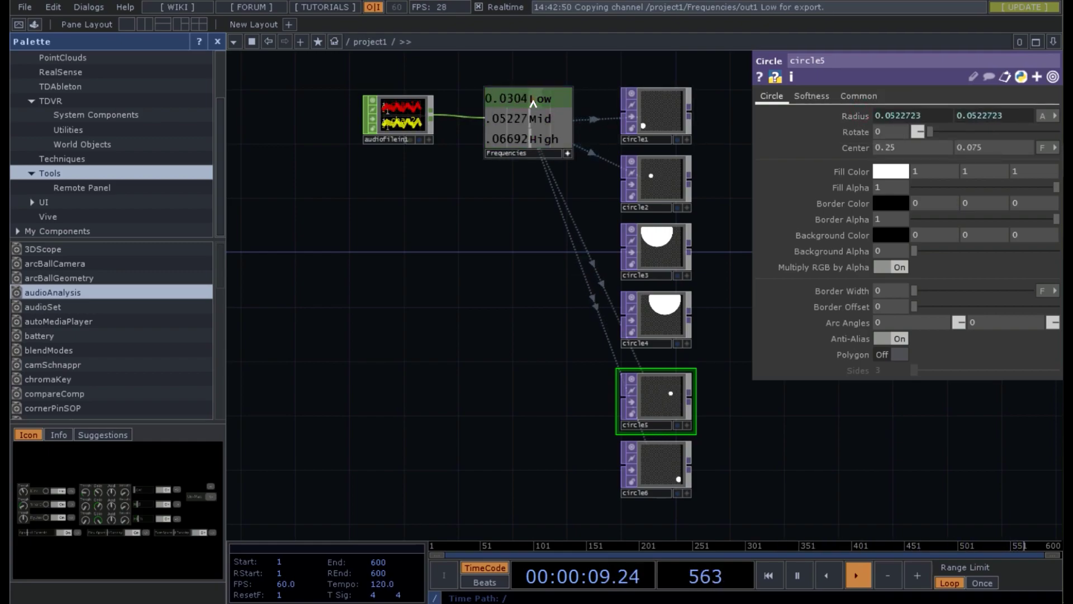
- Link the Frequencies Low channel to both radius values of circle3 as a CHOP reference
{"action": "left_click", "coordinate": [655, 248]}
{"action": "left_click_drag", "start_coordinate": [531, 99], "coordinate": [864, 111]}
{"action": "left_click", "coordinate": [863, 110]}
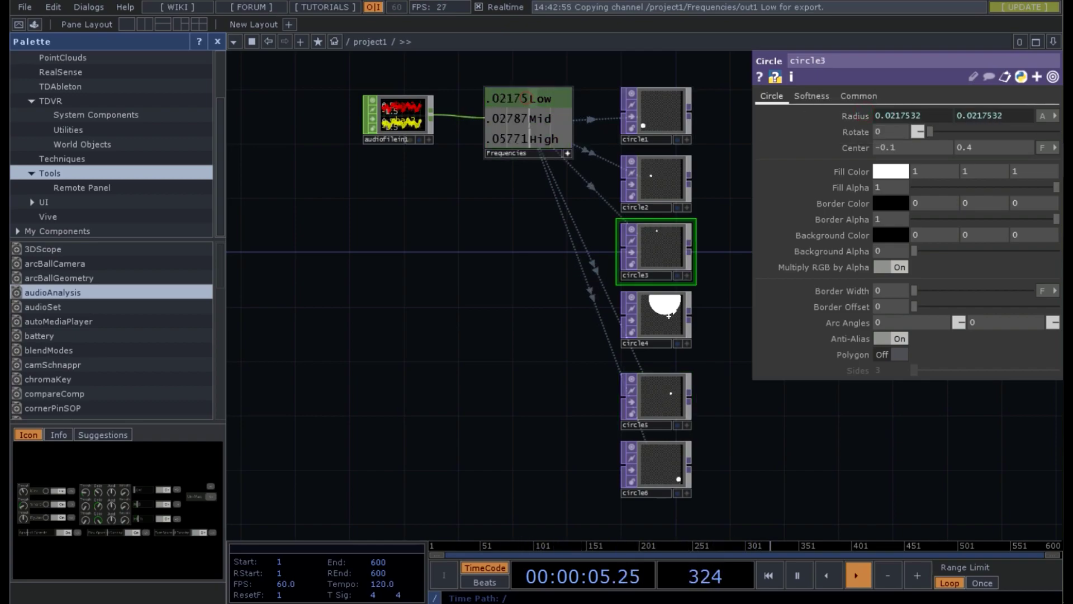
- Link the Frequencies Low channel to both radius values of circle4 as a CHOP reference
{"action": "left_click", "coordinate": [668, 315]}
{"action": "left_click_drag", "start_coordinate": [852, 152], "coordinate": [859, 115]}
{"action": "left_click", "coordinate": [857, 113]}
- Add a Composite TOP beside circle1, leaving space for the wires from the circles
{"action": "left_click_drag", "start_coordinate": [705, 319], "coordinate": [557, 357]}
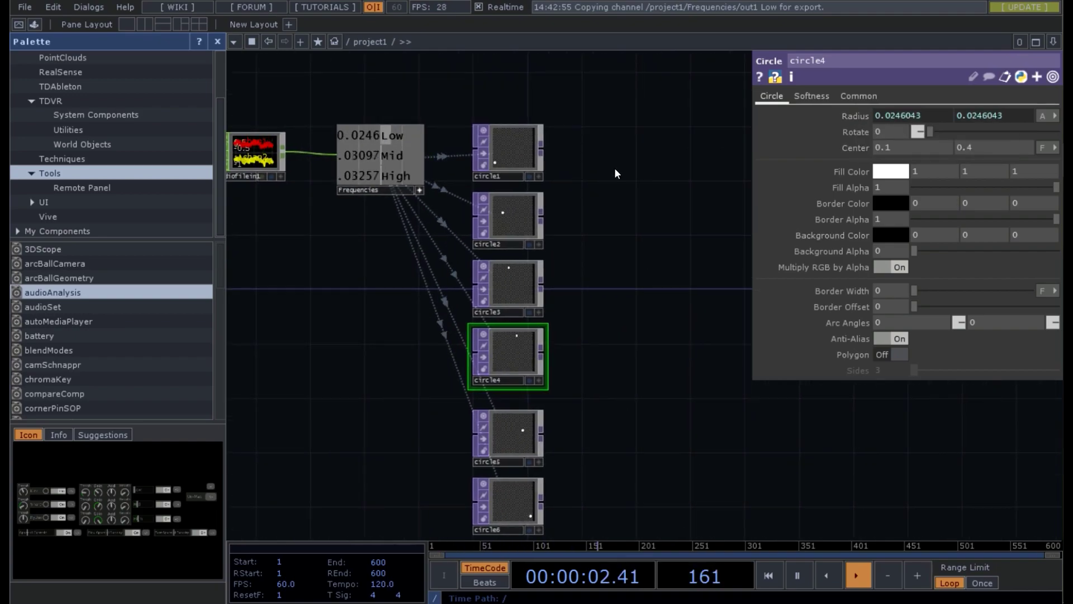
{"action": "key", "text": "Tab"}
{"action": "type", "text": "comp"}
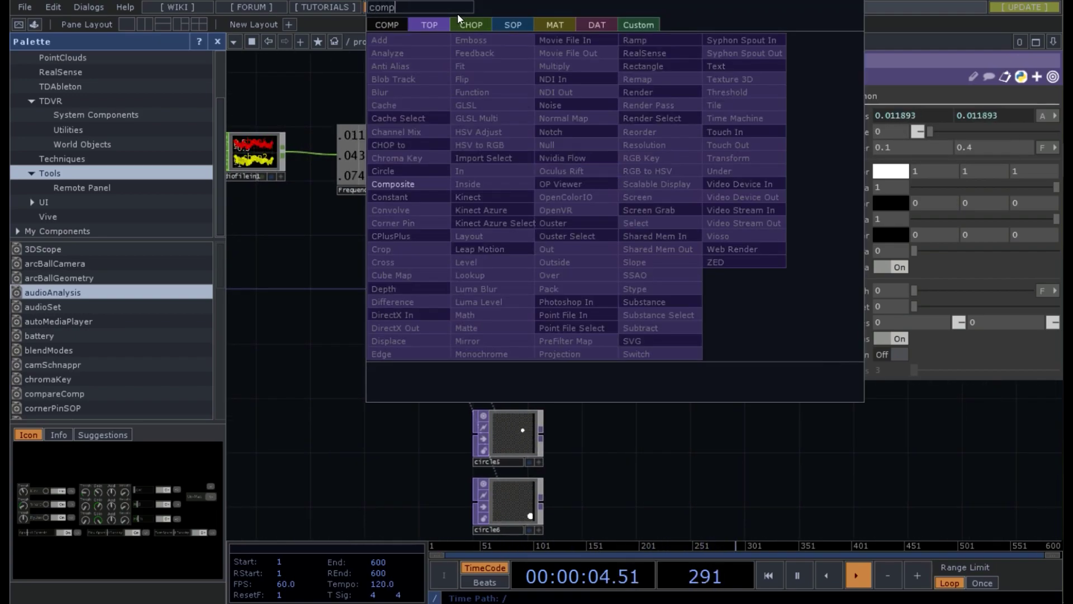
{"action": "key", "text": "Escape"}
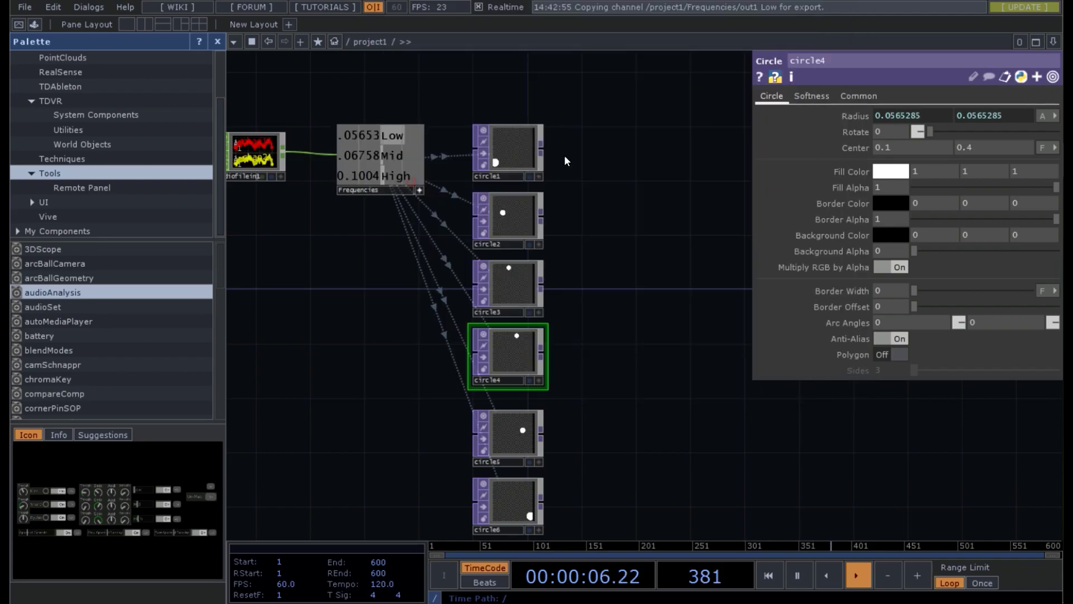
{"action": "left_click", "coordinate": [636, 151]}
{"action": "left_click_drag", "start_coordinate": [601, 291], "coordinate": [546, 173]}
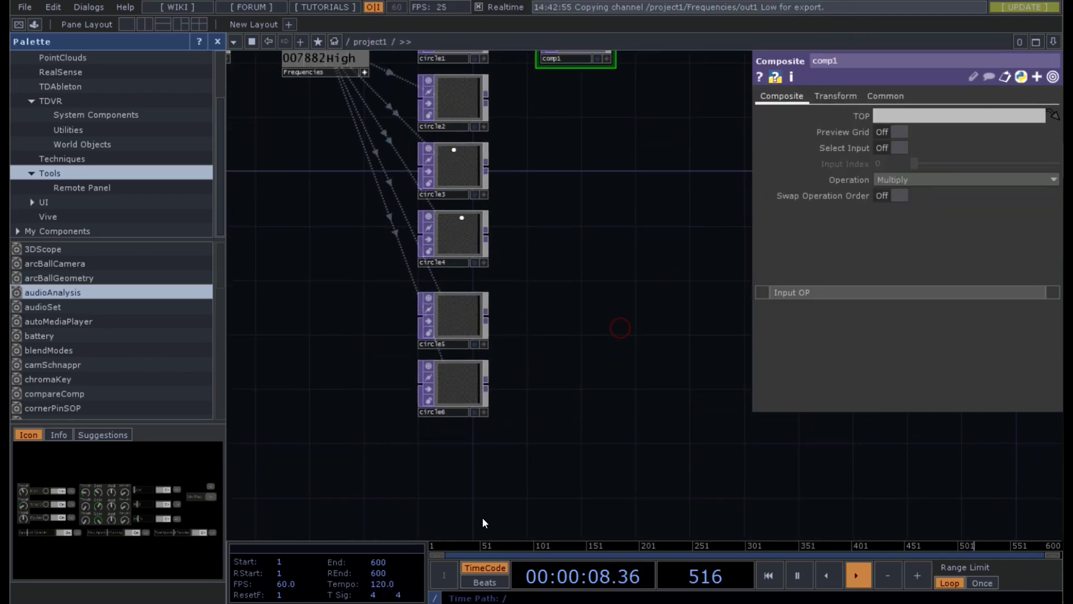
{"action": "left_click_drag", "start_coordinate": [592, 266], "coordinate": [580, 349]}
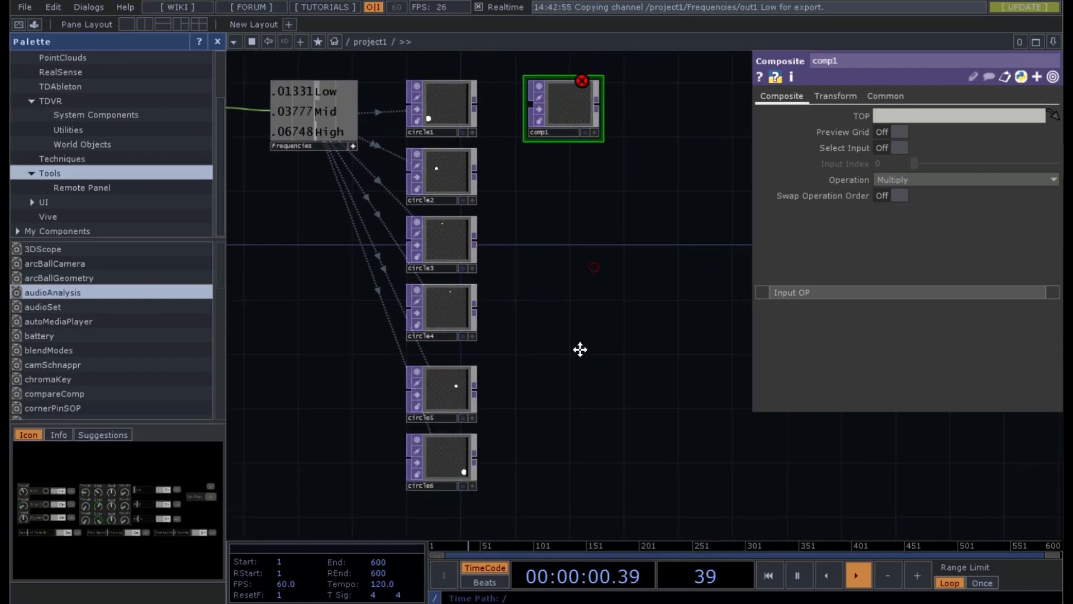
- Wire all six circles into the input of the Composite TOP
{"action": "right_click_drag", "start_coordinate": [484, 482], "coordinate": [442, 126]}
{"action": "left_click_drag", "start_coordinate": [471, 113], "coordinate": [529, 112]}
{"action": "left_click", "coordinate": [549, 129]}
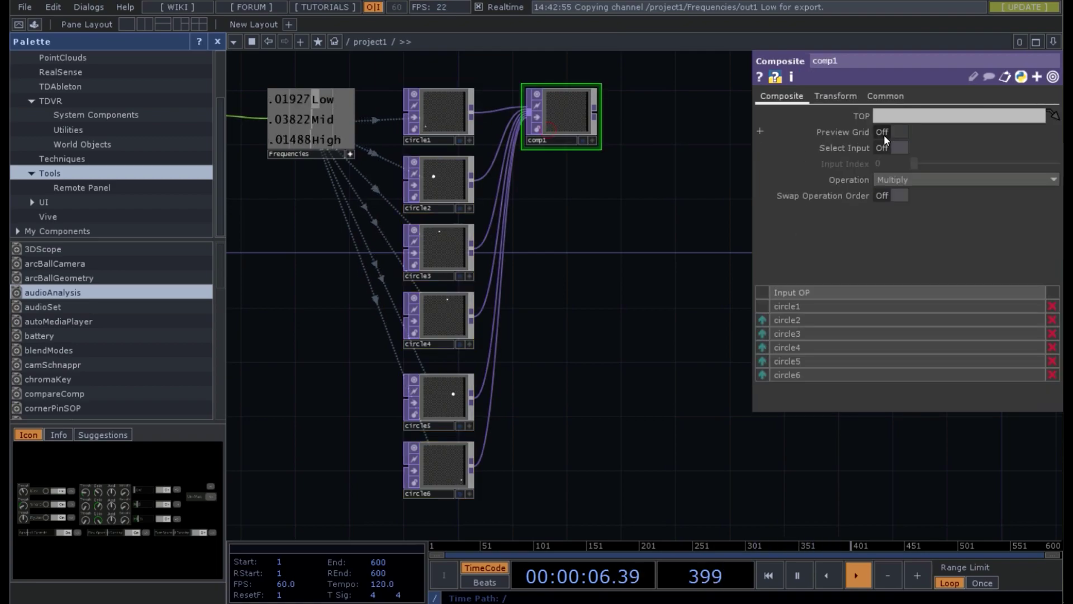
- Set the Composite's operation to Add and display its output as the network background
{"action": "left_click", "coordinate": [924, 179]}
{"action": "left_click", "coordinate": [908, 195]}
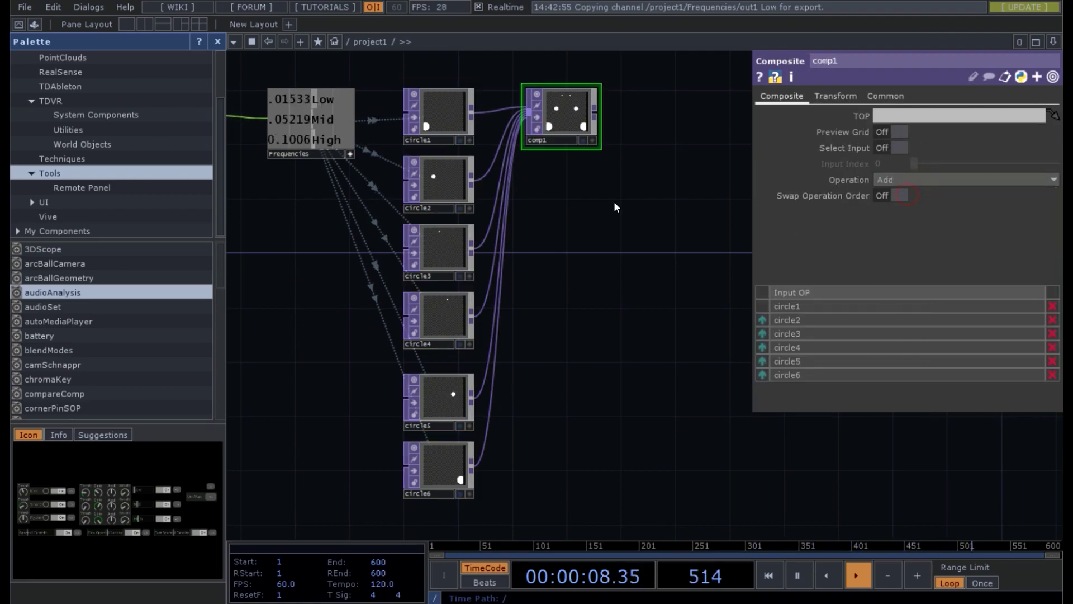
{"action": "left_click_drag", "start_coordinate": [603, 136], "coordinate": [586, 244]}
{"action": "left_click", "coordinate": [565, 247]}
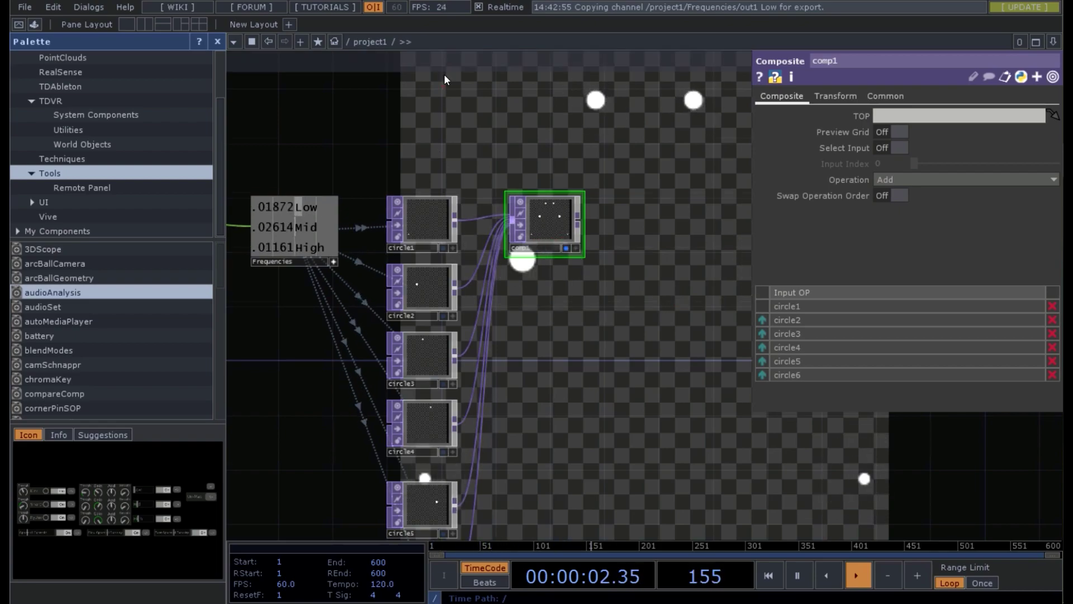
- Set the resolution of all six circles together to 1280 x 720
{"action": "scroll", "coordinate": [446, 86], "scroll_direction": "down", "scroll_amount": 2}
{"action": "left_click_drag", "start_coordinate": [448, 466], "coordinate": [447, 102]}
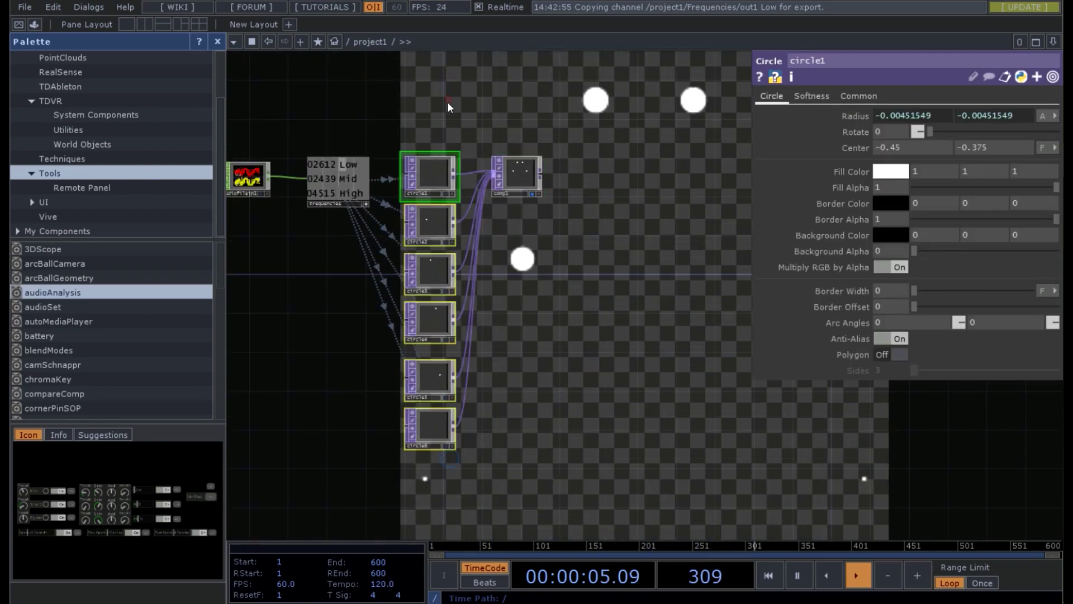
{"action": "left_click", "coordinate": [846, 95]}
{"action": "left_click", "coordinate": [1052, 131]}
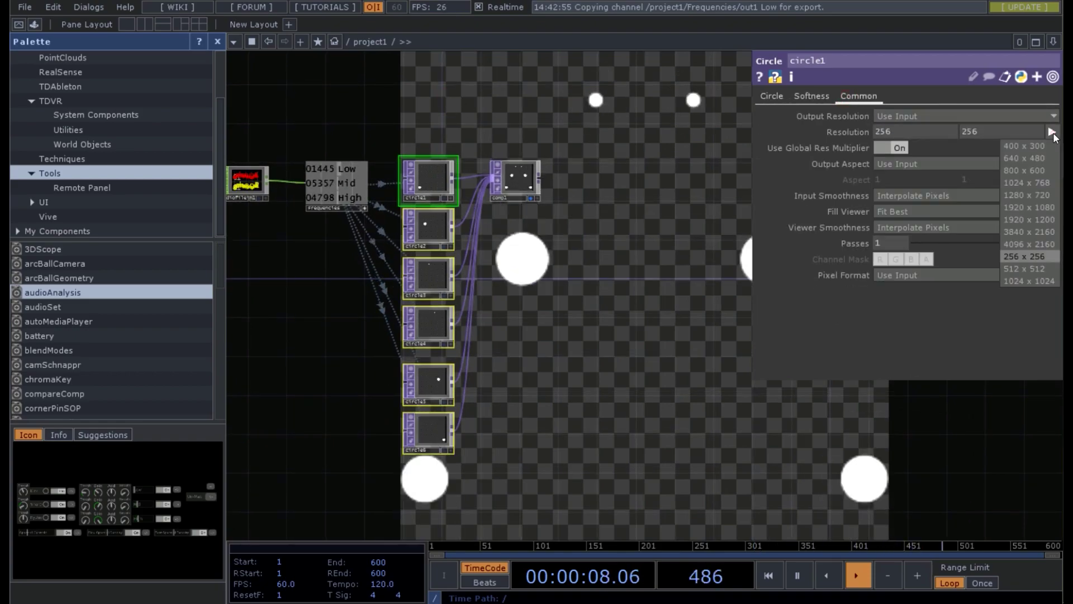
{"action": "left_click", "coordinate": [1026, 198]}
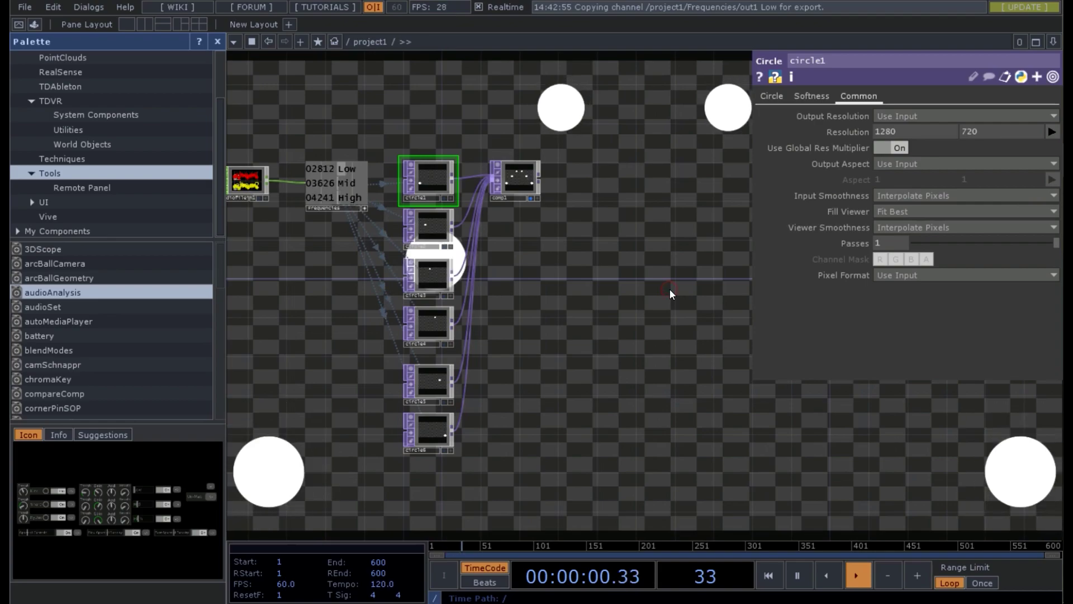
- Hide the parameters and examine how the composited circles react to the Low, Mid and High levels of the Frequencies component
{"action": "key", "text": "p"}
{"action": "left_click_drag", "start_coordinate": [636, 252], "coordinate": [686, 340]}
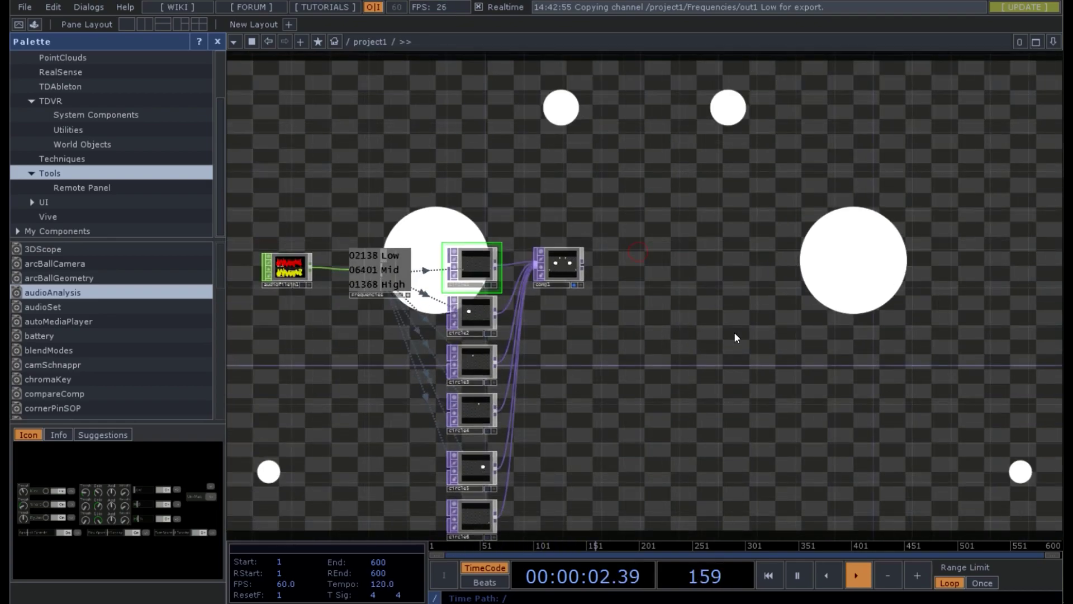
{"action": "left_click_drag", "start_coordinate": [795, 355], "coordinate": [558, 360]}
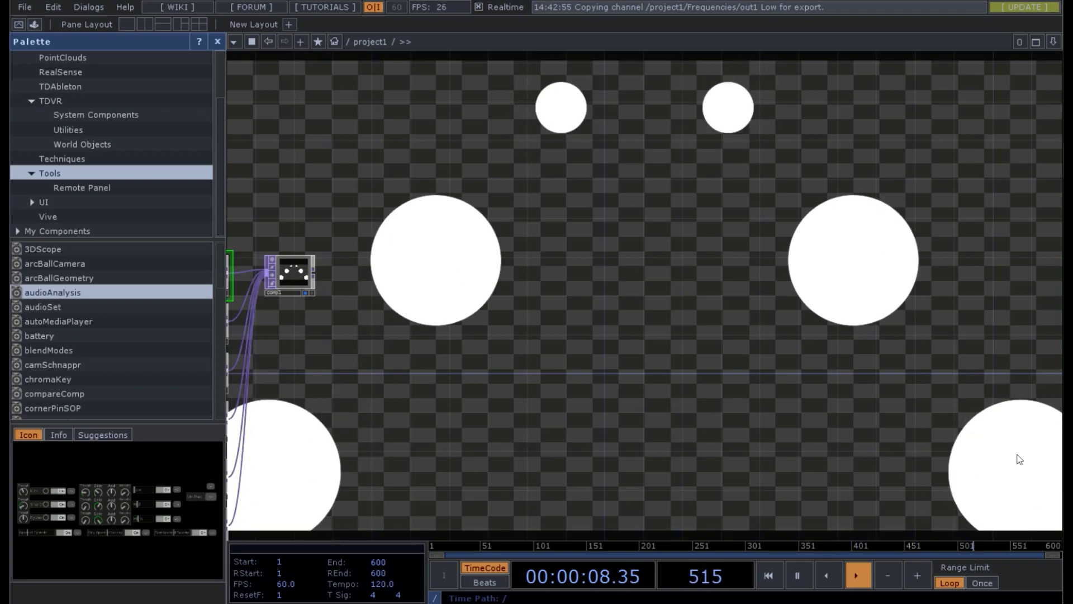
{"action": "left_click_drag", "start_coordinate": [511, 401], "coordinate": [807, 453]}
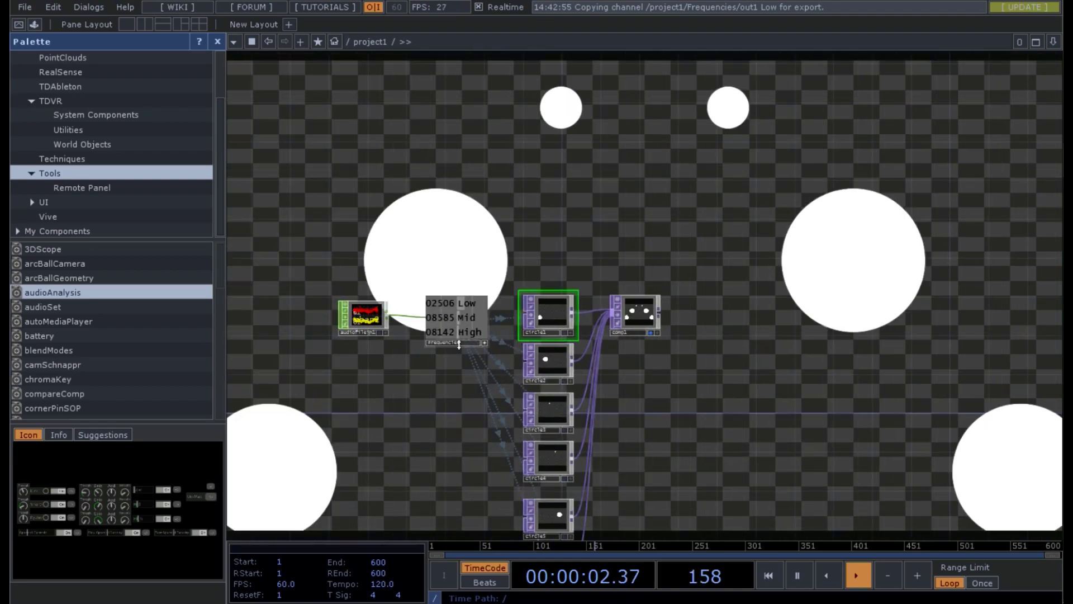
{"action": "scroll", "coordinate": [429, 385], "scroll_direction": "up", "scroll_amount": 3}
{"action": "scroll", "coordinate": [430, 385], "scroll_direction": "up", "scroll_amount": 1}
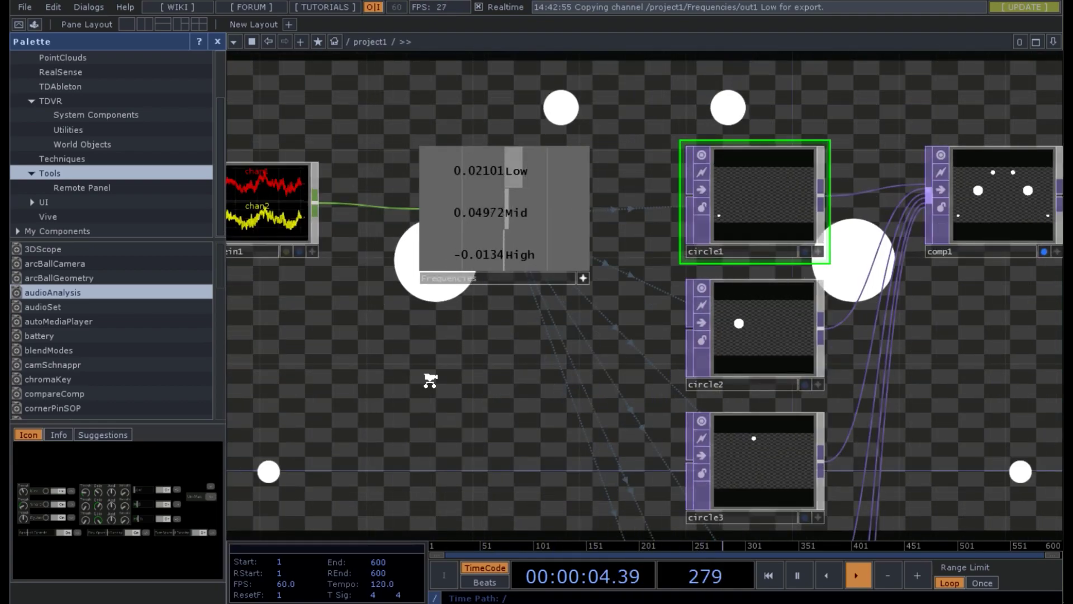
{"action": "left_click_drag", "start_coordinate": [466, 332], "coordinate": [481, 481]}
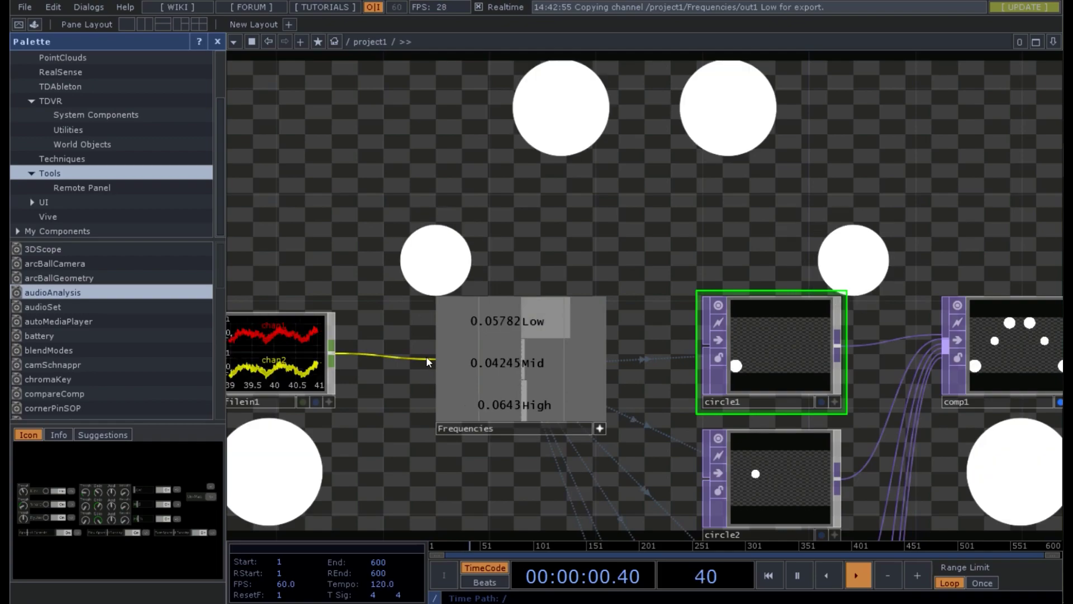
- Add a Null TOP connected to the output of the Composite
{"action": "left_click_drag", "start_coordinate": [927, 242], "coordinate": [729, 313]}
{"action": "left_click_drag", "start_coordinate": [790, 353], "coordinate": [514, 376]}
{"action": "left_click", "coordinate": [514, 380]}
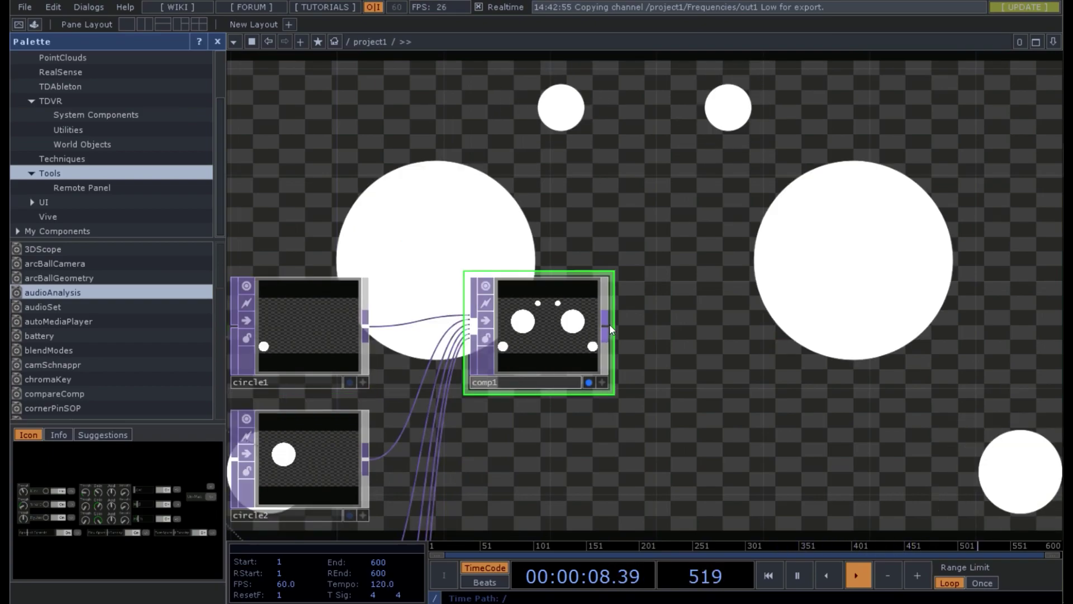
{"action": "right_click", "coordinate": [608, 324]}
{"action": "left_click", "coordinate": [596, 278]}
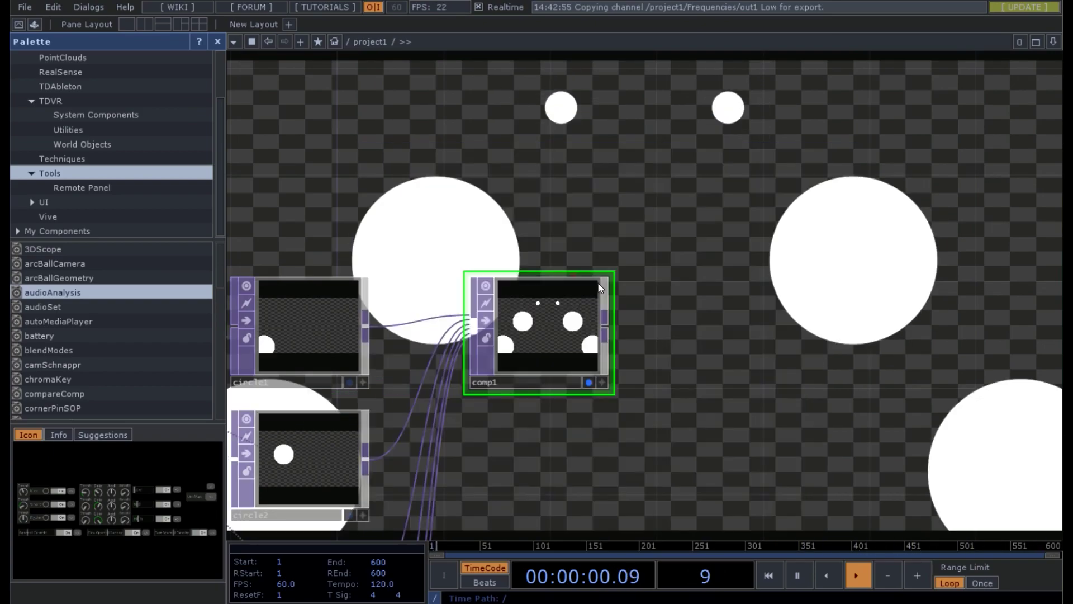
{"action": "left_click", "coordinate": [705, 333]}
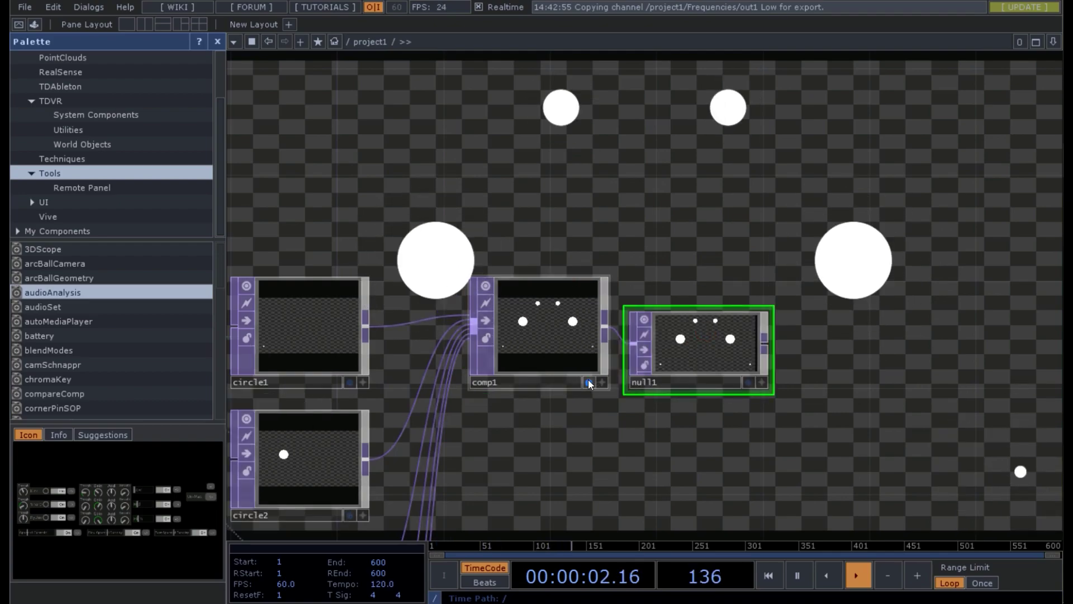
- Turn off the Composite's background display and rename the Null TOP as fire_TOP
{"action": "left_click", "coordinate": [588, 380]}
{"action": "type", "text": "fire_"}
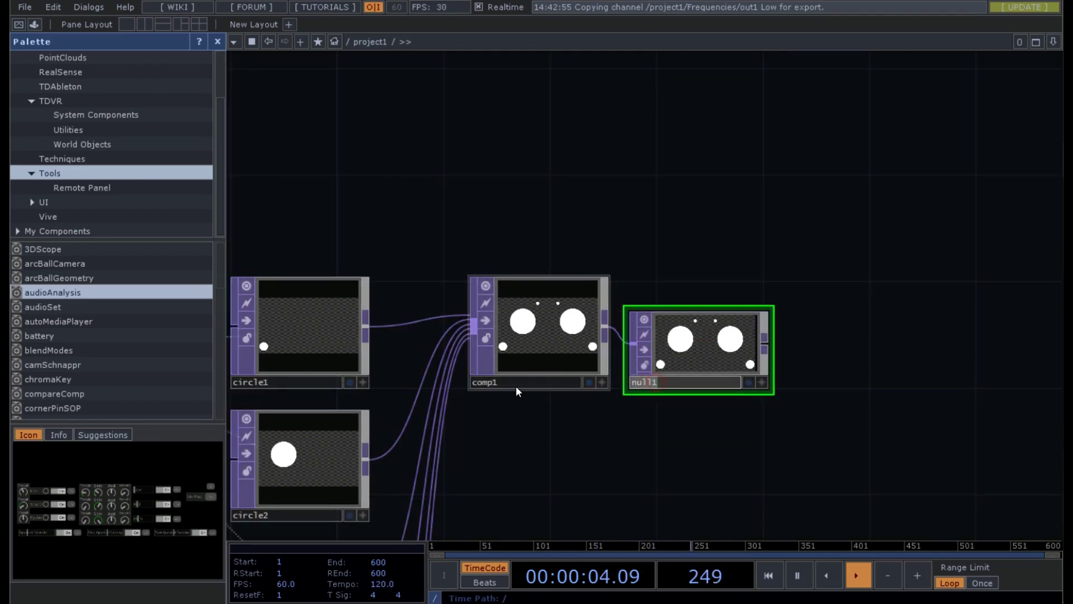
{"action": "type", "text": "TOP"}
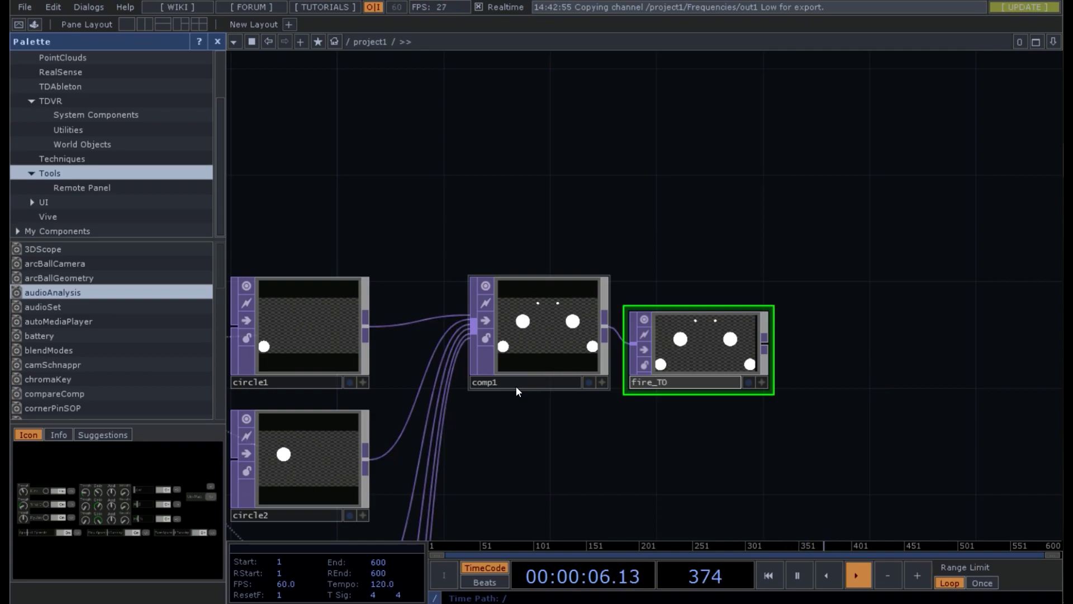
{"action": "key", "text": "Return"}
- Add a Camera COMP in the empty network area beyond fire_TOP
{"action": "left_click_drag", "start_coordinate": [549, 480], "coordinate": [257, 540]}
{"action": "scroll", "coordinate": [680, 344], "scroll_direction": "down", "scroll_amount": 3}
{"action": "left_click_drag", "start_coordinate": [665, 371], "coordinate": [651, 235]}
{"action": "left_click_drag", "start_coordinate": [576, 223], "coordinate": [585, 214]}
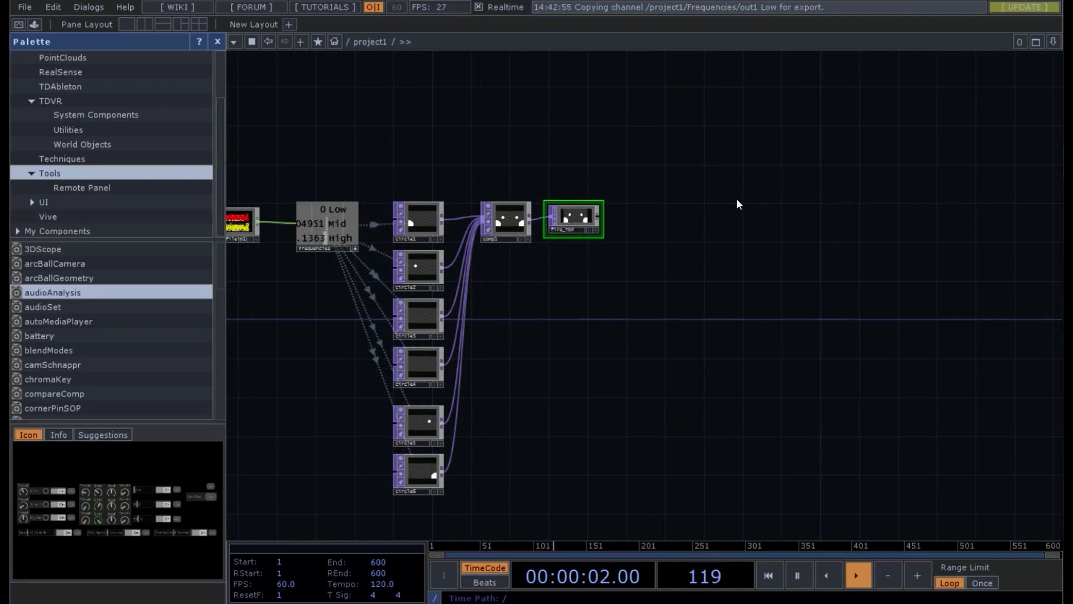
{"action": "key", "text": "Tab"}
{"action": "left_click", "coordinate": [510, 30]}
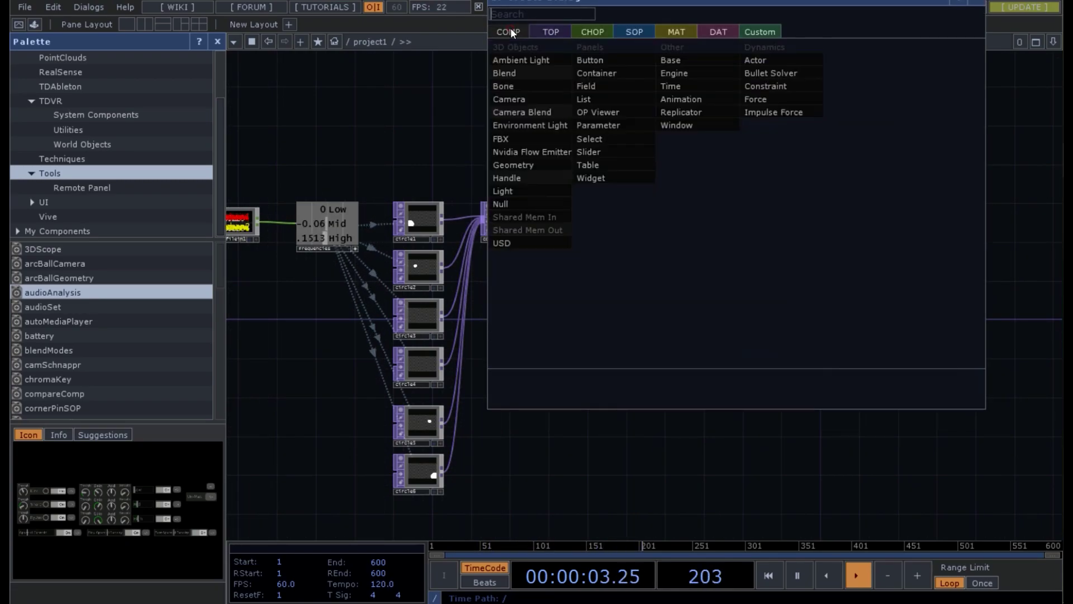
{"action": "left_click", "coordinate": [518, 99]}
{"action": "left_click", "coordinate": [701, 173]}
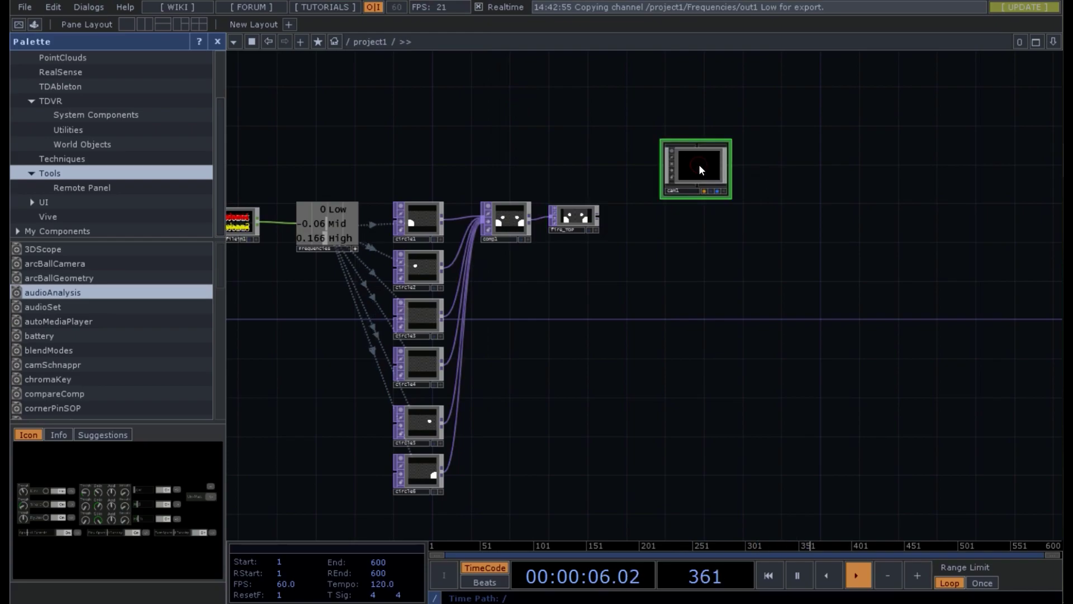
- Add an Nvidia Flow Emitter COMP below the camera and an Nvidia Flow TOP beneath the emitter
{"action": "key", "text": "Tab"}
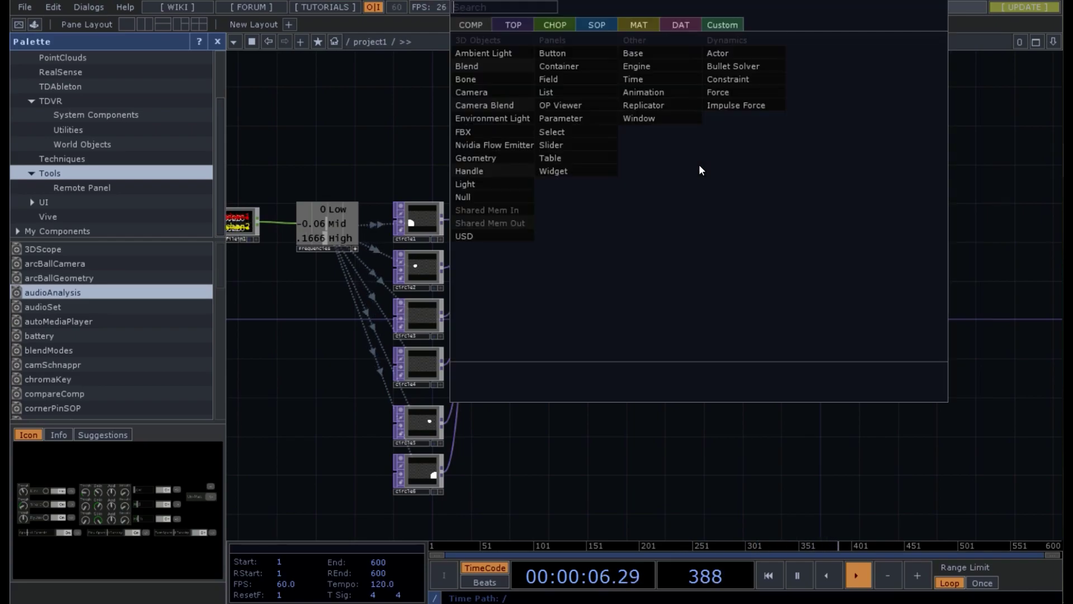
{"action": "left_click", "coordinate": [512, 142]}
{"action": "left_click", "coordinate": [698, 235]}
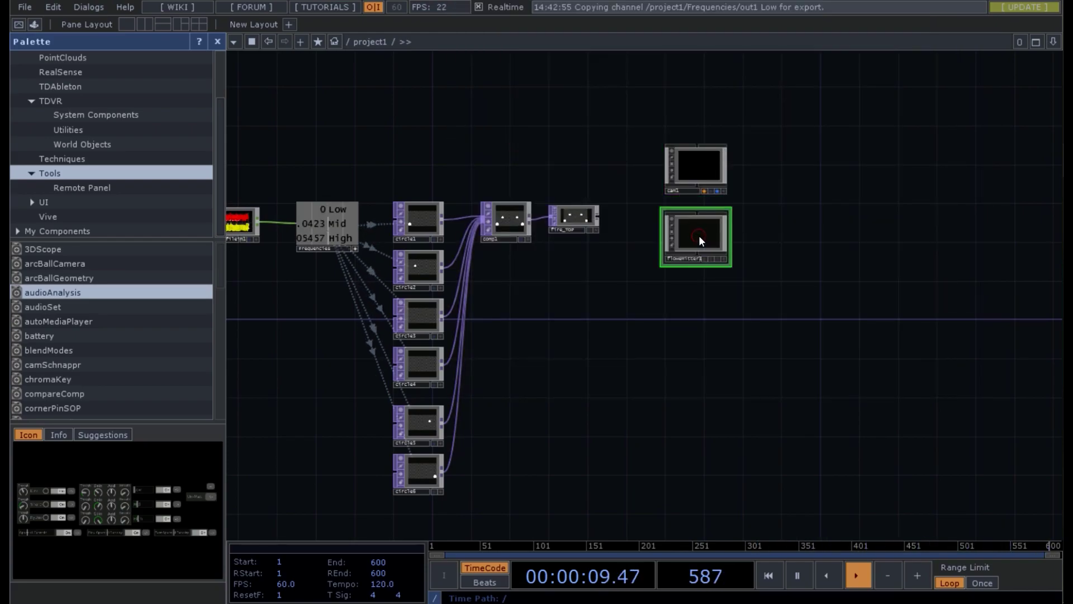
{"action": "key", "text": "Tab"}
{"action": "left_click", "coordinate": [513, 70]}
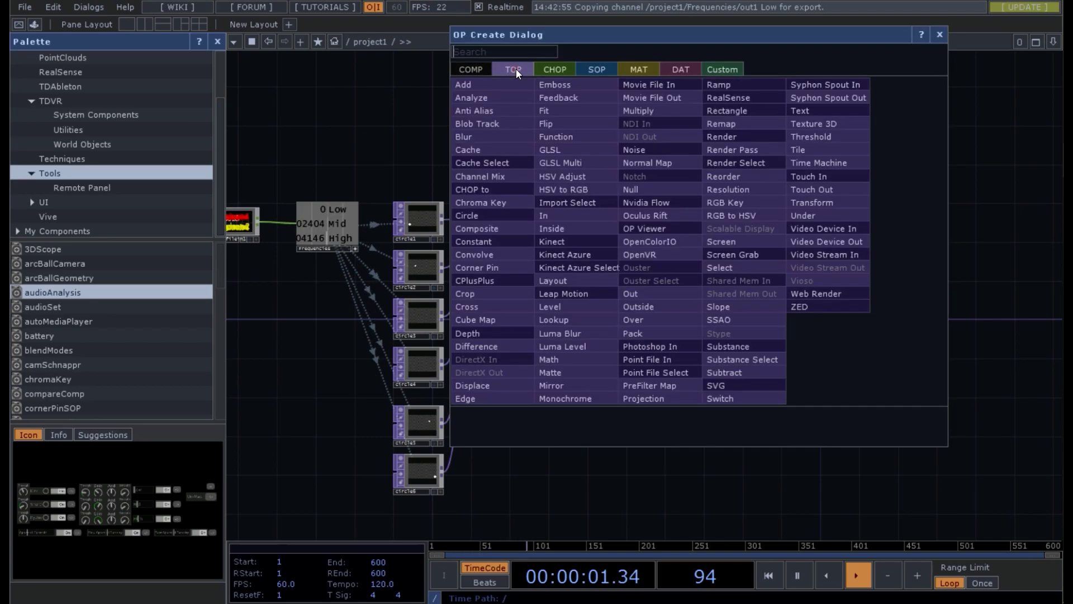
{"action": "left_click", "coordinate": [637, 202]}
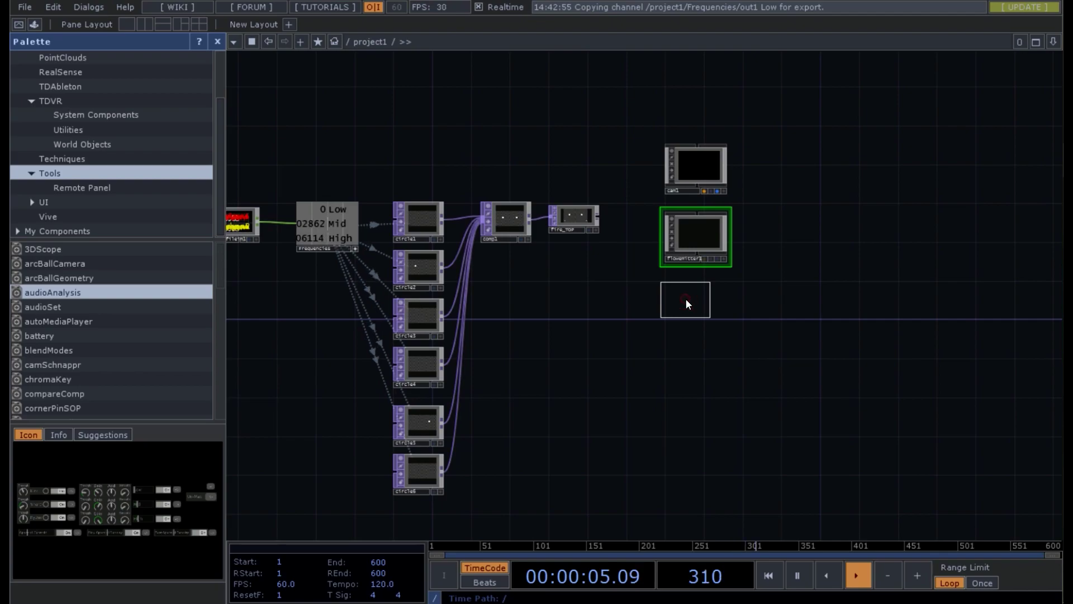
{"action": "left_click", "coordinate": [685, 299]}
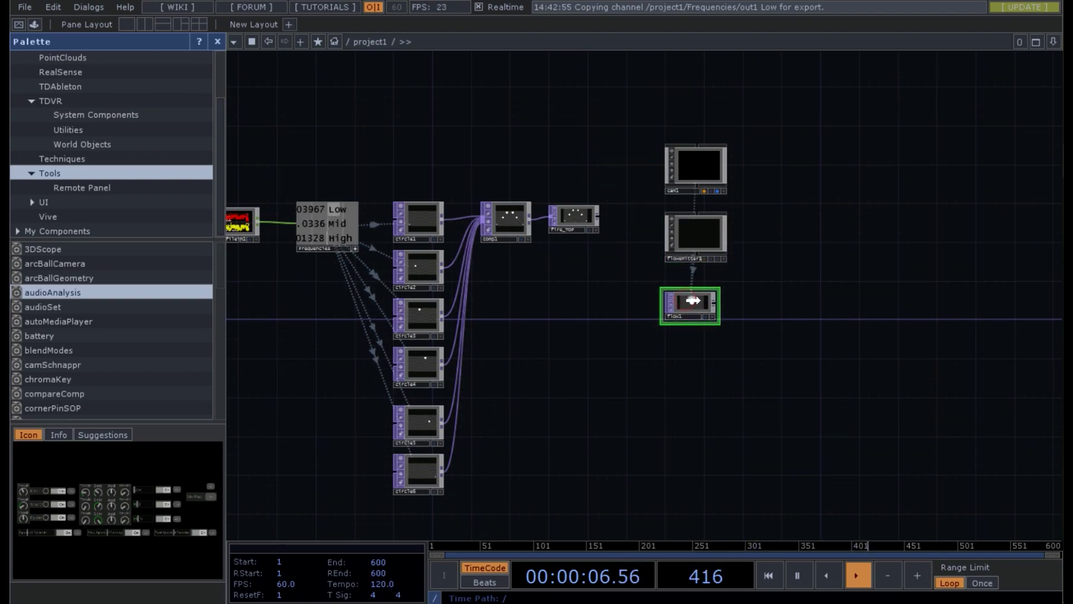
- Set the flow emitter's Type to Shape TOP and assign fire_TOP as its Shape TOP
{"action": "left_click", "coordinate": [706, 219]}
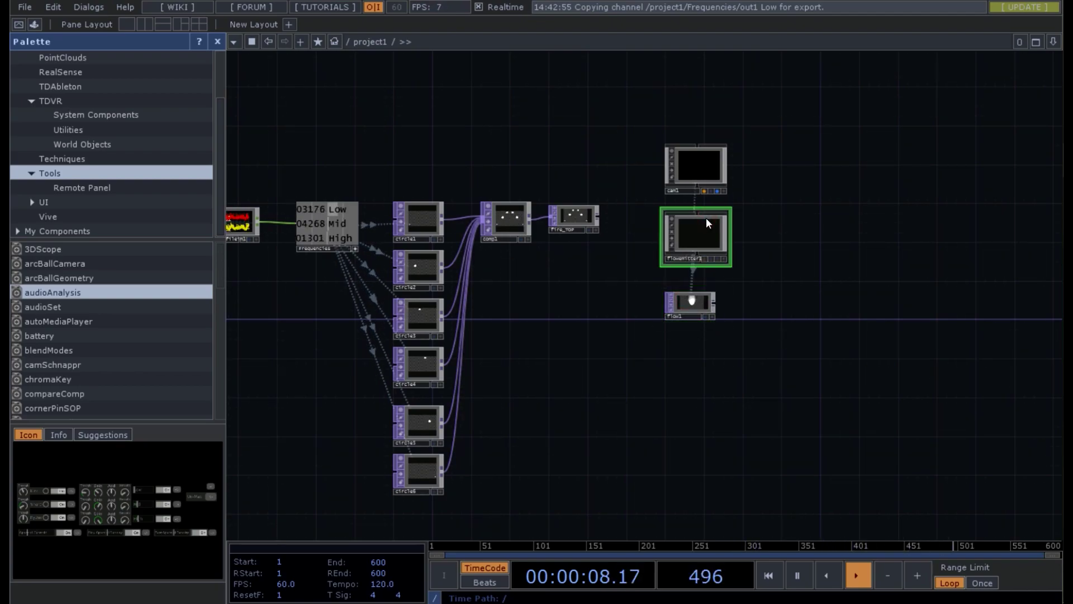
{"action": "key", "text": "p"}
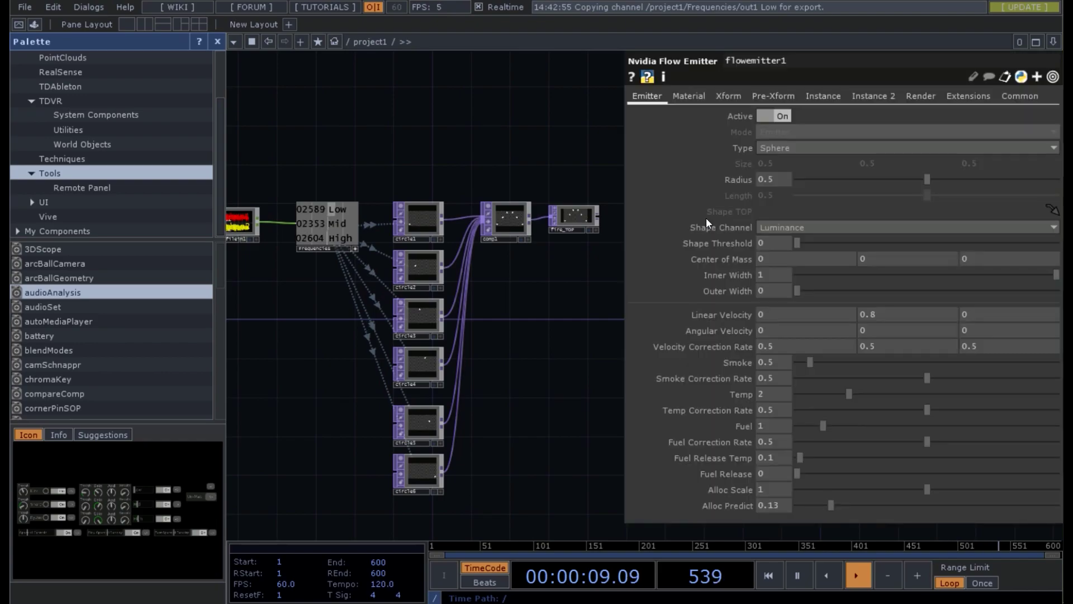
{"action": "left_click", "coordinate": [794, 147]}
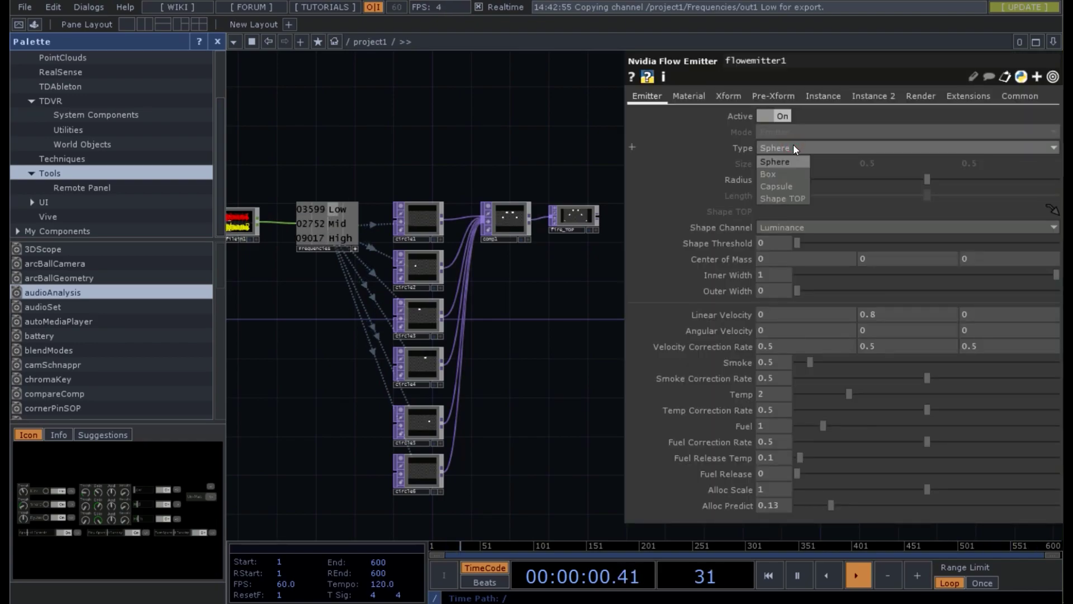
{"action": "left_click", "coordinate": [780, 199]}
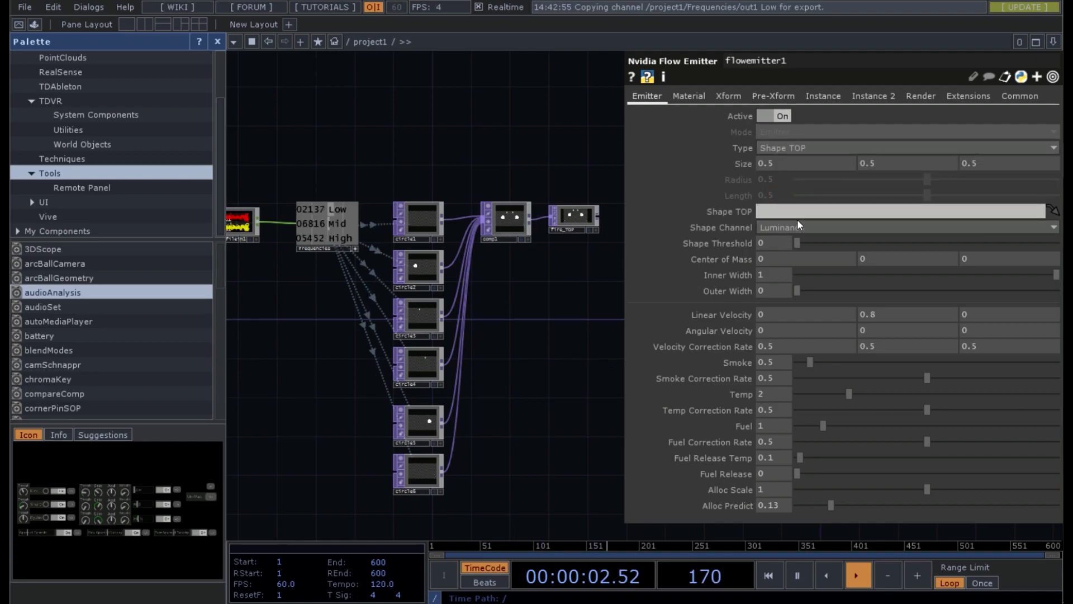
{"action": "left_click", "coordinate": [794, 214]}
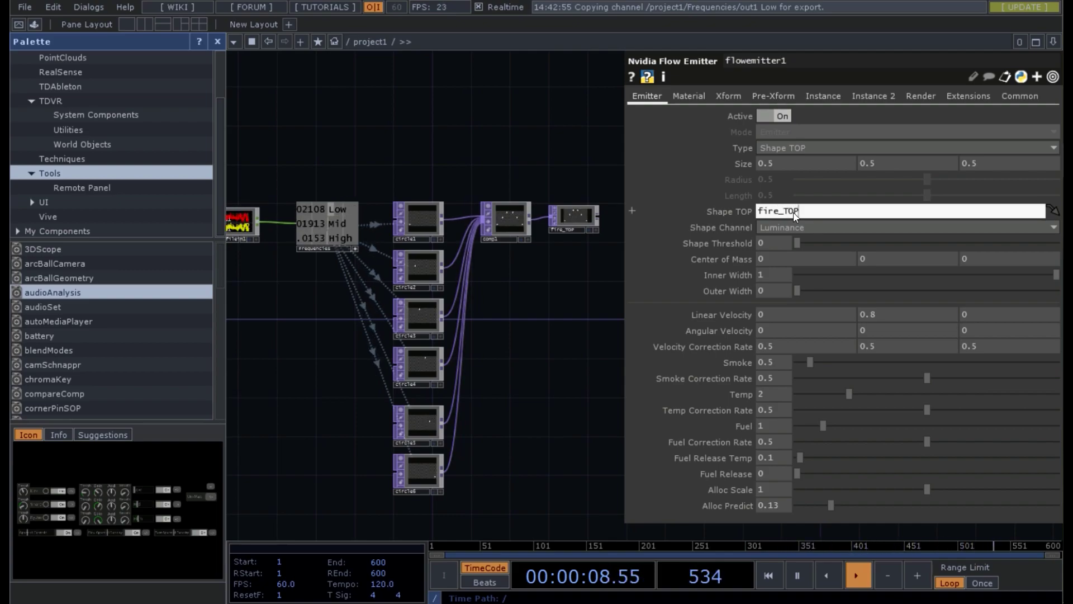
- Examine the fire_TOP circles as a temporary background and compare them with the smoke shapes in the flow1 output
{"action": "left_click_drag", "start_coordinate": [570, 350], "coordinate": [347, 308]}
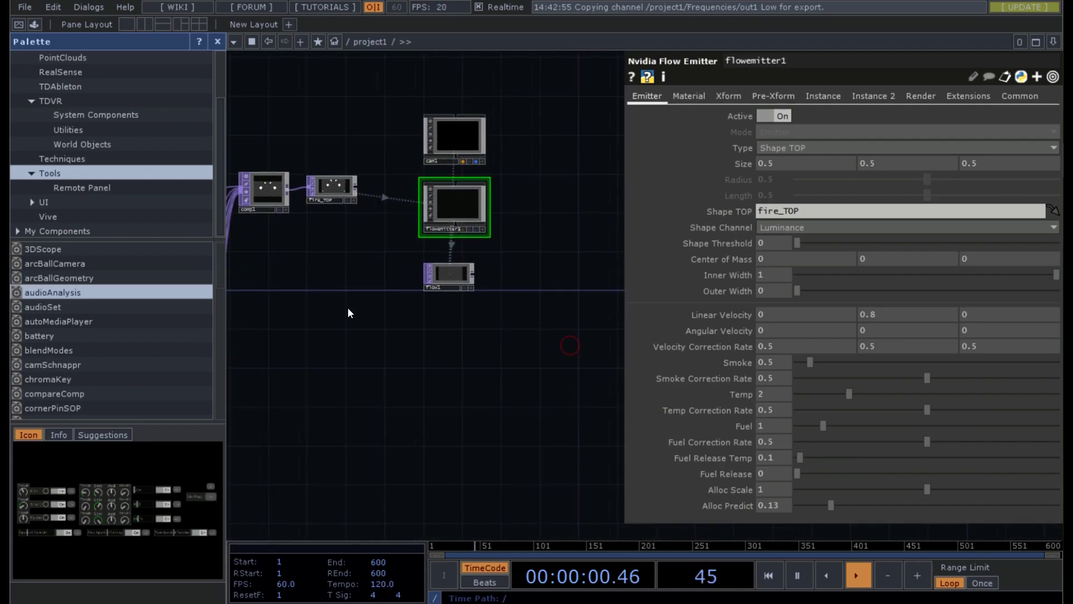
{"action": "scroll", "coordinate": [440, 278], "scroll_direction": "up", "scroll_amount": 5}
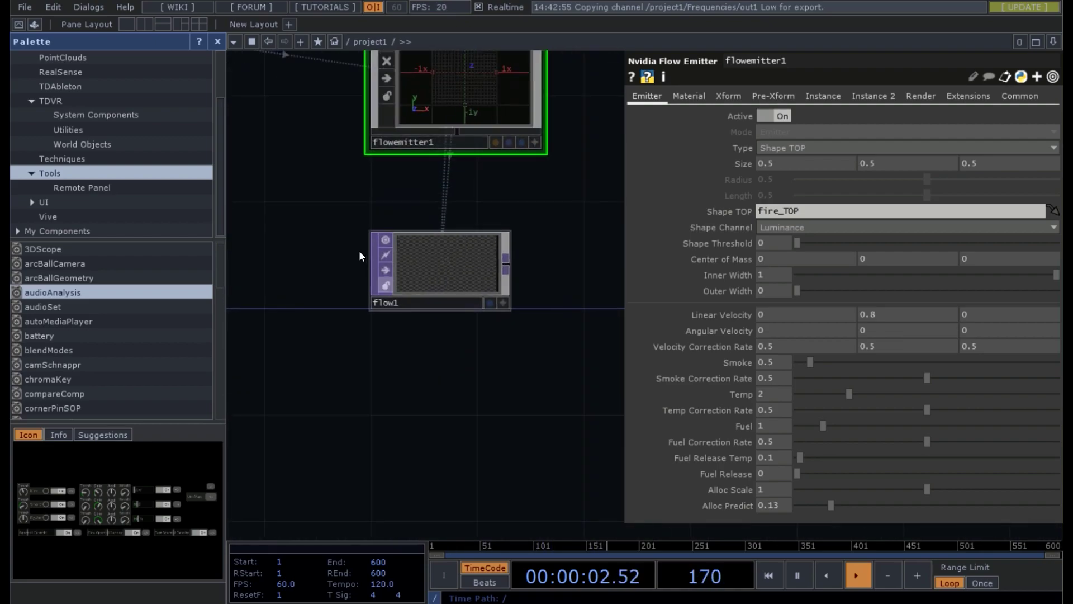
{"action": "left_click_drag", "start_coordinate": [329, 206], "coordinate": [478, 357]}
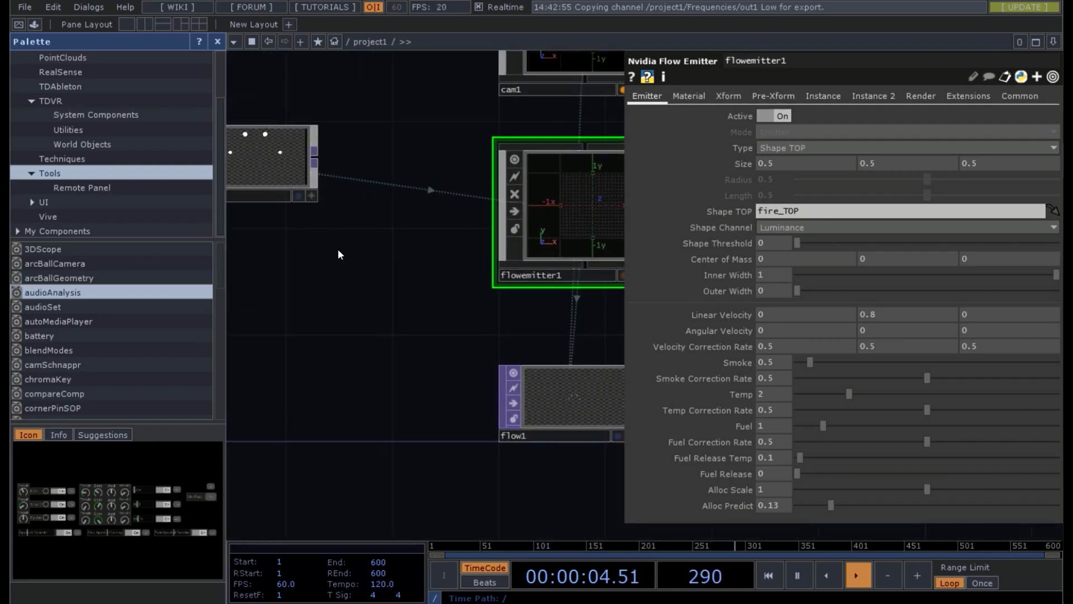
{"action": "left_click_drag", "start_coordinate": [337, 254], "coordinate": [413, 325]}
{"action": "left_click", "coordinate": [374, 266]}
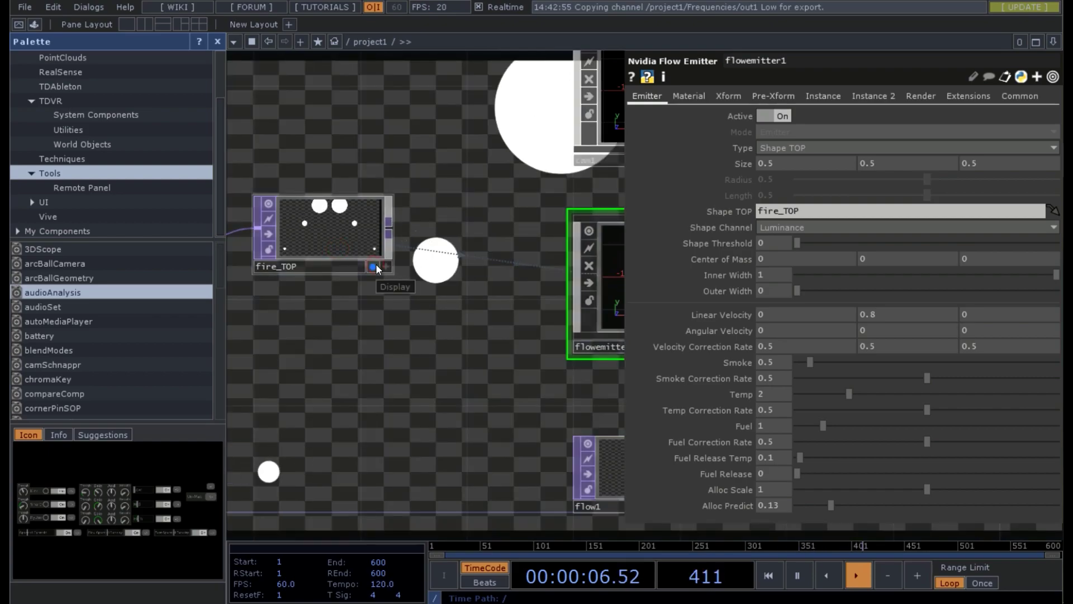
{"action": "left_click", "coordinate": [374, 266]}
{"action": "left_click_drag", "start_coordinate": [448, 394], "coordinate": [293, 269]}
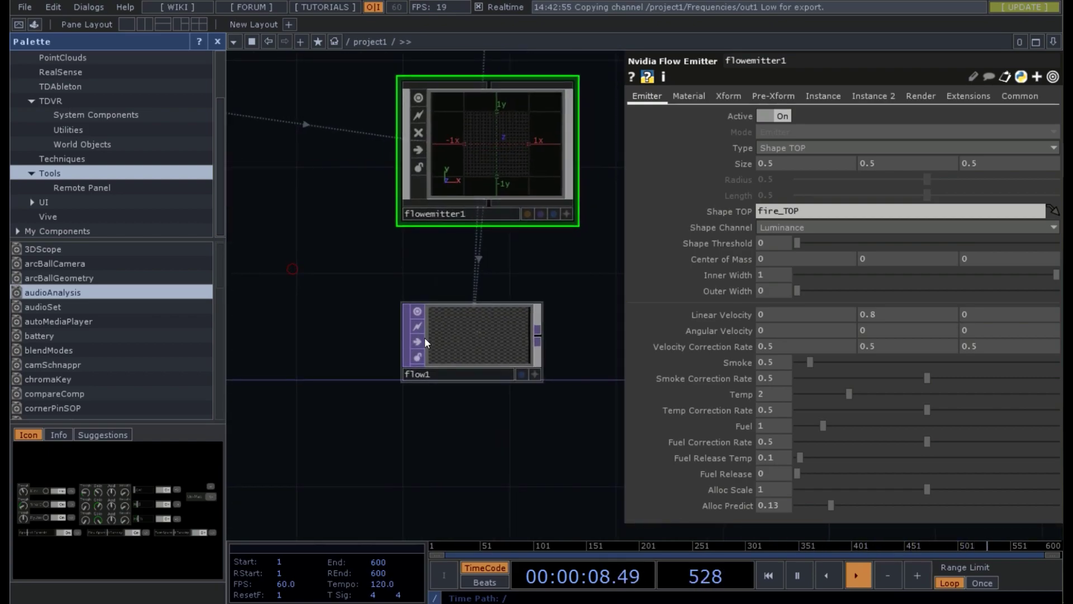
{"action": "scroll", "coordinate": [474, 343], "scroll_direction": "up", "scroll_amount": 3}
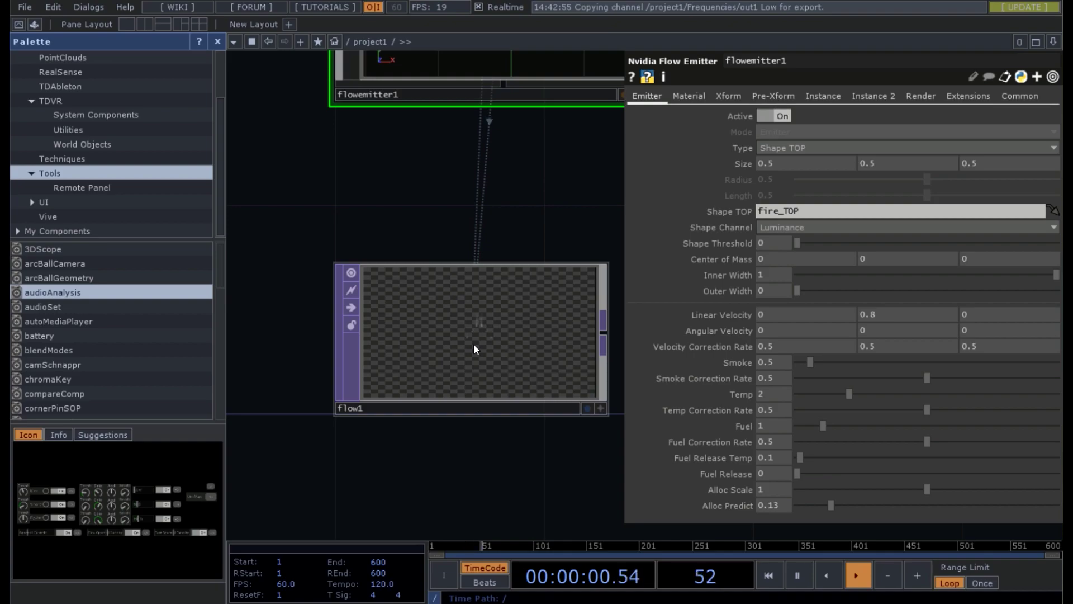
{"action": "scroll", "coordinate": [474, 344], "scroll_direction": "up", "scroll_amount": 5}
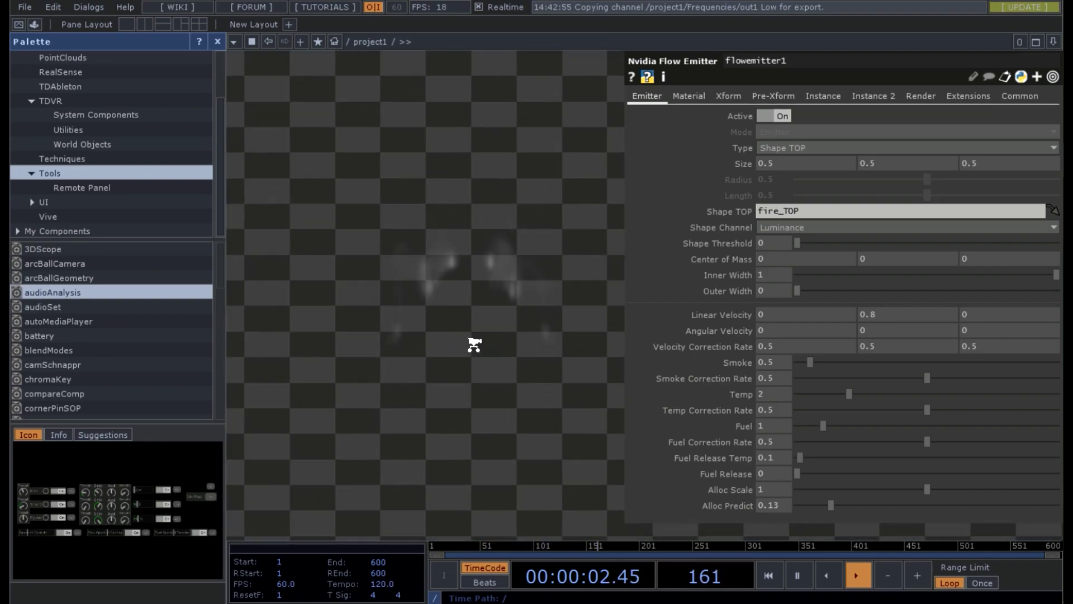
{"action": "scroll", "coordinate": [474, 343], "scroll_direction": "down", "scroll_amount": 5}
{"action": "scroll", "coordinate": [473, 343], "scroll_direction": "up", "scroll_amount": 3}
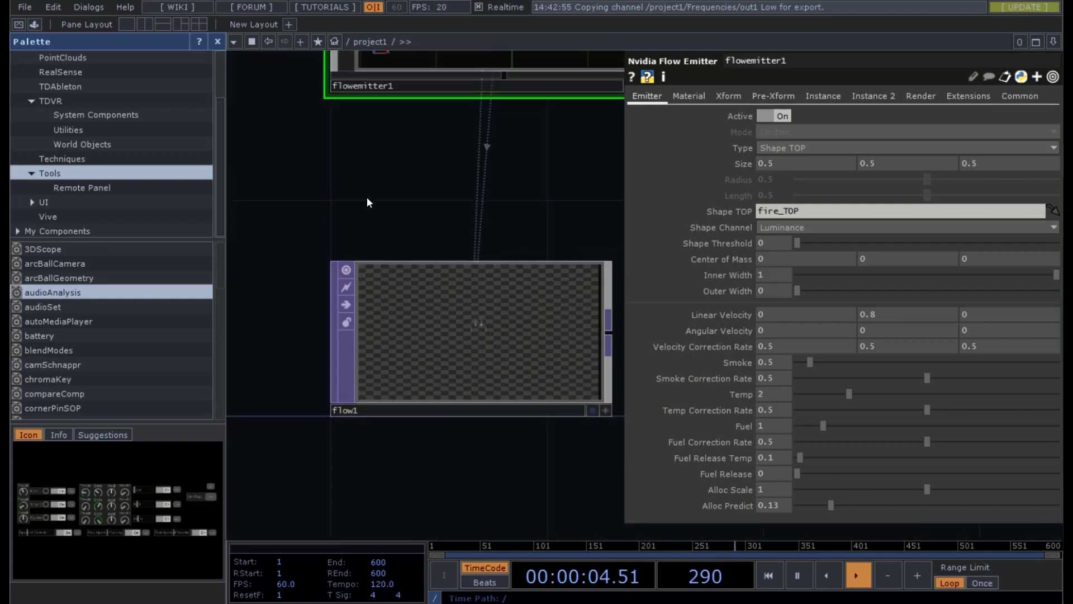
- Set the camera's Z translation to 3
{"action": "left_click_drag", "start_coordinate": [366, 197], "coordinate": [377, 306]}
{"action": "scroll", "coordinate": [377, 307], "scroll_direction": "down", "scroll_amount": 4}
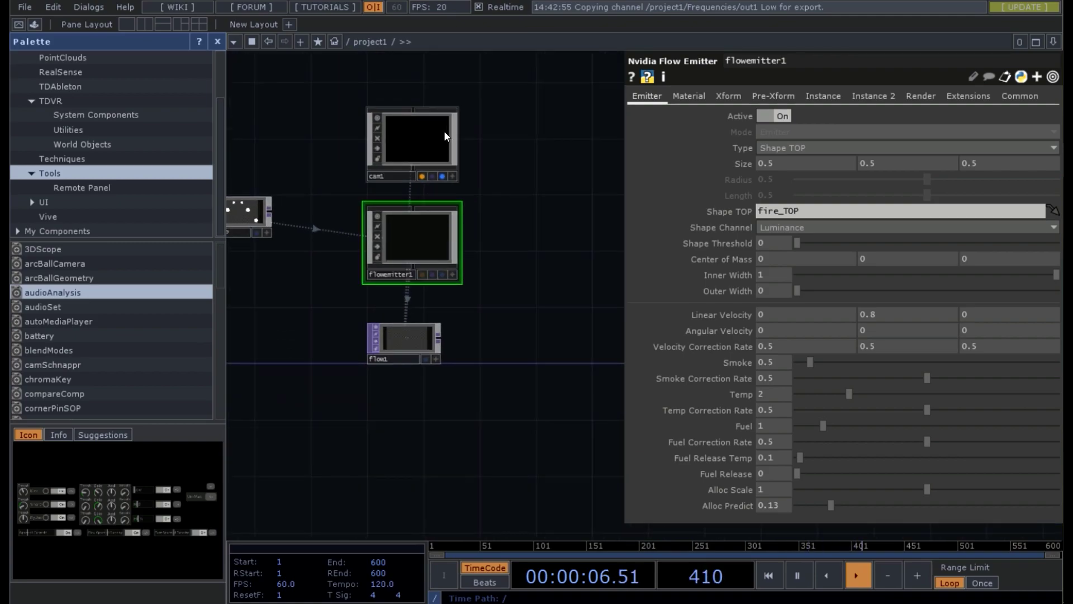
{"action": "left_click", "coordinate": [445, 135]}
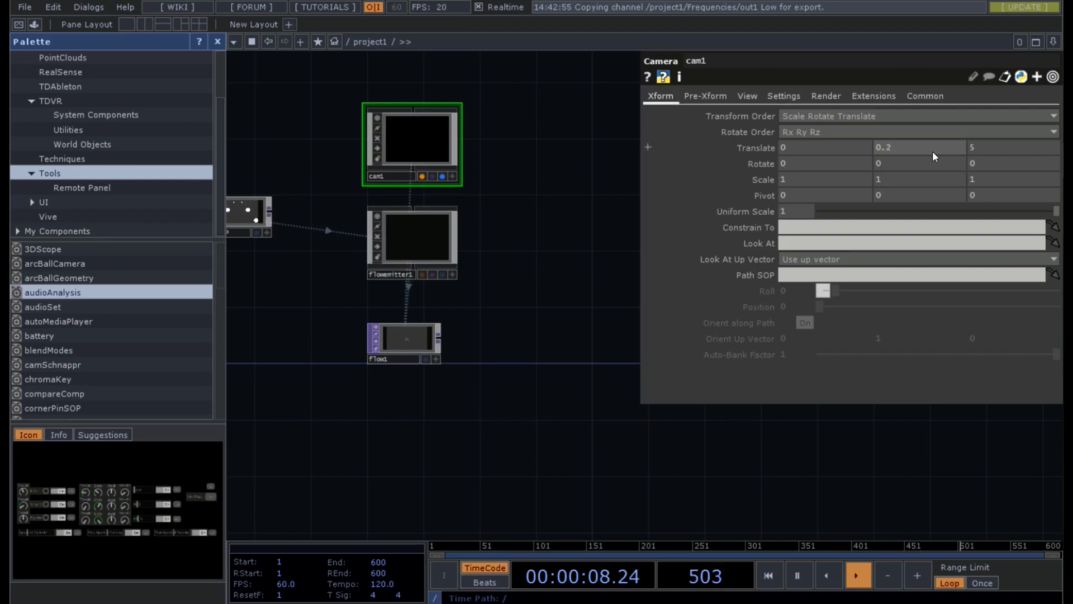
{"action": "left_click", "coordinate": [998, 144]}
{"action": "type", "text": "3"}
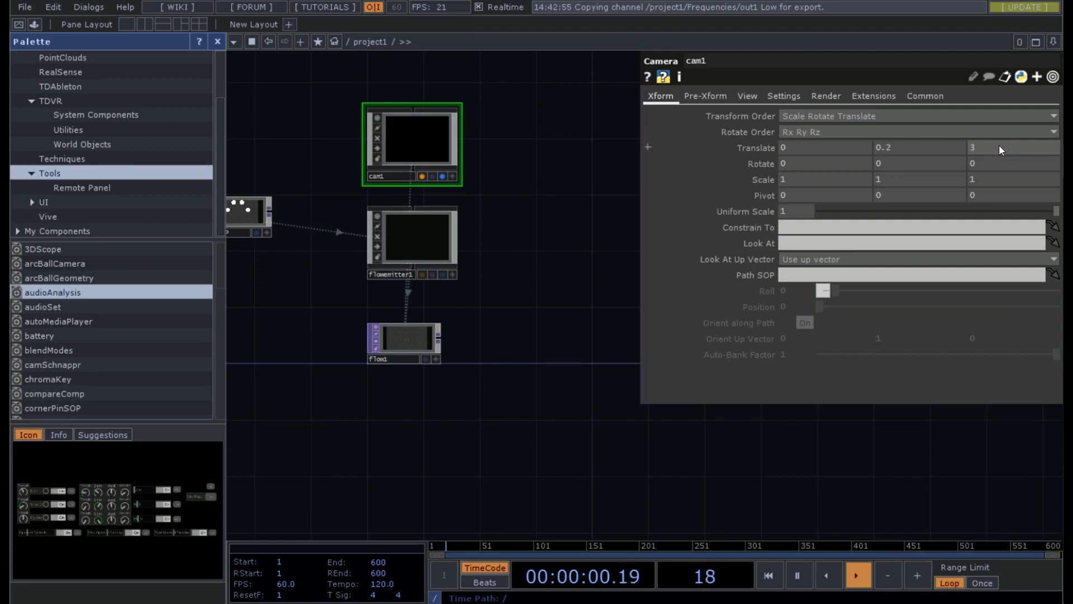
{"action": "key", "text": "Return"}
- Display flow1 as the network background and hide the parameters for an unobstructed view of it
{"action": "left_click", "coordinate": [426, 359]}
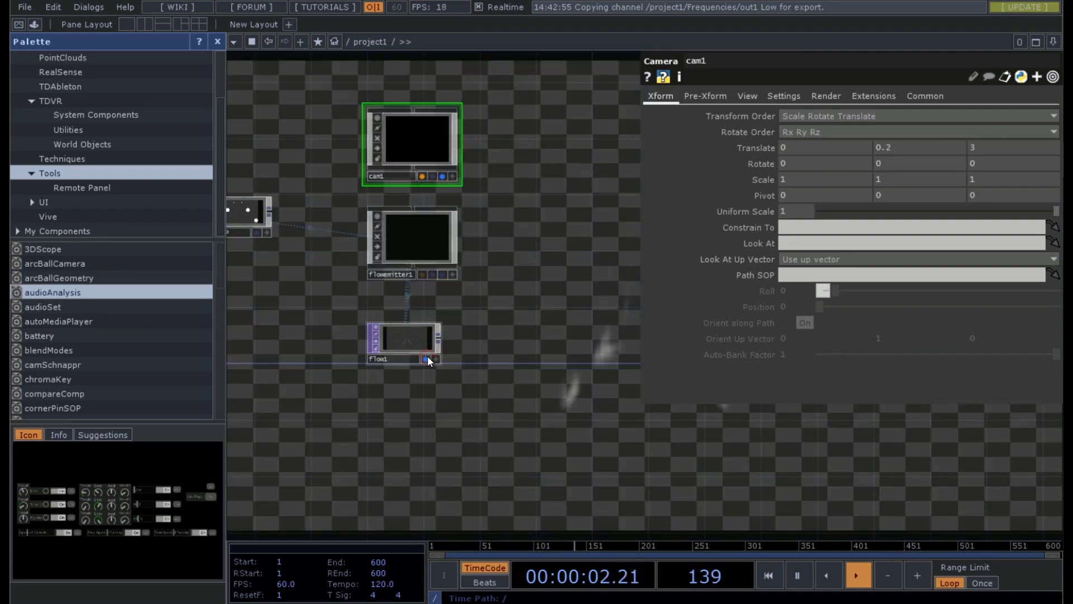
{"action": "left_click_drag", "start_coordinate": [604, 383], "coordinate": [476, 379]}
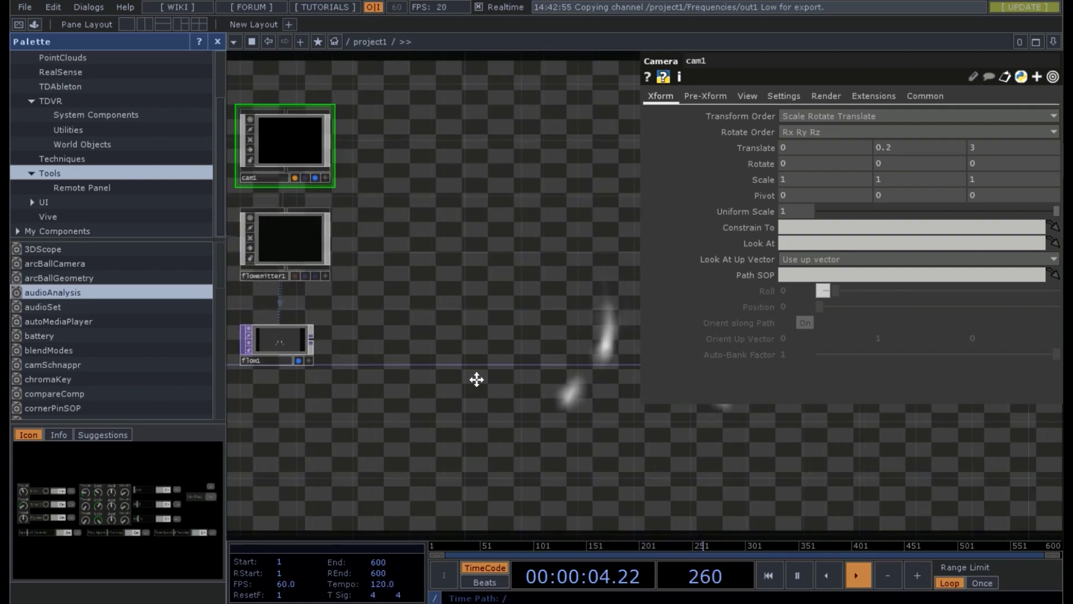
{"action": "key", "text": "p"}
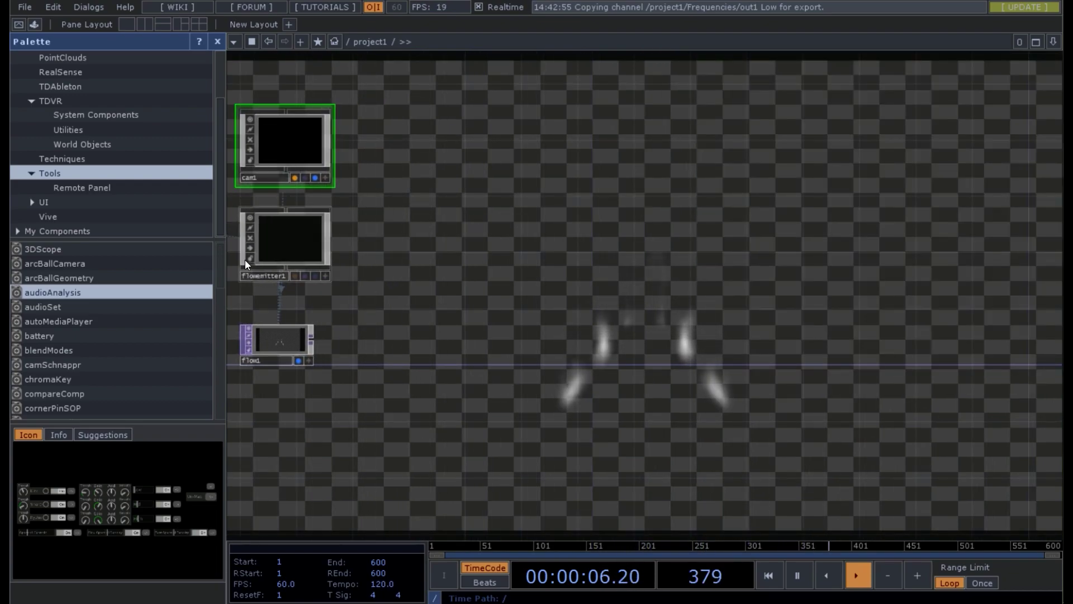
- Close the Palette and open flowemitter1's parameters in a floating window moved clear of the smoke display
{"action": "left_click", "coordinate": [275, 246]}
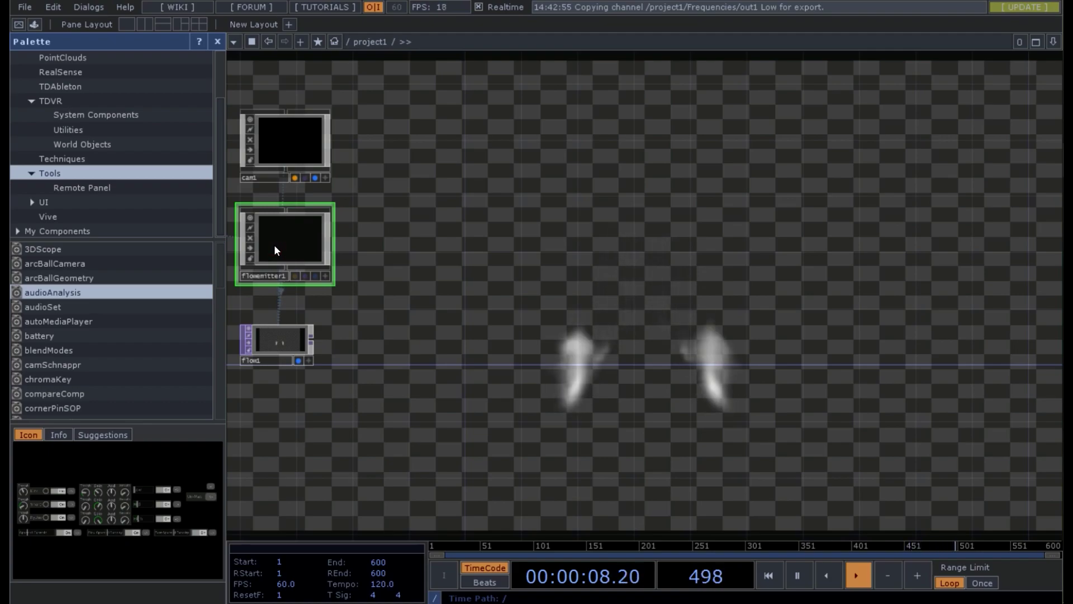
{"action": "left_click", "coordinate": [217, 42]}
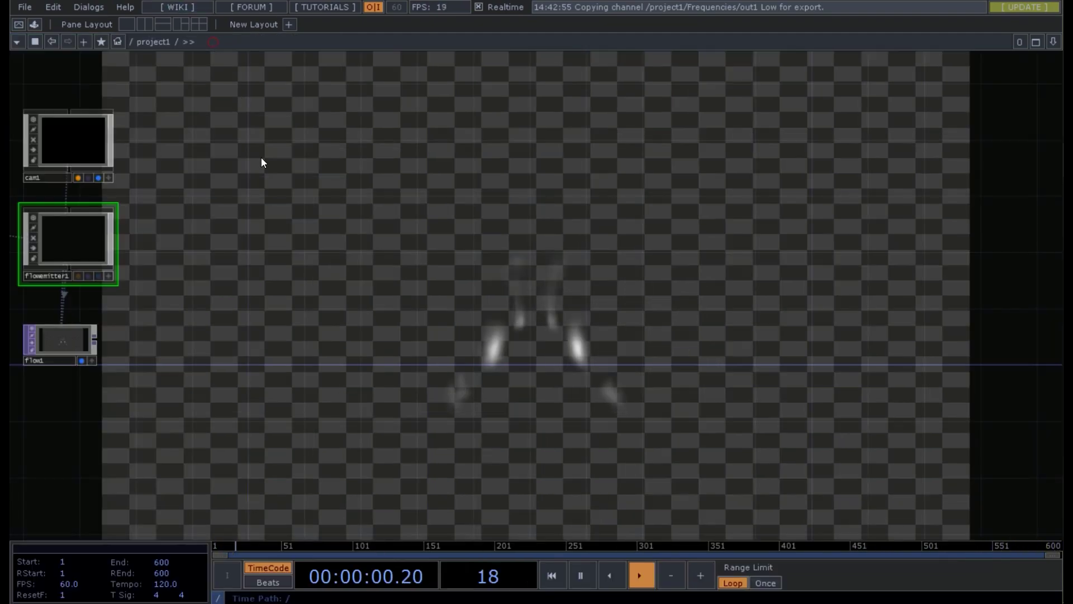
{"action": "right_click", "coordinate": [411, 216]}
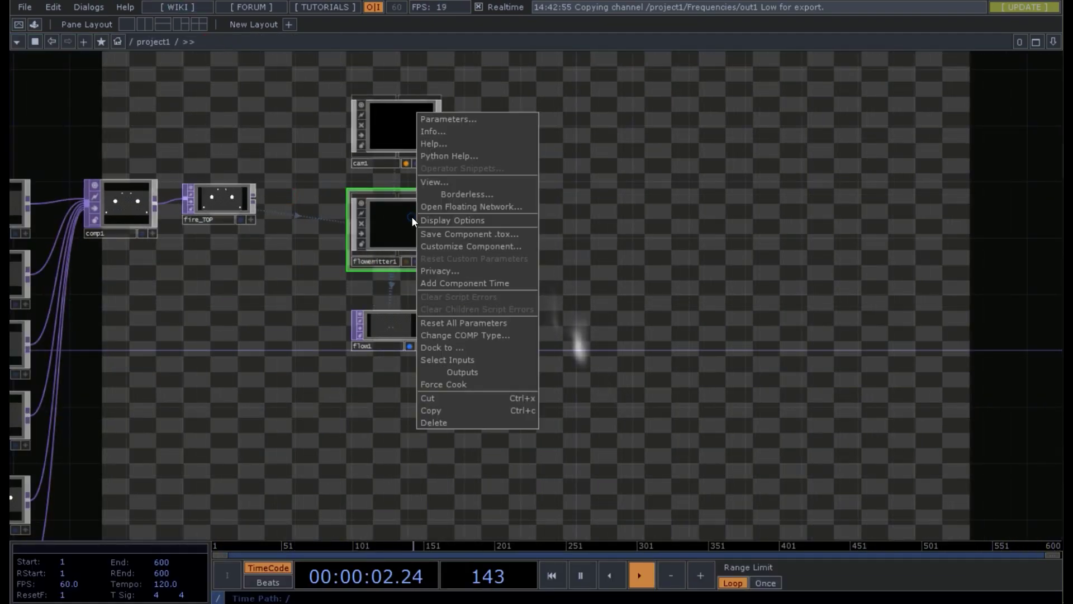
{"action": "left_click", "coordinate": [451, 118]}
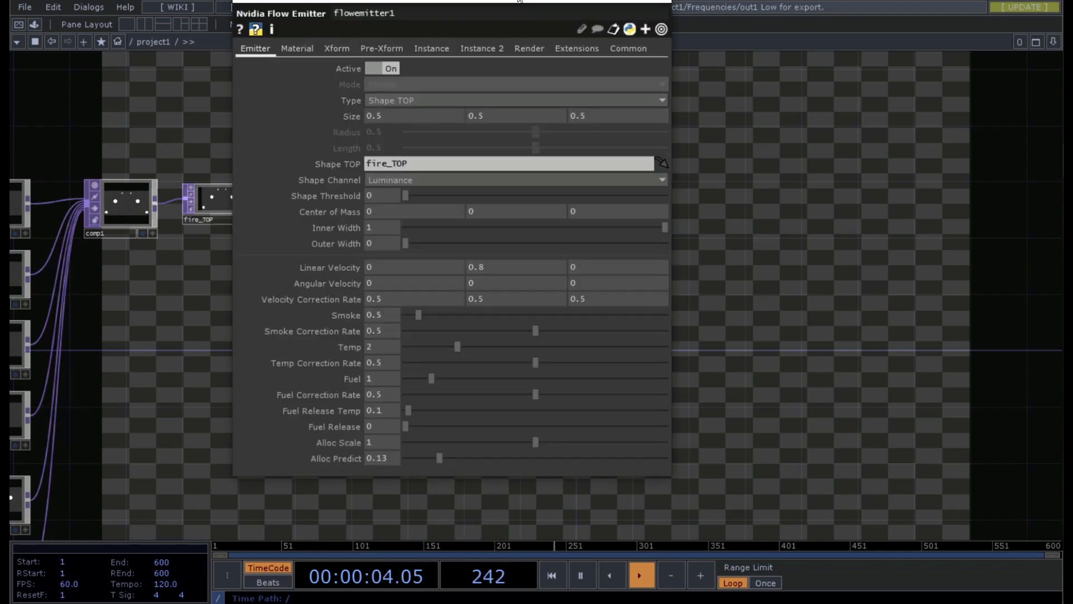
{"action": "left_click_drag", "start_coordinate": [511, 1], "coordinate": [268, 68]}
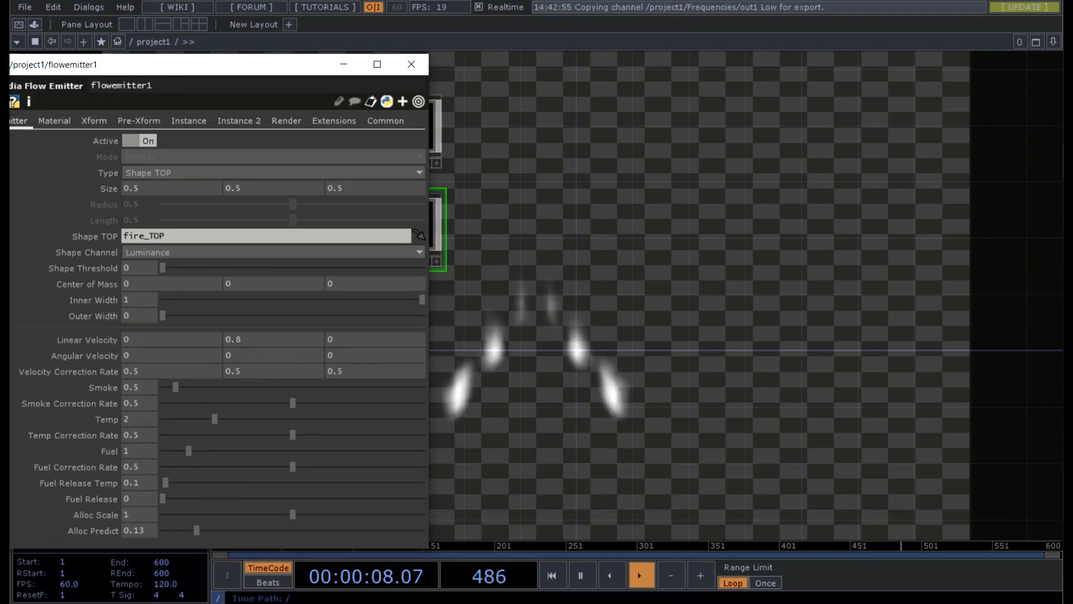
- Set the flow emitter's Size to 2 in X and 1 in Y
{"action": "left_click", "coordinate": [150, 189]}
{"action": "type", "text": "2"}
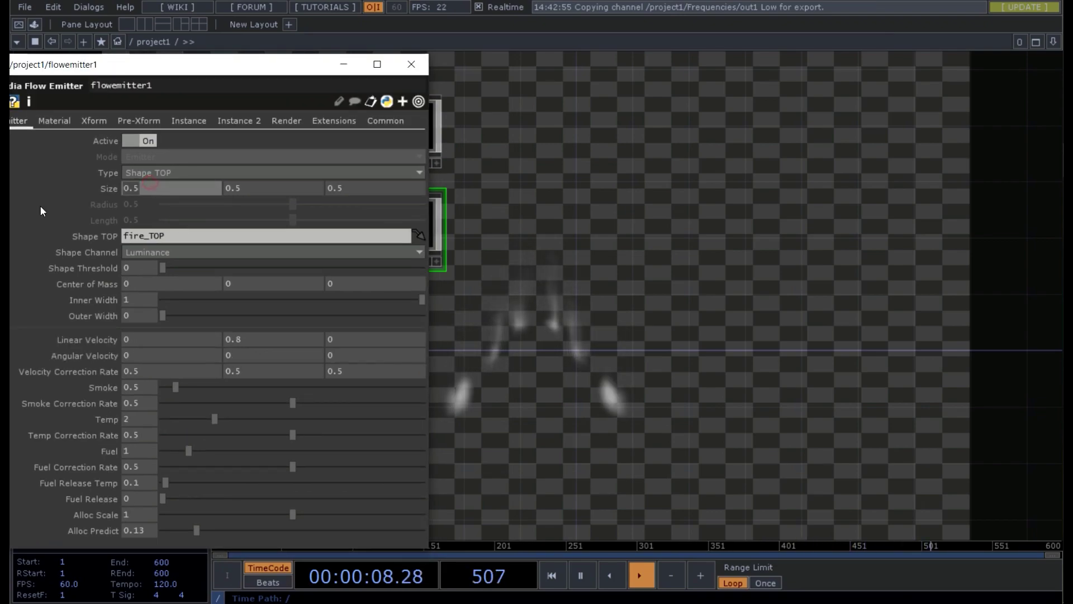
{"action": "left_click", "coordinate": [260, 188]}
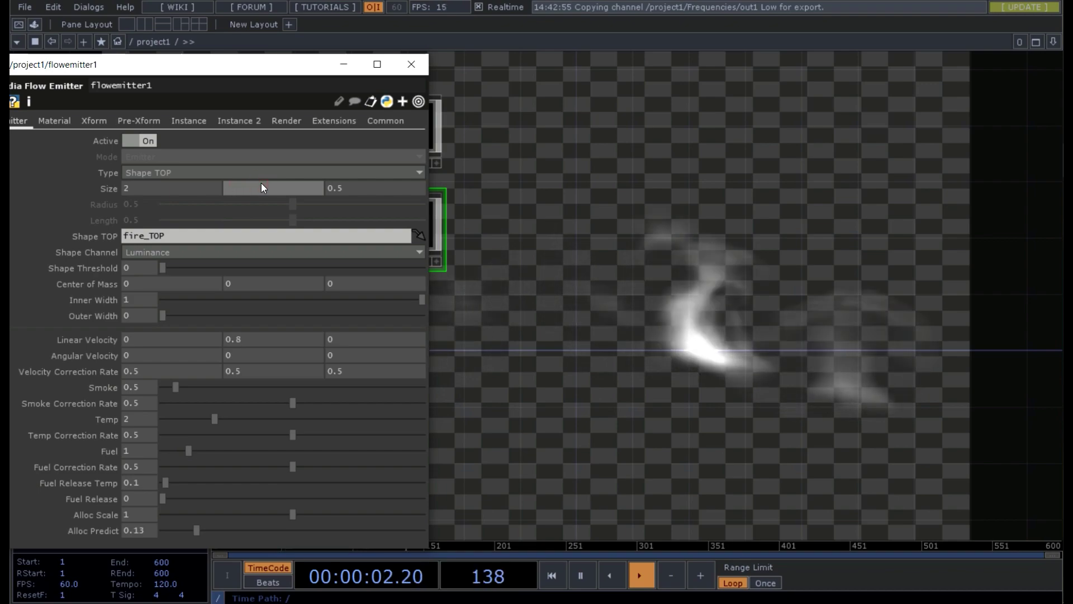
{"action": "type", "text": "1"}
{"action": "key", "text": "Return"}
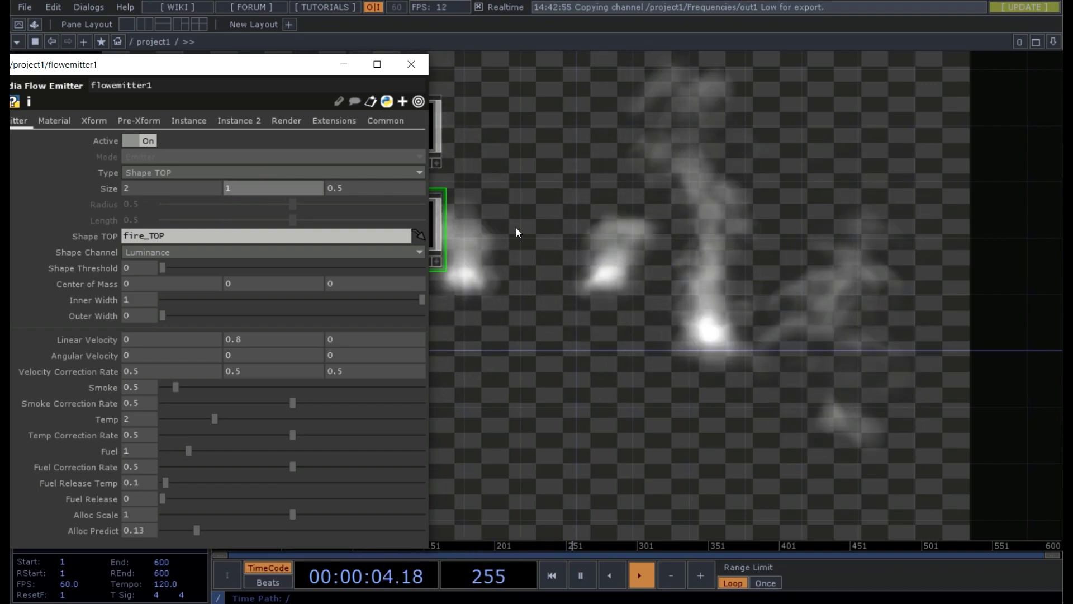
- Set the flow emitter's Smoke to 0.3 and close its floating parameter window
{"action": "left_click_drag", "start_coordinate": [252, 61], "coordinate": [246, 40]}
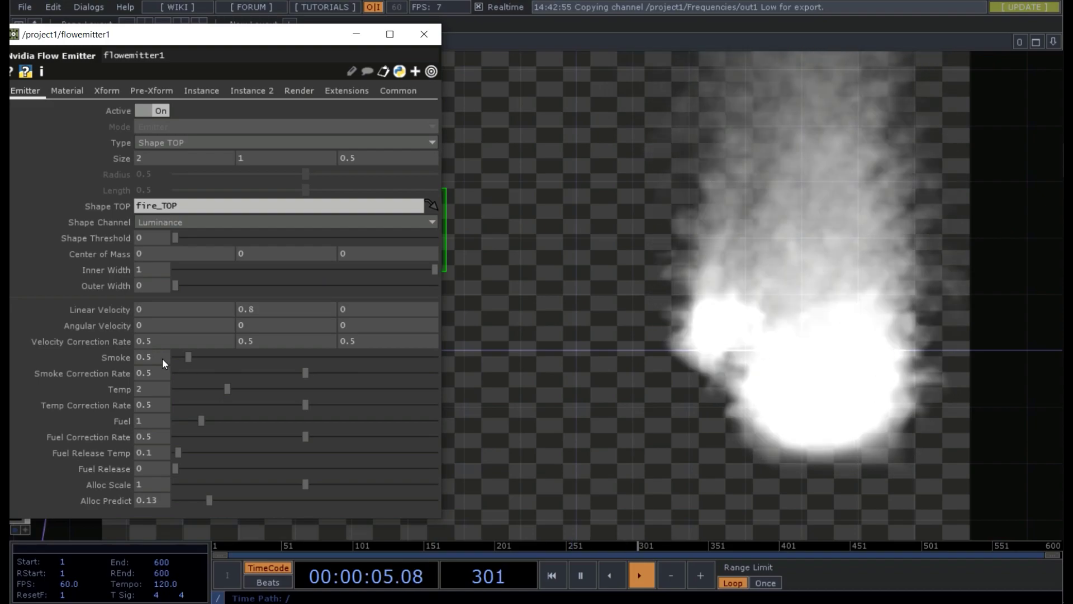
{"action": "left_click", "coordinate": [161, 356]}
{"action": "key", "text": "BackSpace"}
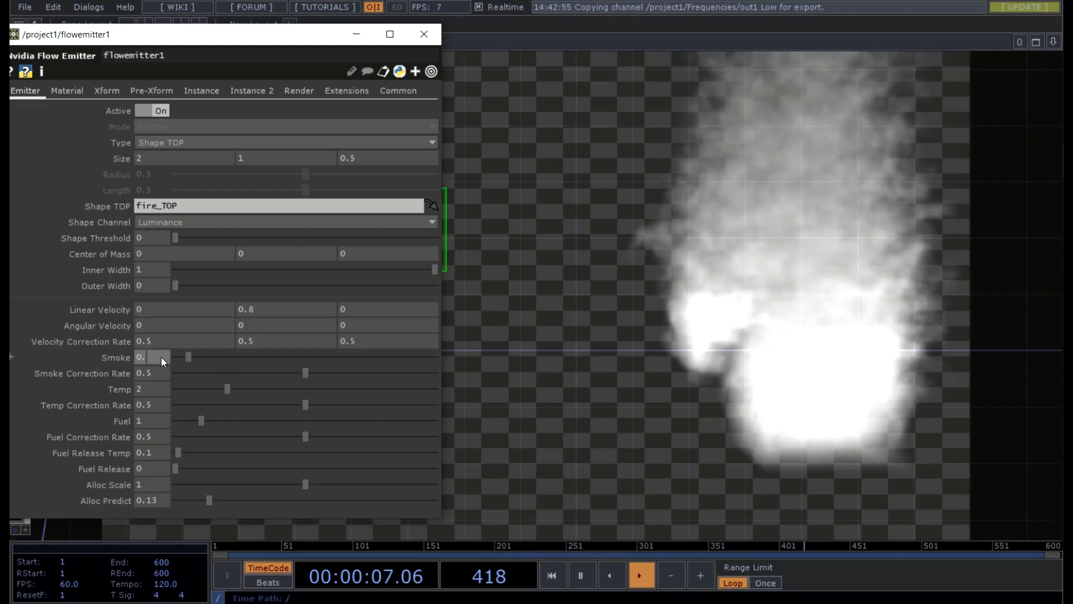
{"action": "type", "text": "3"}
{"action": "key", "text": "Return"}
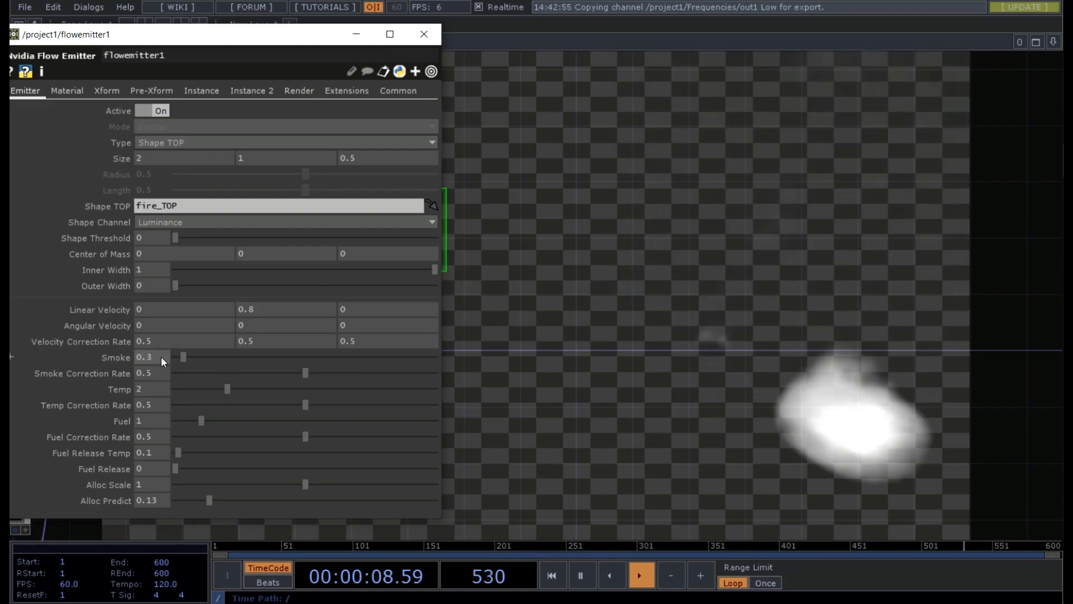
{"action": "left_click", "coordinate": [424, 34]}
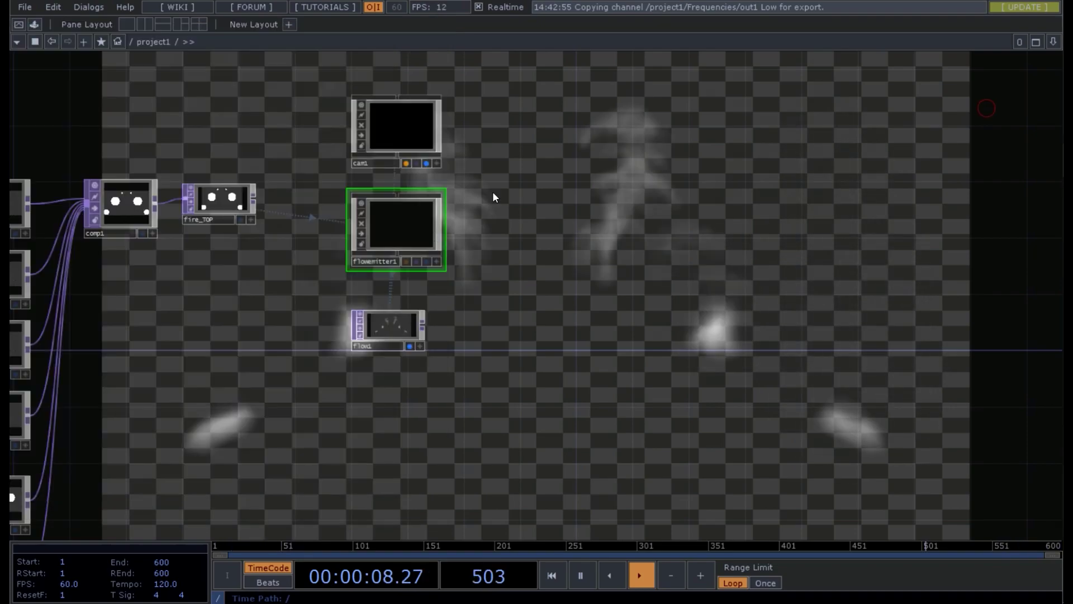
- Set flow1's Y Gravity to -0.5 and hide its parameters
{"action": "left_click", "coordinate": [385, 335]}
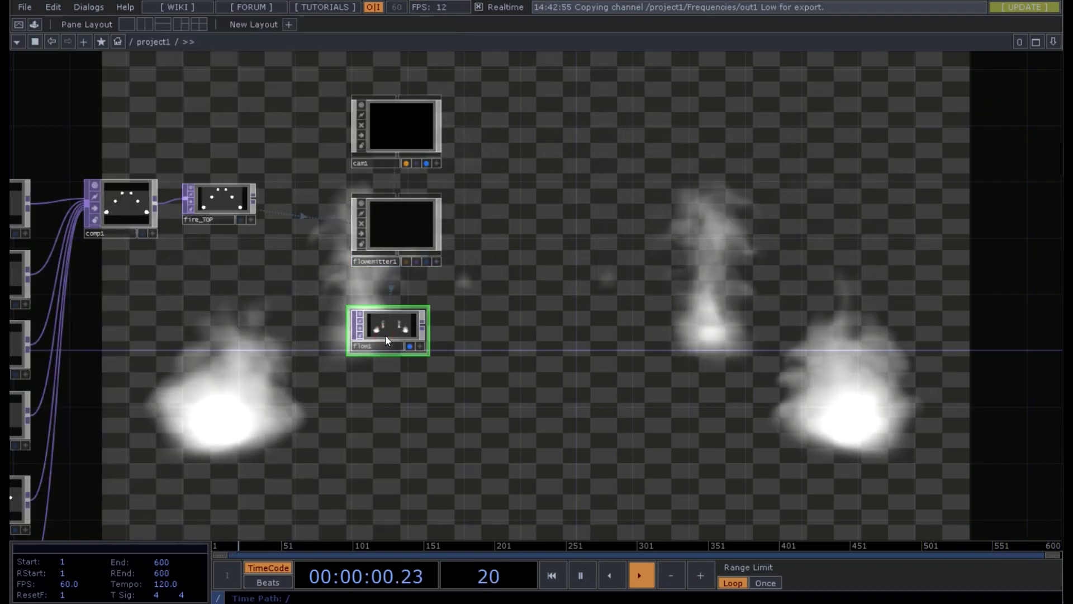
{"action": "key", "text": "p"}
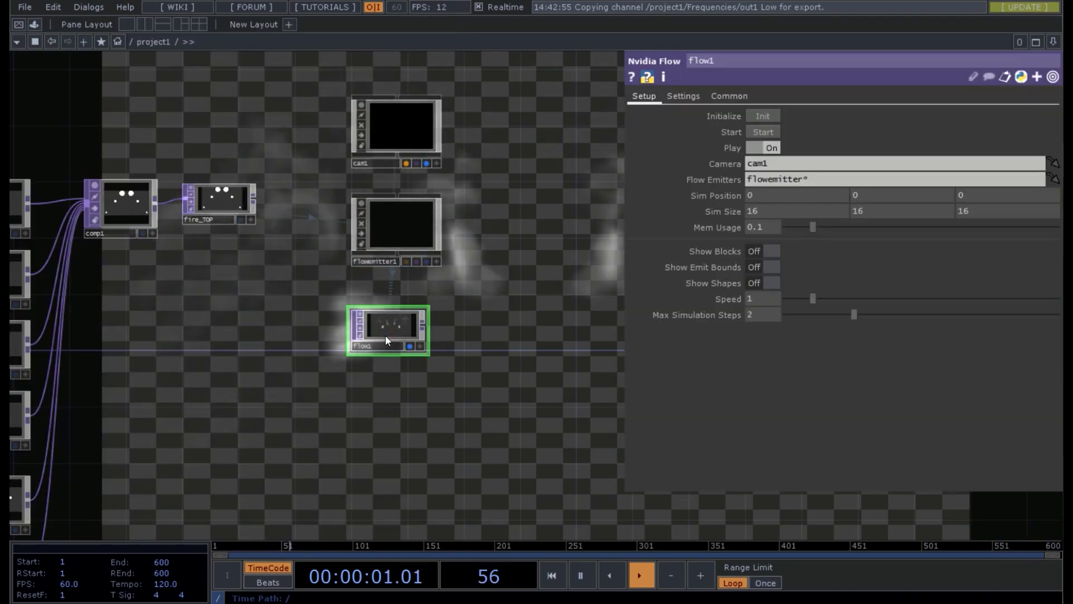
{"action": "left_click", "coordinate": [694, 95]}
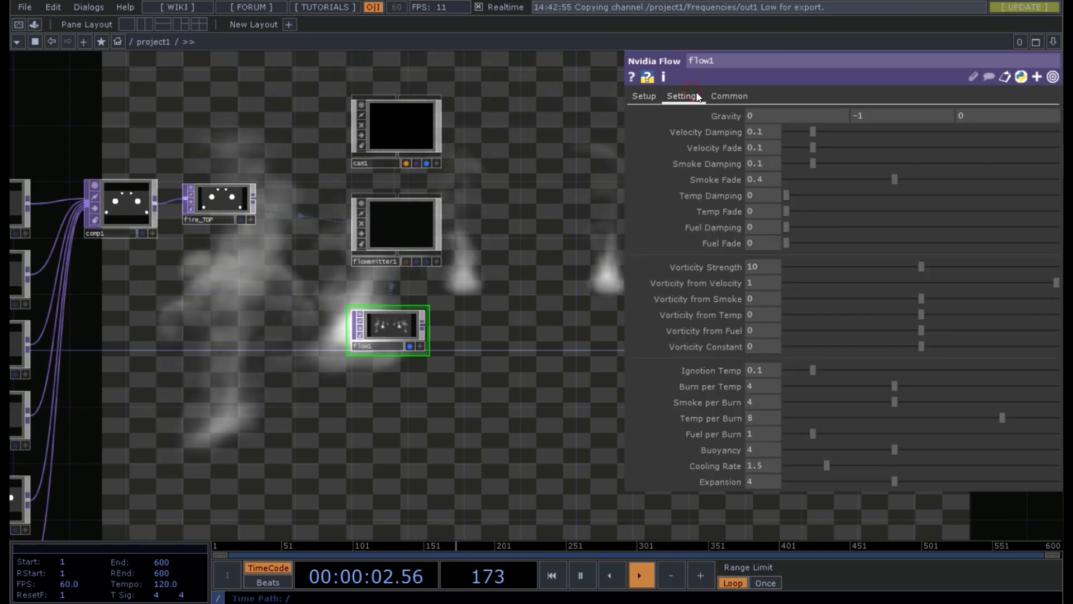
{"action": "left_click", "coordinate": [873, 115]}
{"action": "type", "text": "-"}
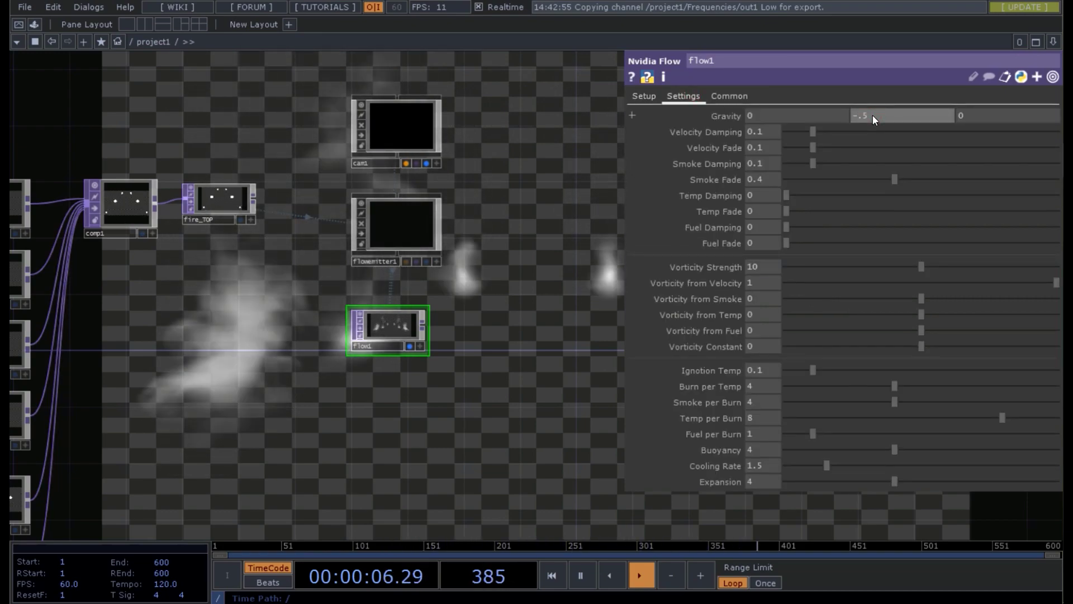
{"action": "type", "text": ".5"}
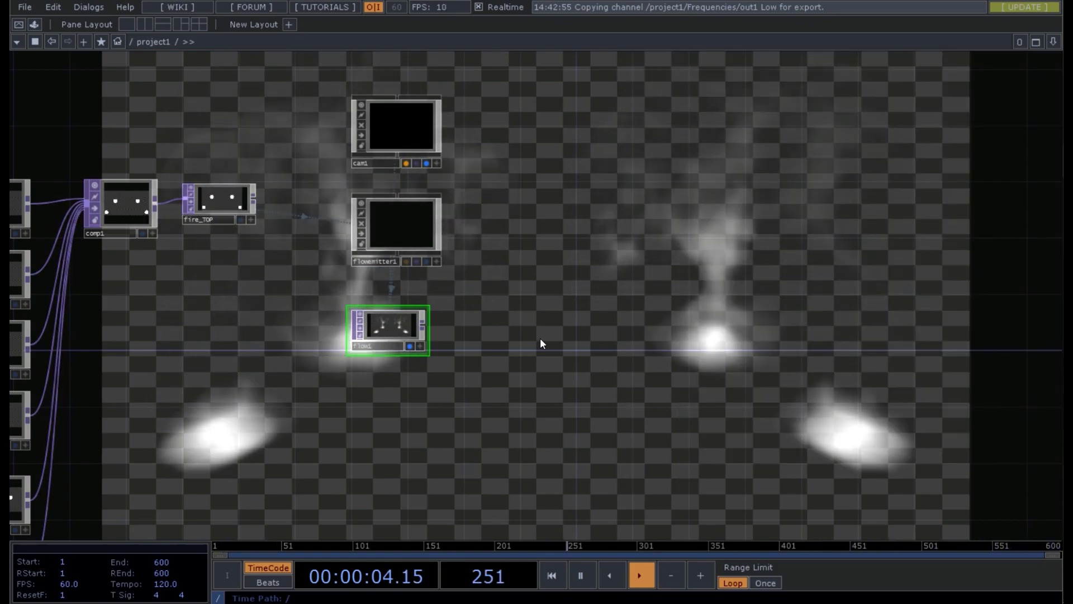
- Add a Ramp TOP beside flow1 and connect its output to a new TOP to CHOP
{"action": "key", "text": "Tab"}
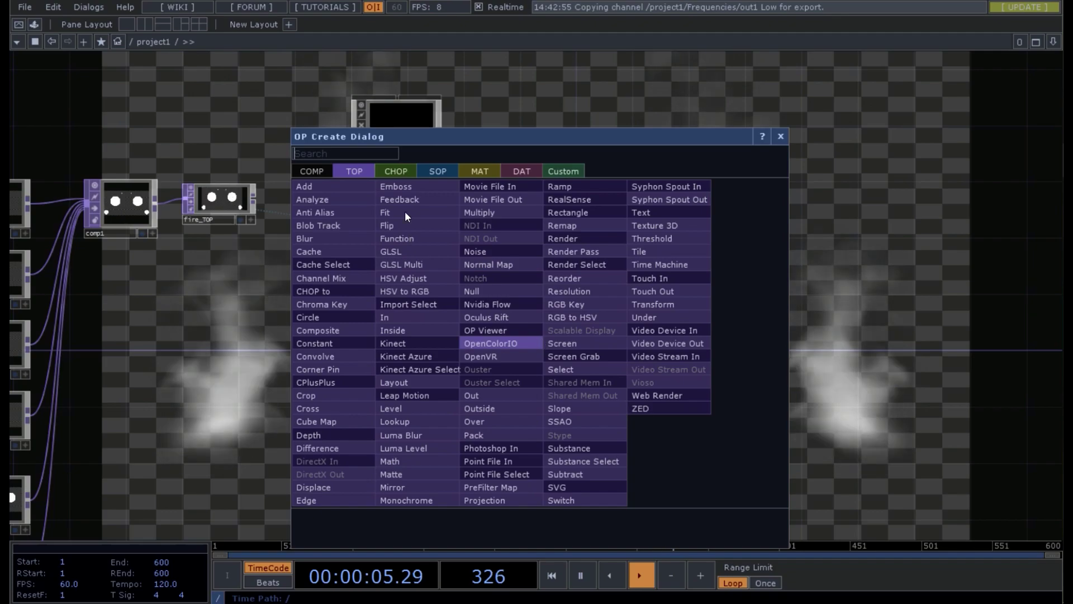
{"action": "left_click", "coordinate": [559, 186]}
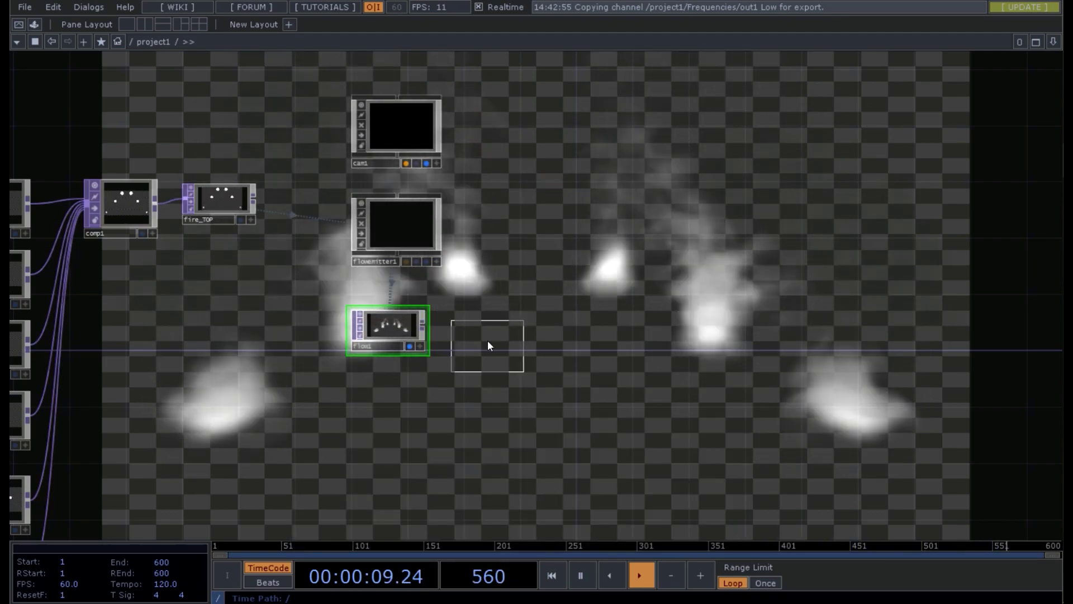
{"action": "left_click", "coordinate": [485, 332]}
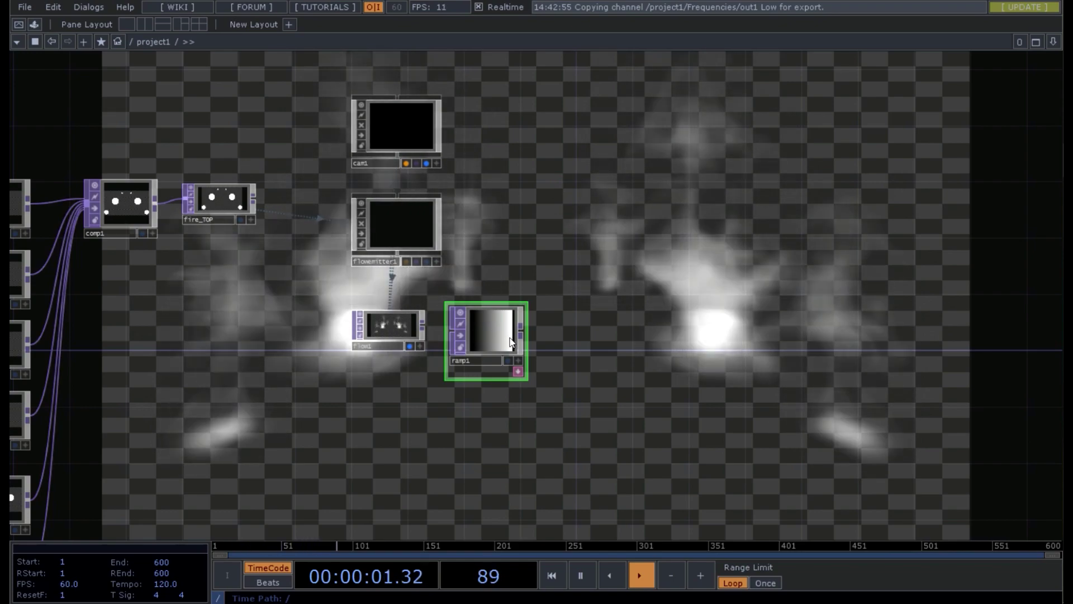
{"action": "right_click", "coordinate": [522, 334]}
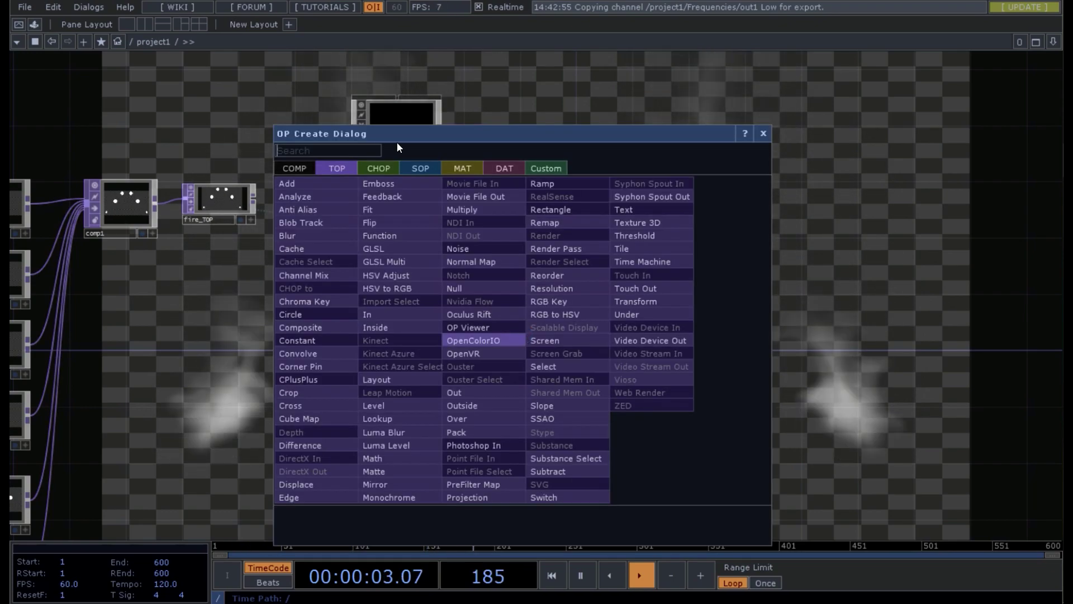
{"action": "left_click", "coordinate": [374, 169]}
{"action": "left_click", "coordinate": [333, 196]}
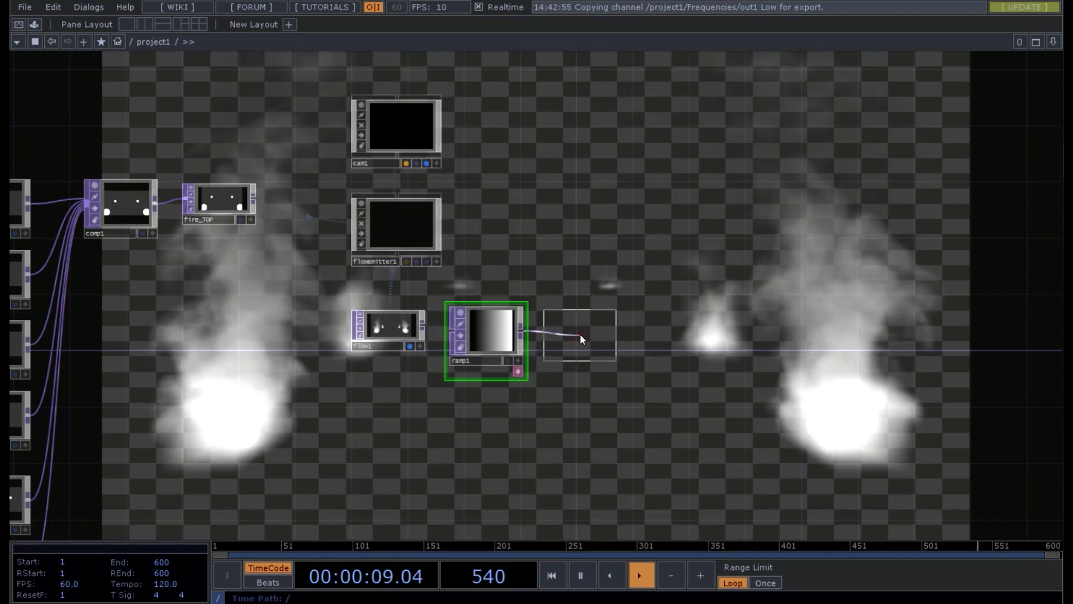
{"action": "left_click", "coordinate": [579, 334]}
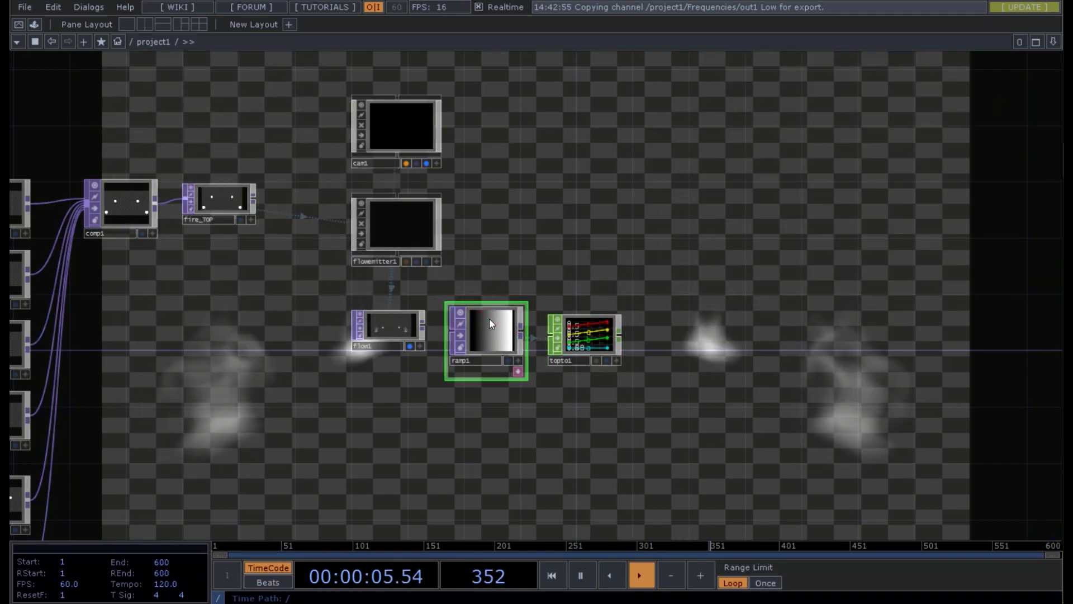
- Add a color key to ramp1 just before the white end of the gradient
{"action": "key", "text": "p"}
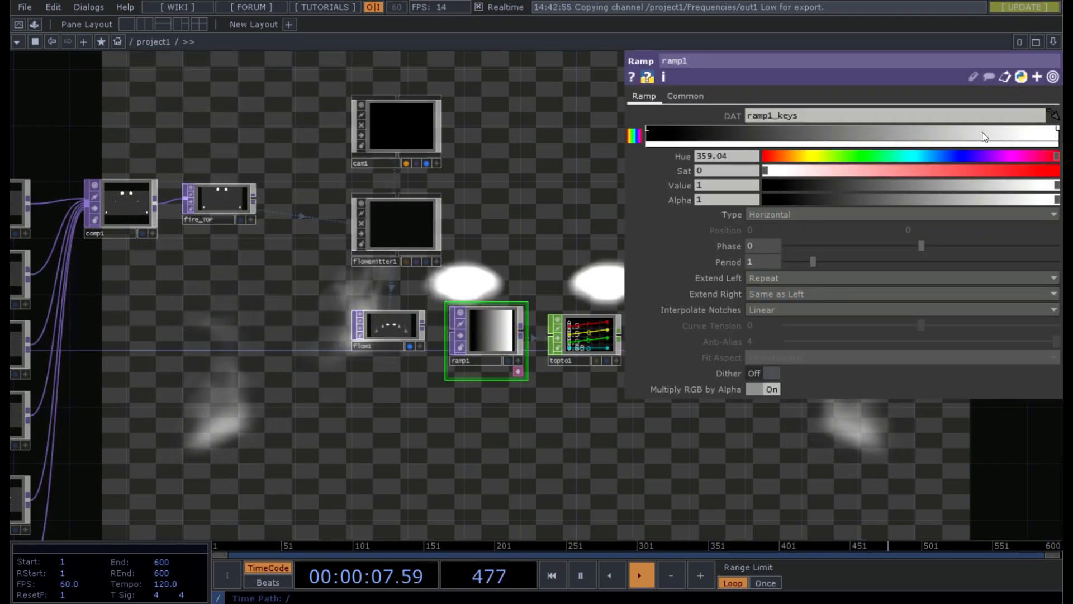
{"action": "left_click_drag", "start_coordinate": [984, 129], "coordinate": [1049, 142]}
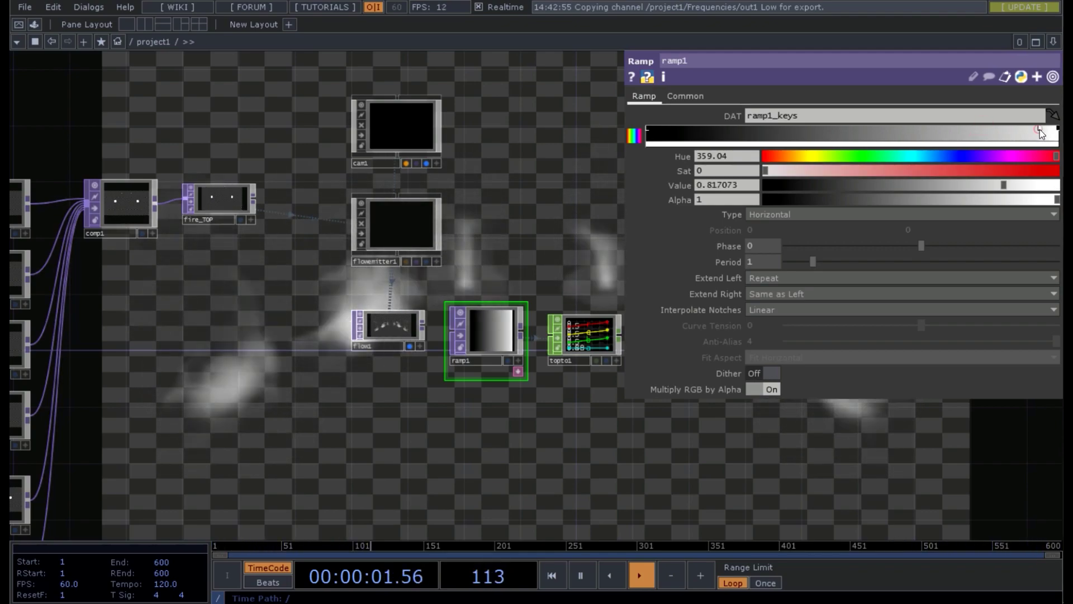
{"action": "left_click_drag", "start_coordinate": [1046, 131], "coordinate": [1052, 130]}
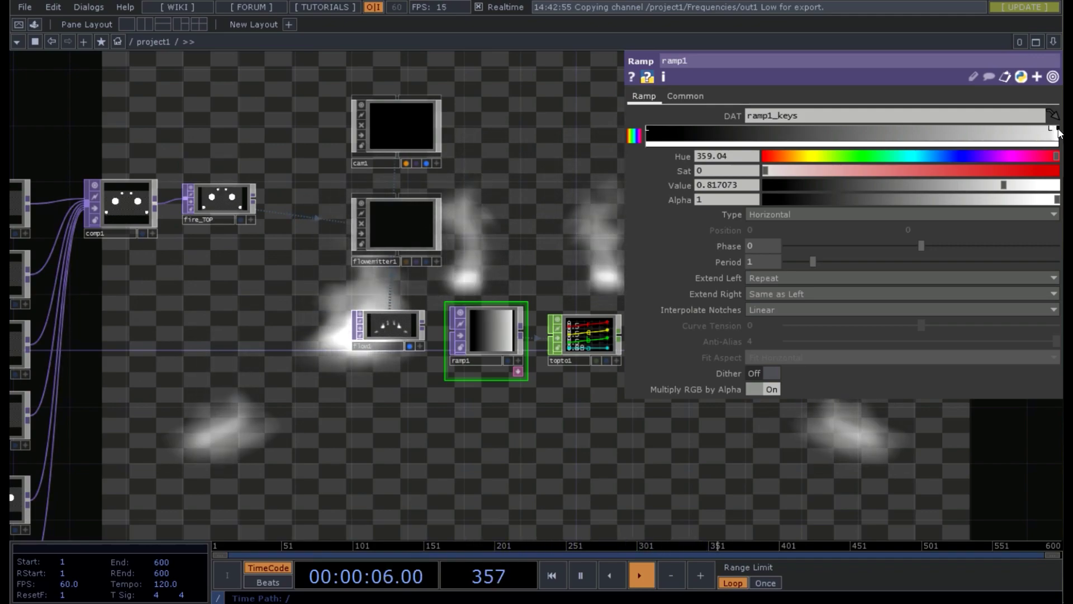
- Color the ramp's end key light blue with Hue 195, Sat 0.28 and Value 0.8
{"action": "left_click", "coordinate": [1055, 131]}
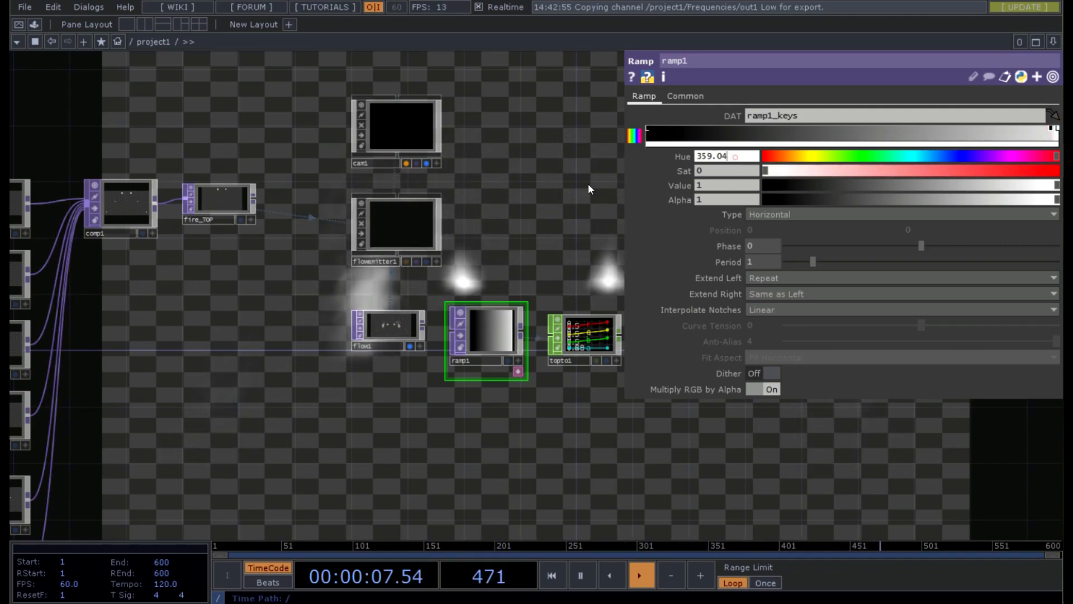
{"action": "type", "text": "195"}
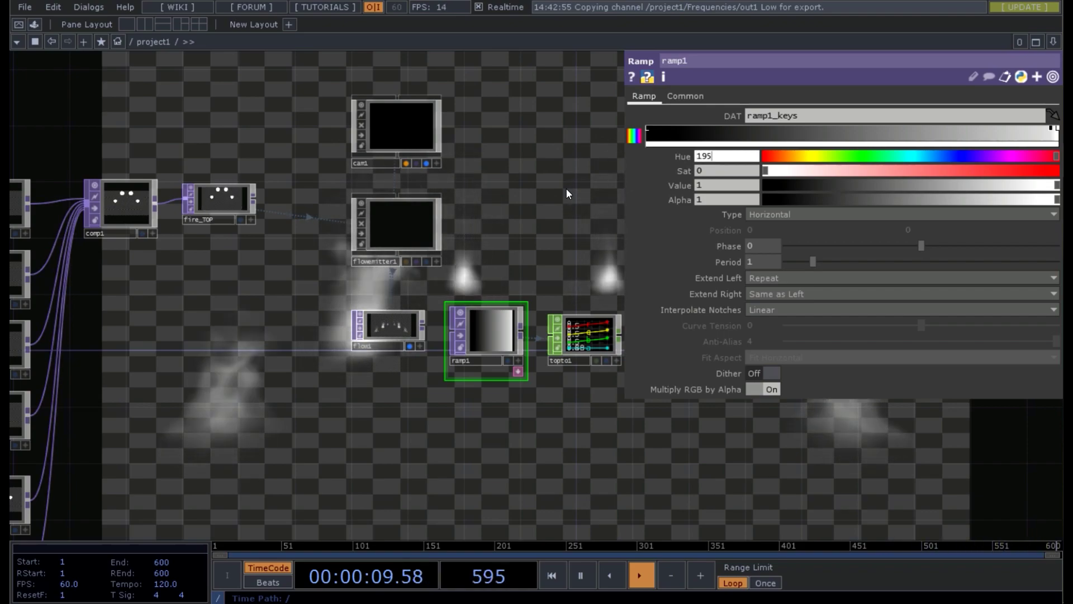
{"action": "left_click", "coordinate": [711, 172]}
{"action": "type", "text": ".8"}
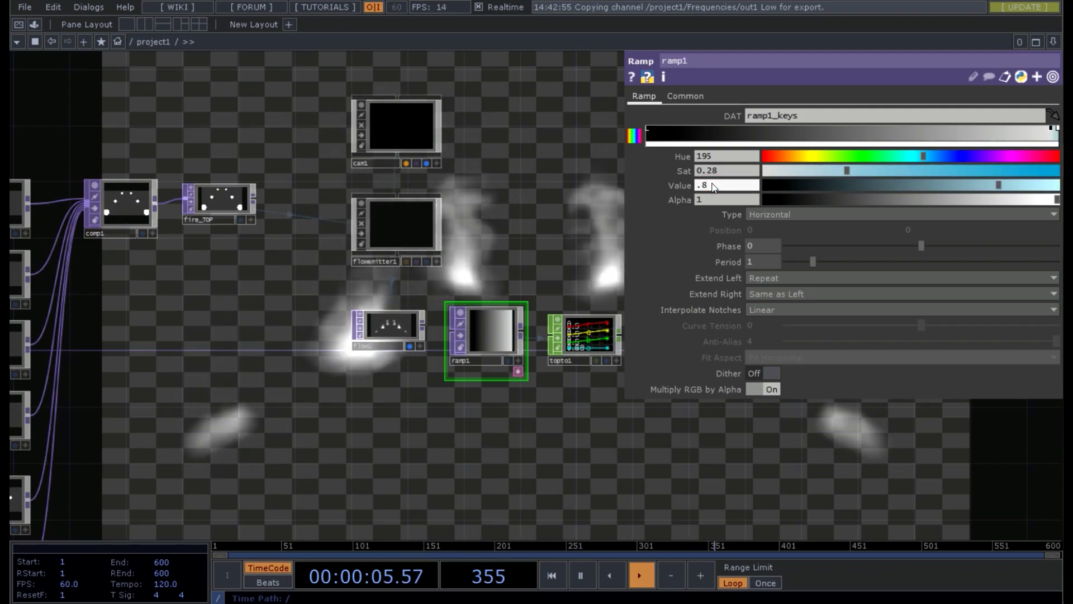
- Set the key just before the ramp's end to Hue 60 and Sat 0.9
{"action": "left_click", "coordinate": [1055, 131]}
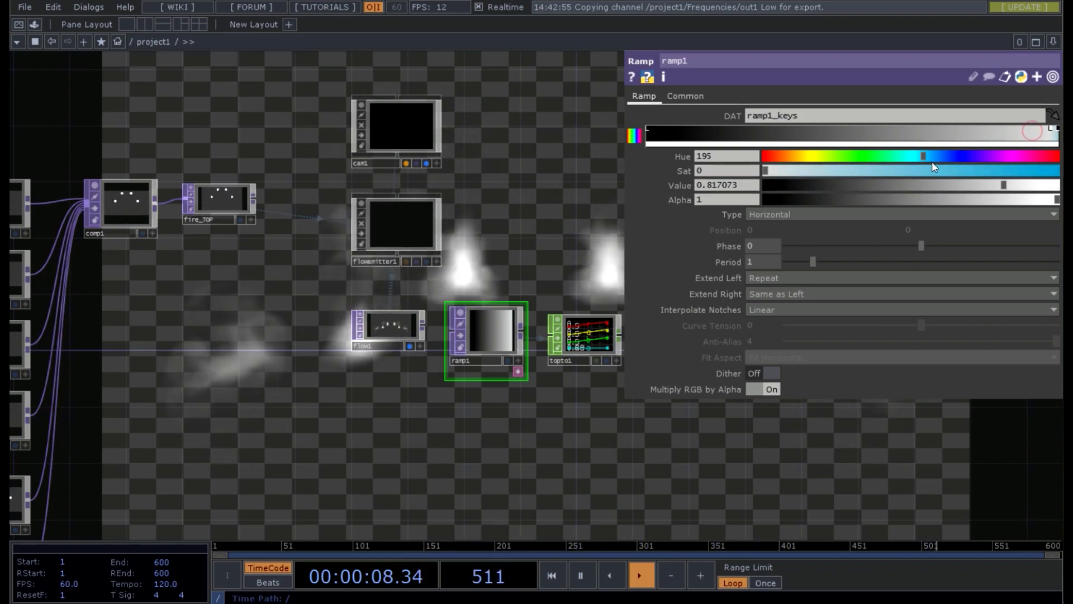
{"action": "key", "text": "BackSpace"}
{"action": "key", "text": "BackSpace"}
{"action": "key", "text": "BackSpace"}
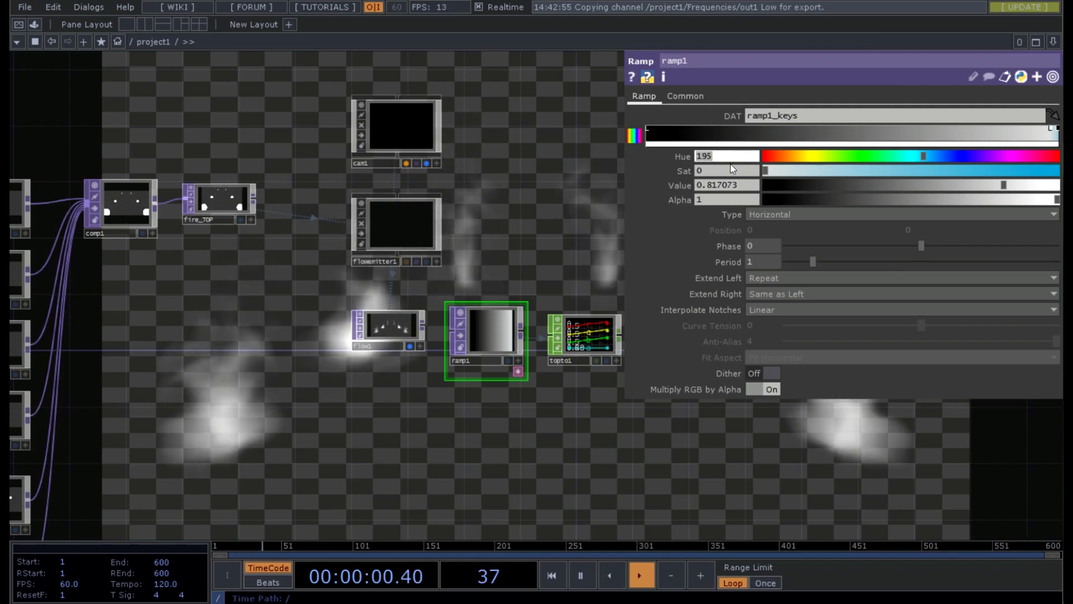
{"action": "type", "text": "60"}
{"action": "left_click", "coordinate": [730, 171]}
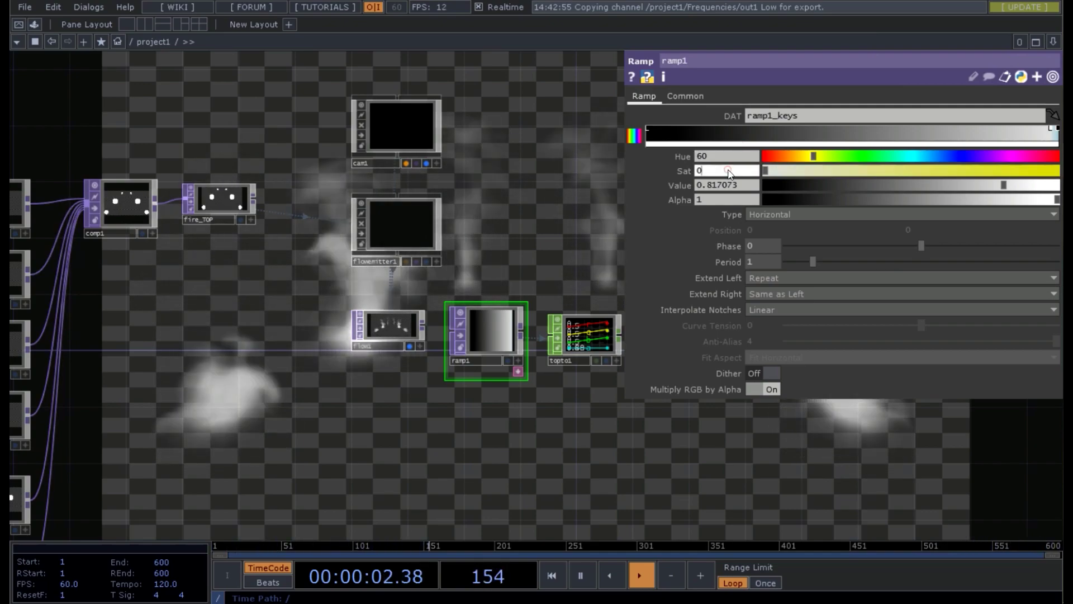
{"action": "type", "text": "."}
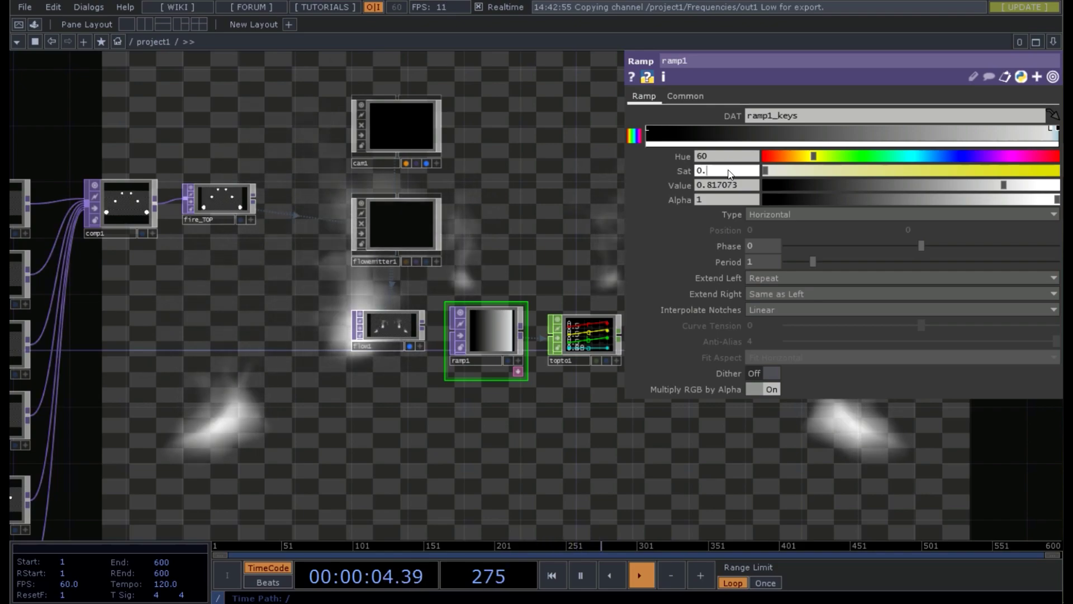
{"action": "type", "text": "9"}
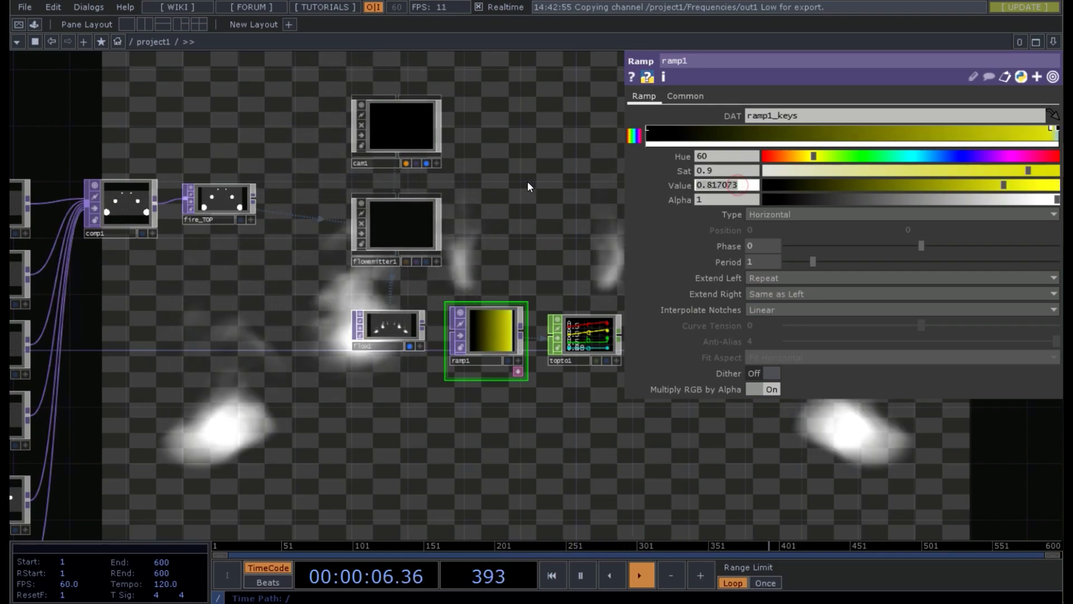
- Set the same yellow key's Value to 1 and Alpha to 0.95
{"action": "type", "text": "1"}
{"action": "left_click", "coordinate": [709, 201]}
{"action": "key", "text": "BackSpace"}
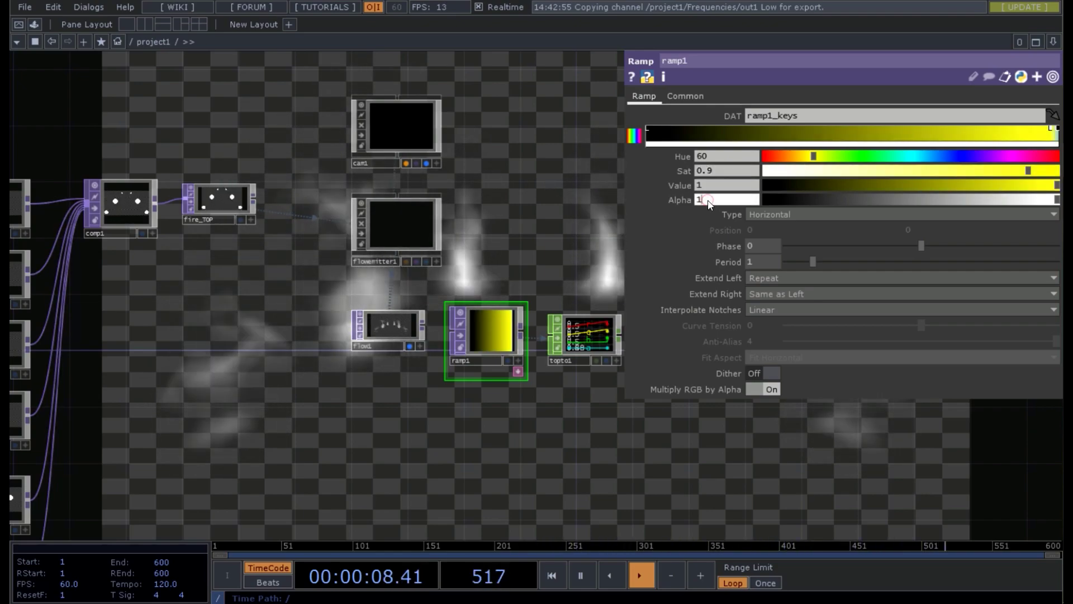
{"action": "type", "text": ".95"}
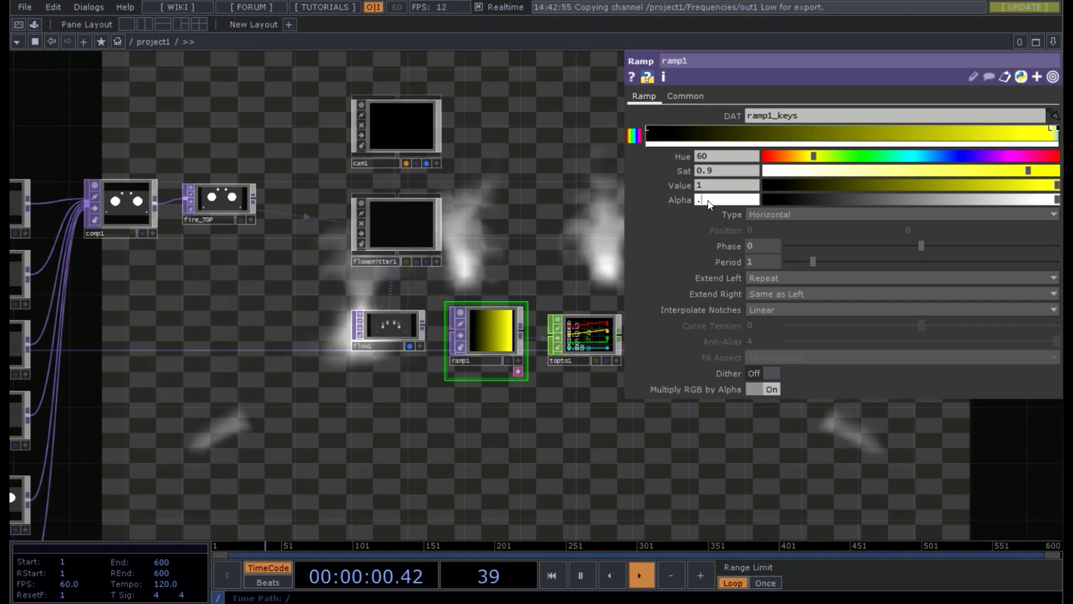
{"action": "key", "text": "Return"}
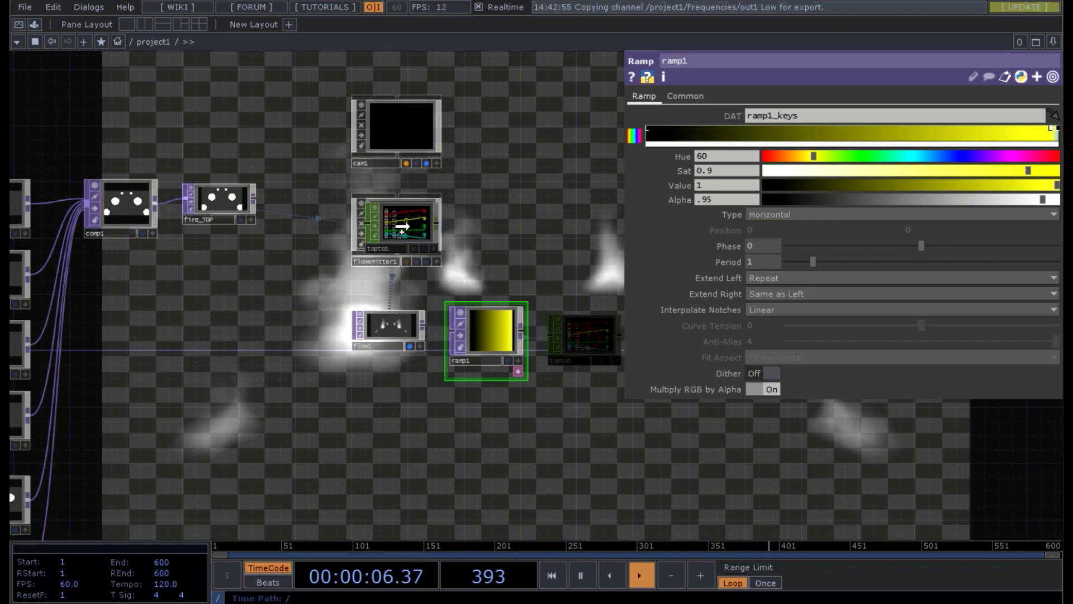
- Assign topto1 as the Color Ramp CHOP in flowemitter1's material settings and hide the parameters
{"action": "left_click", "coordinate": [430, 246]}
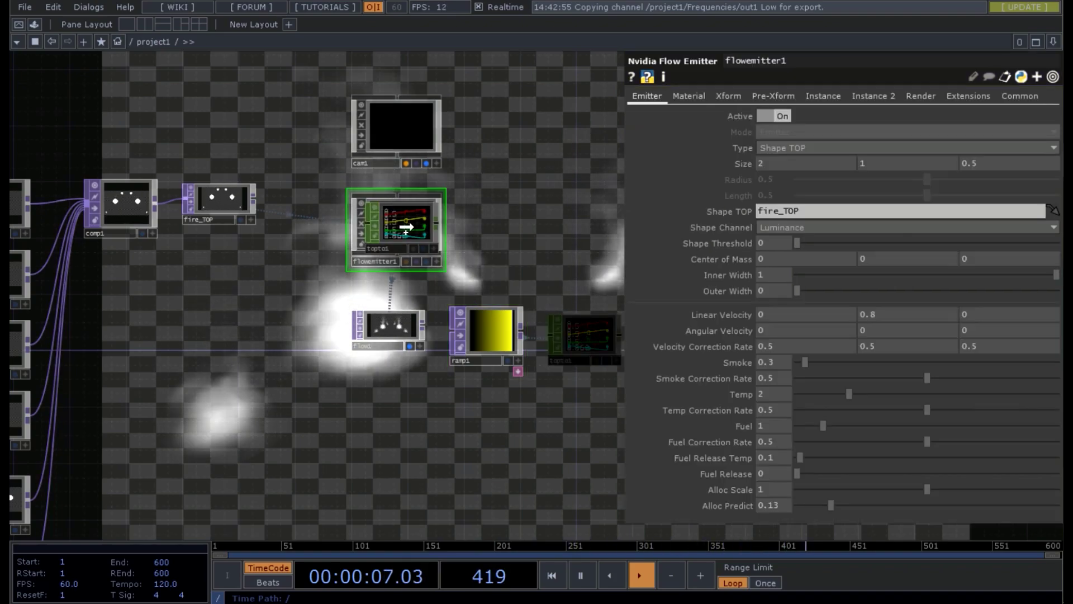
{"action": "left_click", "coordinate": [687, 97]}
{"action": "left_click_drag", "start_coordinate": [771, 135], "coordinate": [773, 133]}
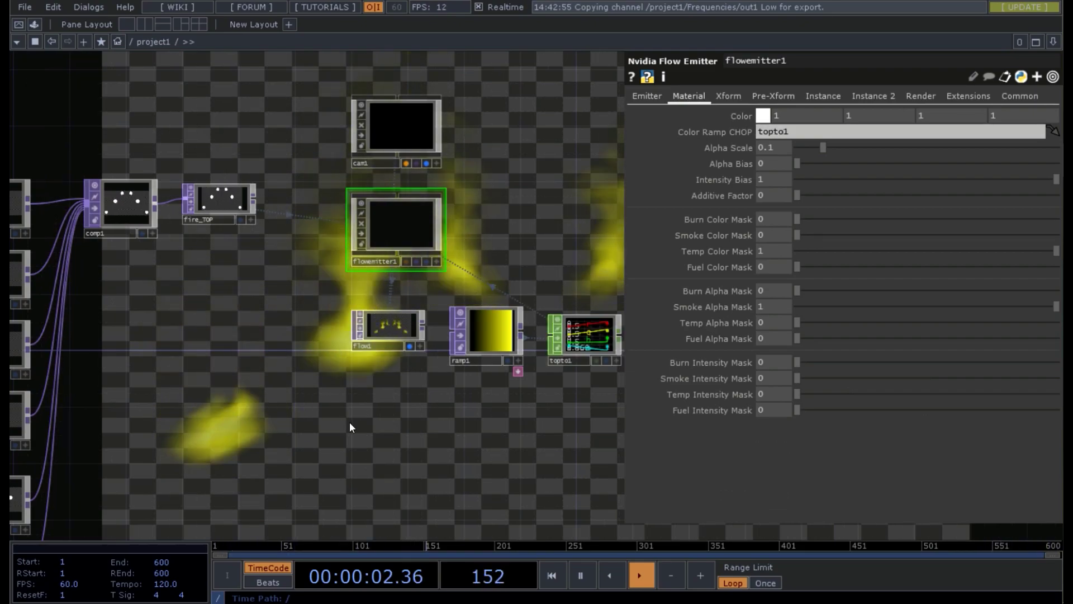
{"action": "key", "text": "p"}
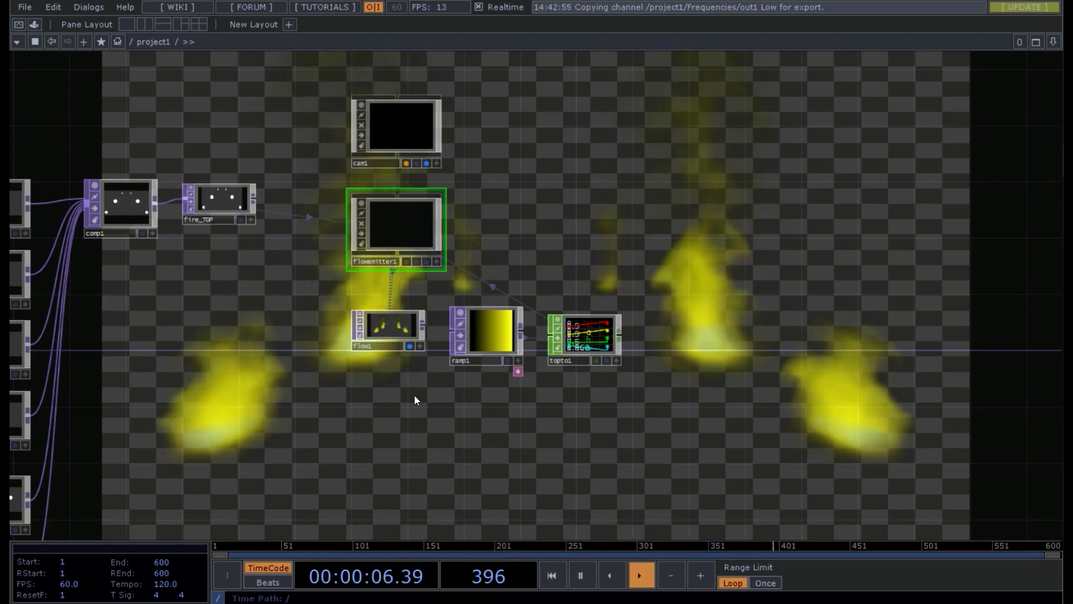
- Add another color key at about 80% along ramp1's gradient and set its Sat to 1
{"action": "left_click", "coordinate": [492, 337]}
{"action": "key", "text": "p"}
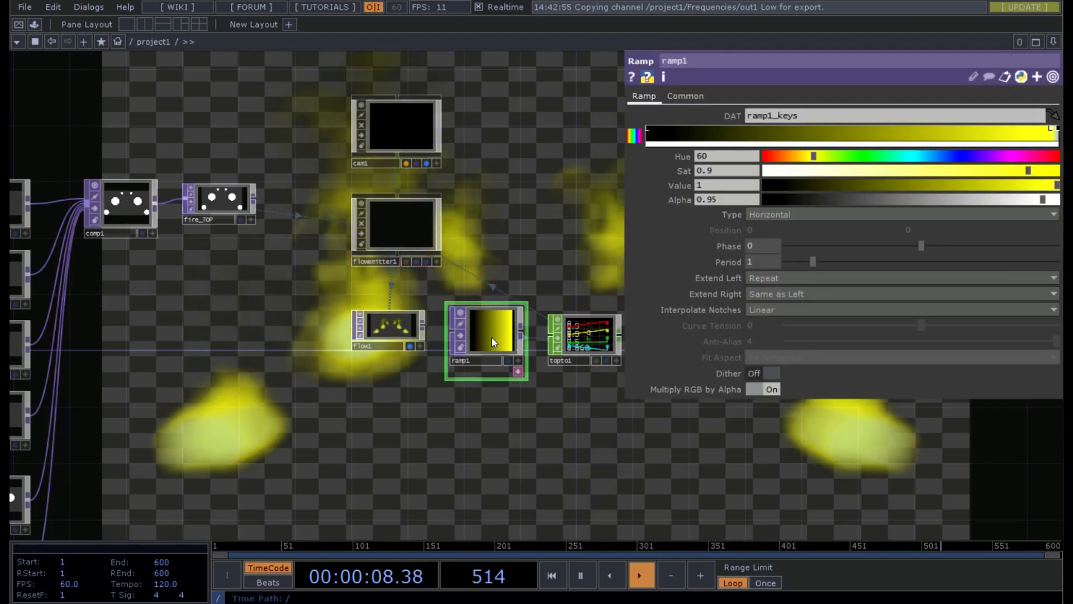
{"action": "left_click", "coordinate": [950, 136]}
{"action": "left_click_drag", "start_coordinate": [953, 135], "coordinate": [978, 128]}
{"action": "left_click", "coordinate": [725, 170]}
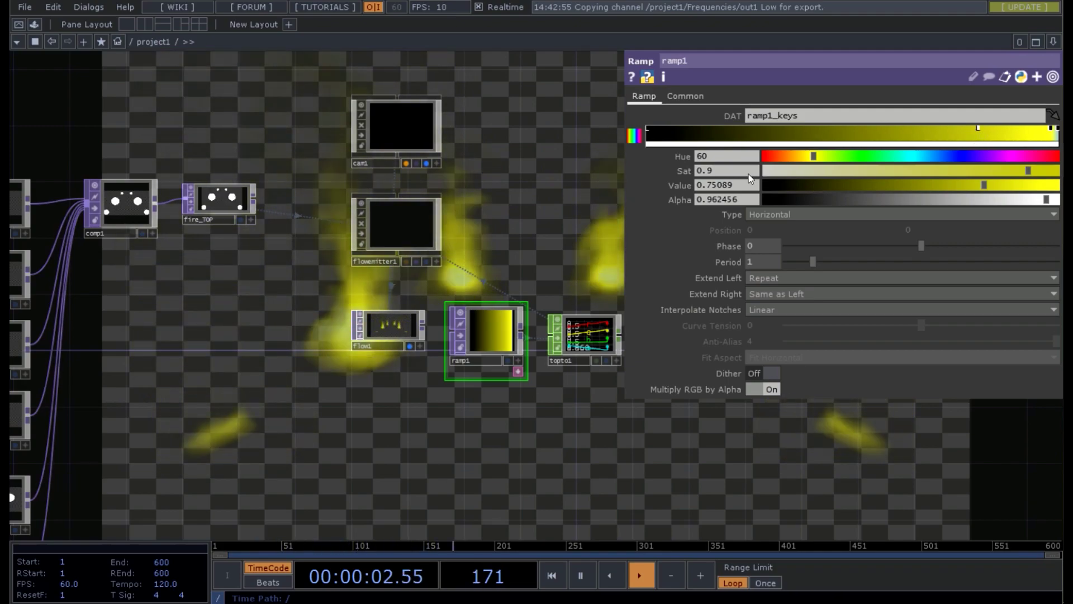
{"action": "type", "text": "1"}
{"action": "key", "text": "Return"}
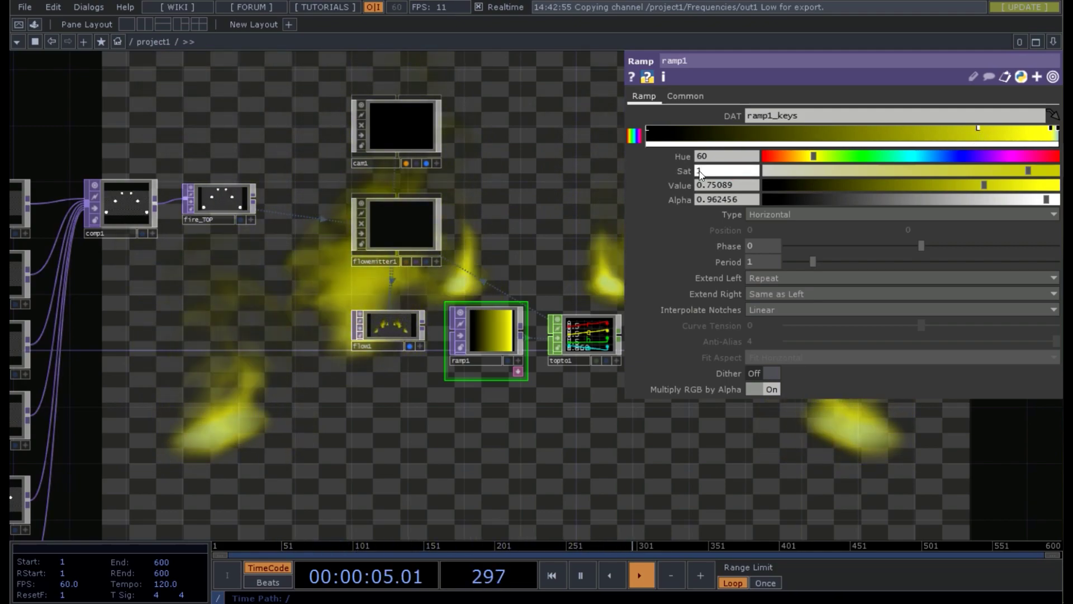
- Set the Value of the key at about 80% of ramp1's gradient to 1 and lower its Alpha
{"action": "type", "text": "1"}
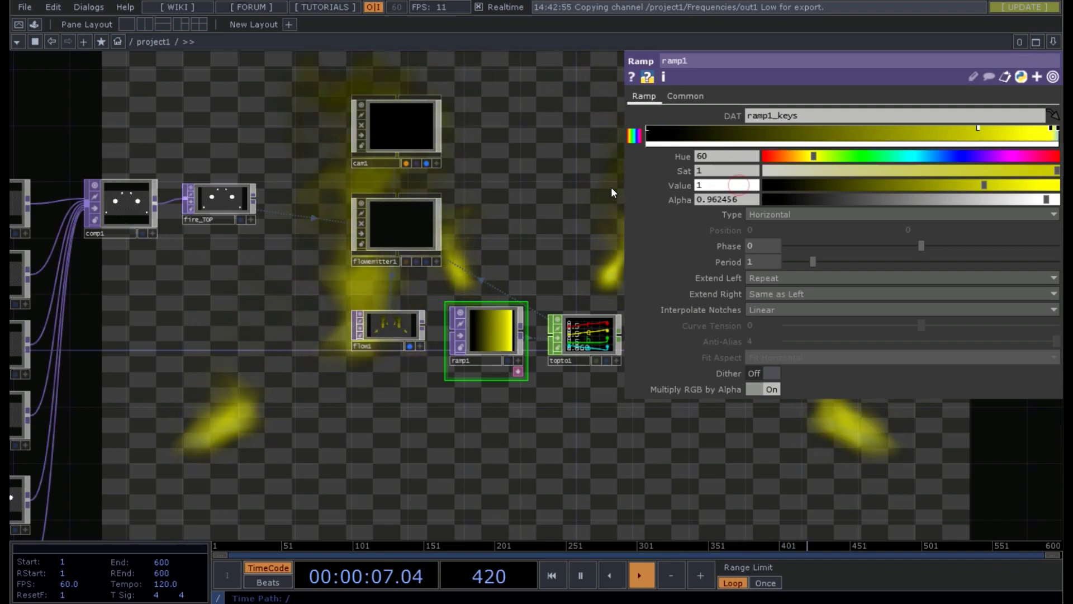
{"action": "left_click", "coordinate": [748, 199]}
{"action": "key", "text": "BackSpace"}
{"action": "key", "text": "BackSpace"}
{"action": "key", "text": "BackSpace"}
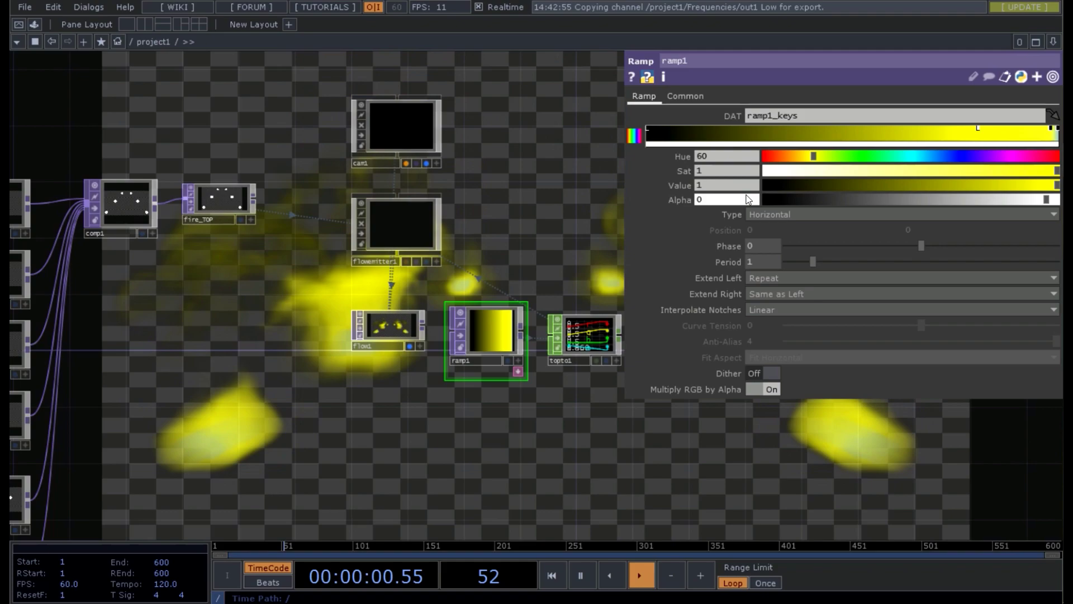
{"action": "type", "text": ".871104"}
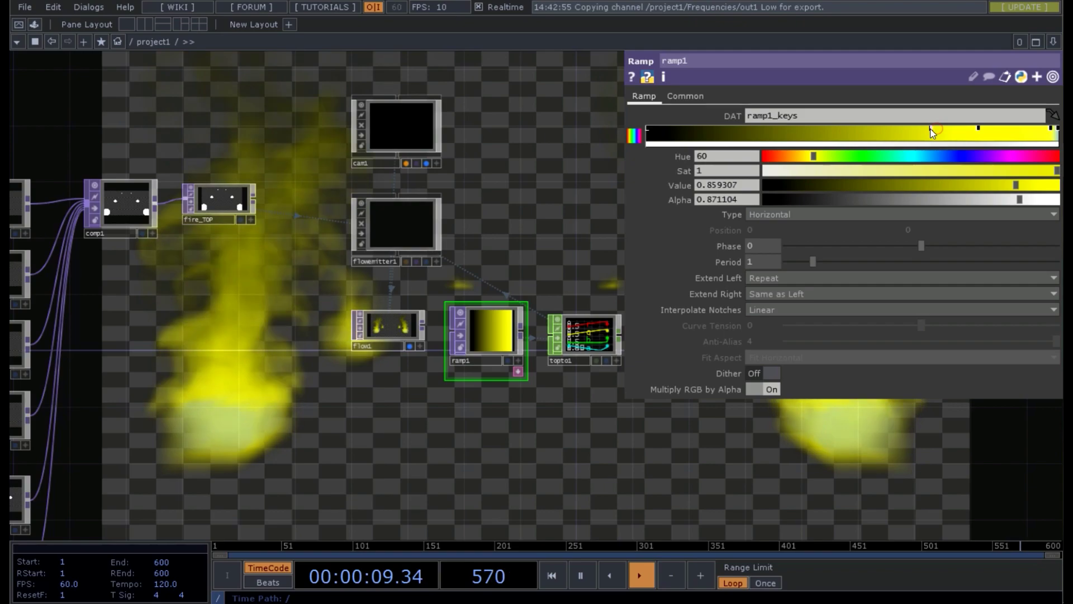
- Add a color key at about 72% along ramp1's gradient and set its Hue to 195 and Sat to 0.6
{"action": "left_click", "coordinate": [938, 128]}
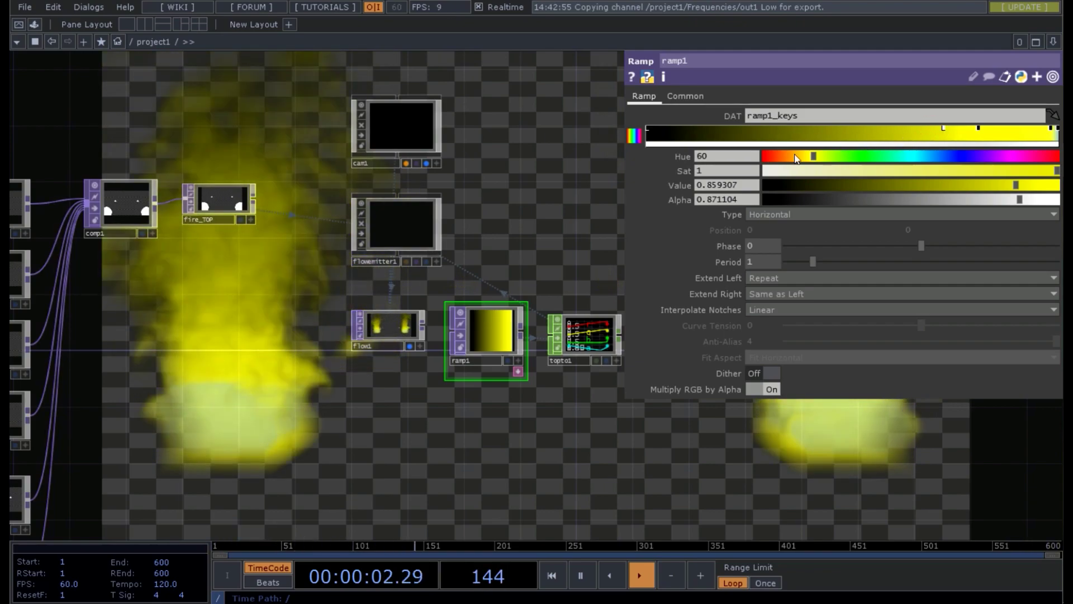
{"action": "left_click", "coordinate": [739, 156]}
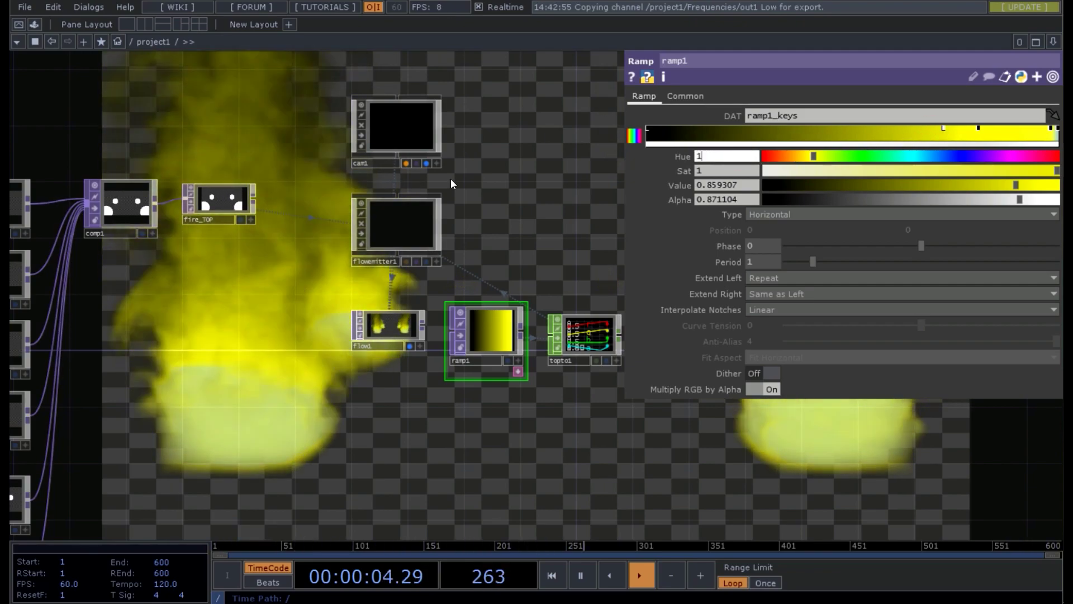
{"action": "type", "text": "195"}
{"action": "key", "text": "Return"}
{"action": "left_click", "coordinate": [718, 172]}
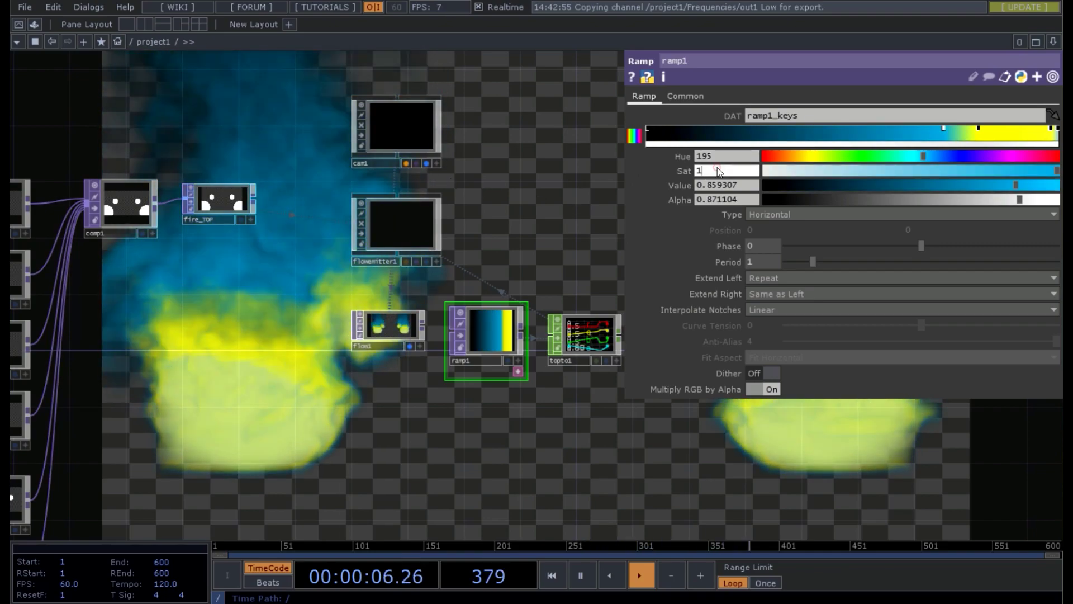
{"action": "type", "text": ".6"}
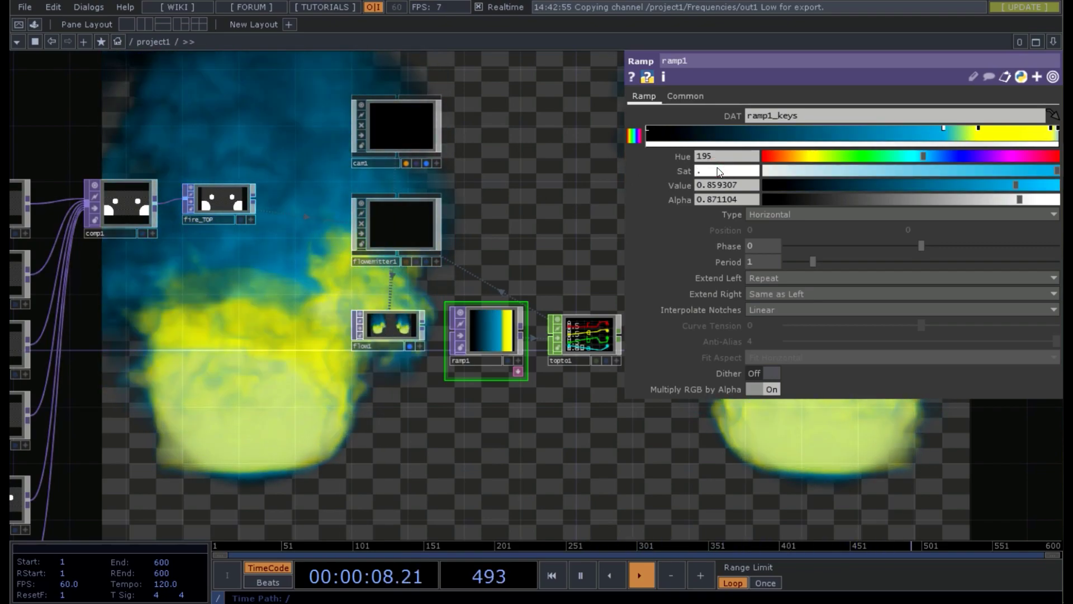
{"action": "key", "text": "Return"}
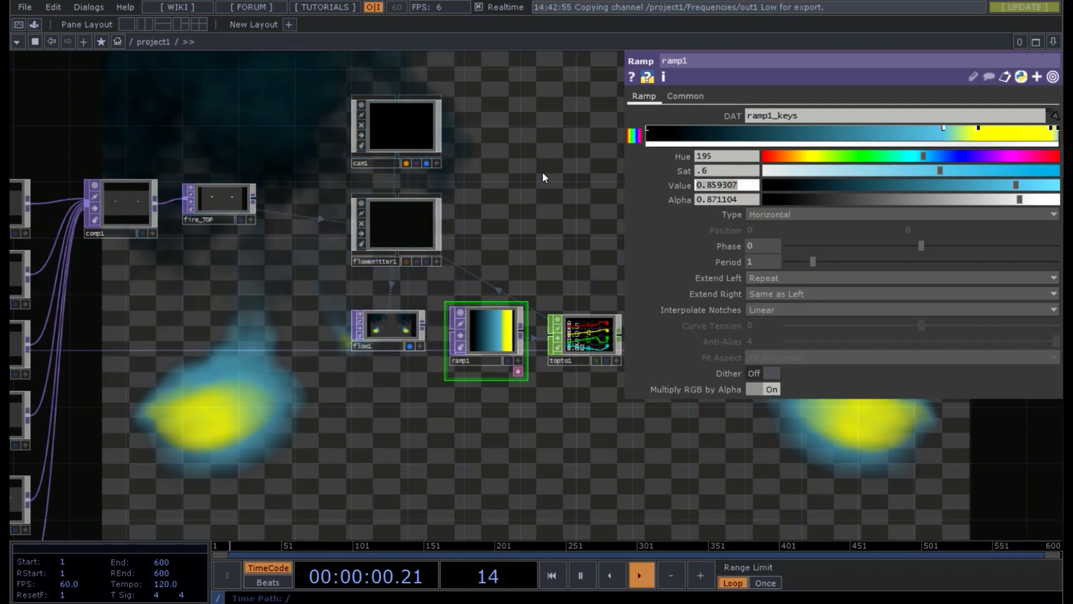
- Set the blue key's Value to 0.9 and Alpha to 0.8
{"action": "key", "text": "Tab"}
{"action": "type", "text": ".9"}
{"action": "key", "text": "Return"}
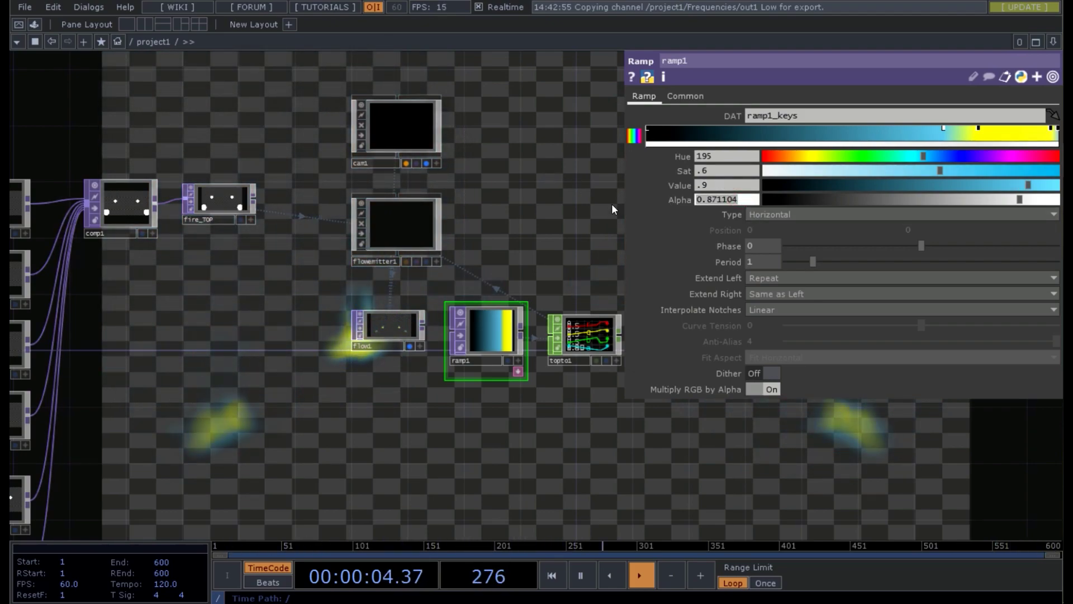
{"action": "type", "text": ".8"}
{"action": "key", "text": "Return"}
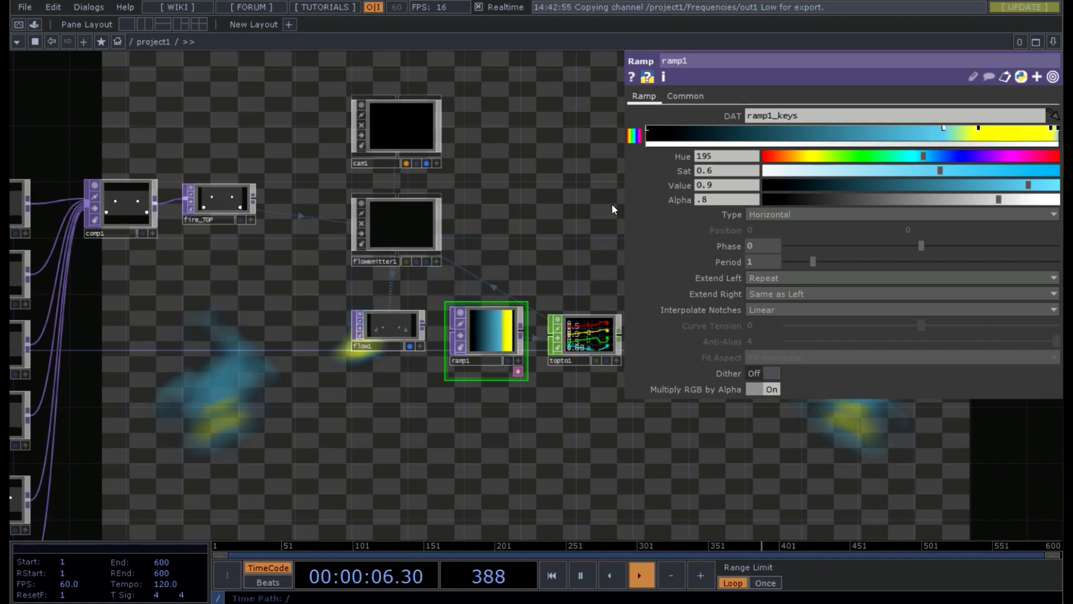
- Set the key at the start of ramp1's gradient to Hue 6, Sat 0.15 and Value 0.9
{"action": "left_click", "coordinate": [650, 134]}
{"action": "type", "text": "6"}
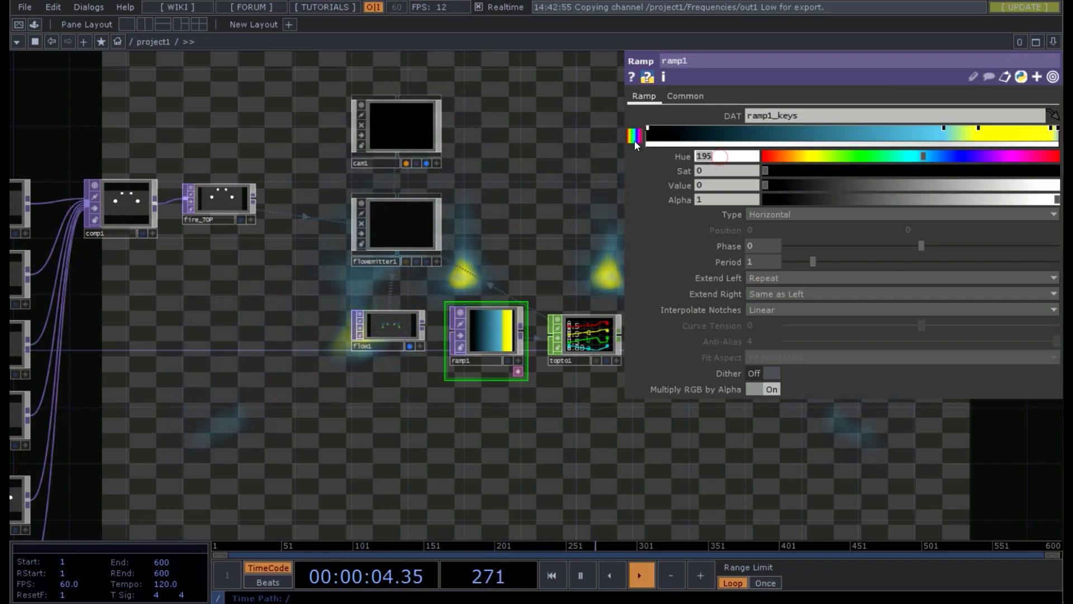
{"action": "key", "text": "Return"}
{"action": "left_click", "coordinate": [709, 174]}
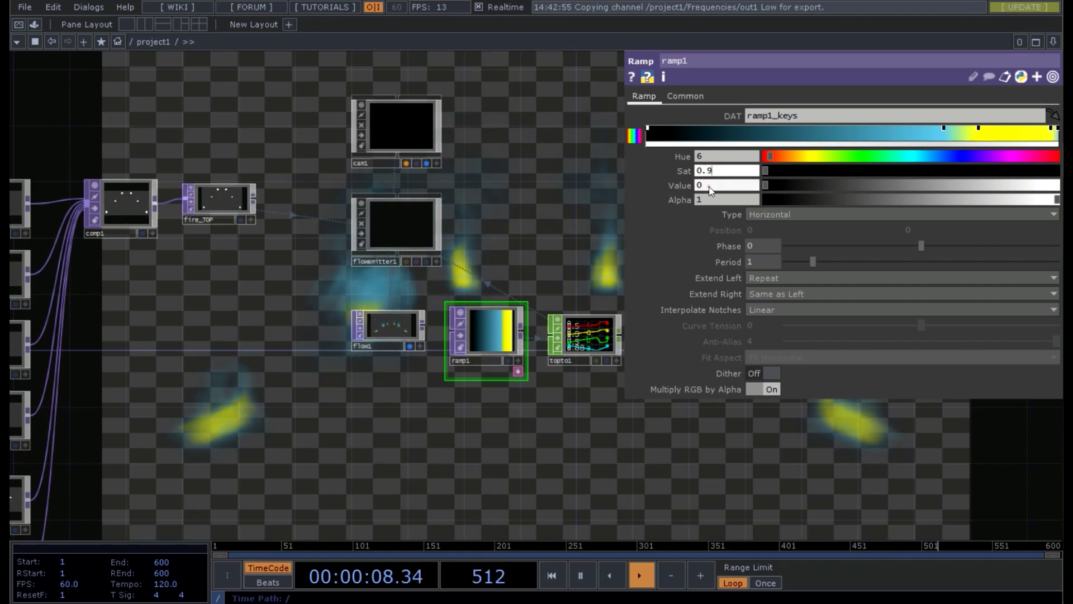
{"action": "left_click", "coordinate": [709, 188]}
{"action": "type", "text": "0.15"}
{"action": "key", "text": "Return"}
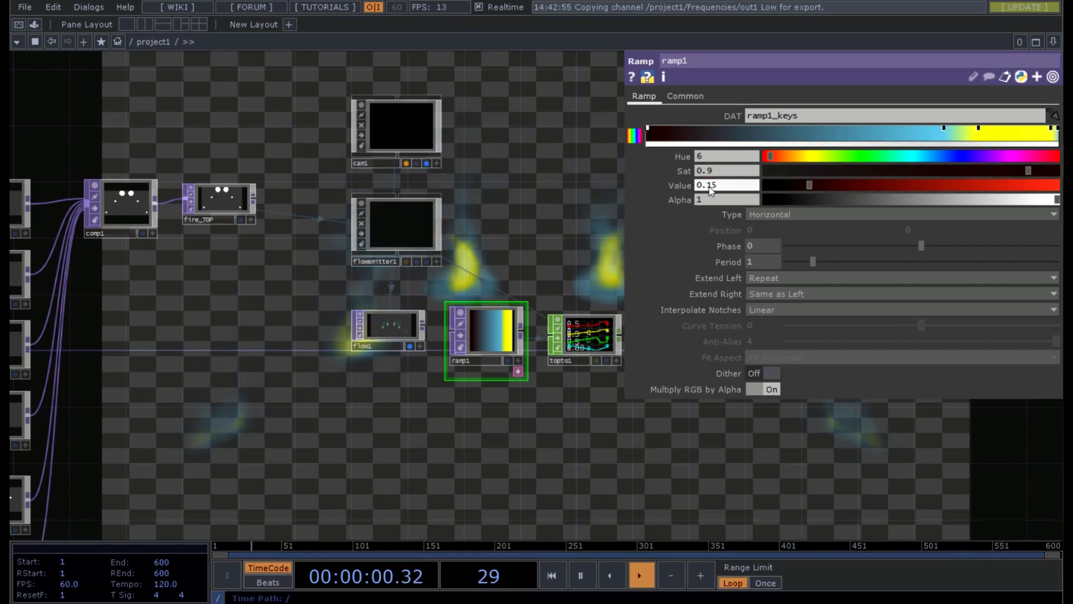
{"action": "left_click", "coordinate": [715, 172]}
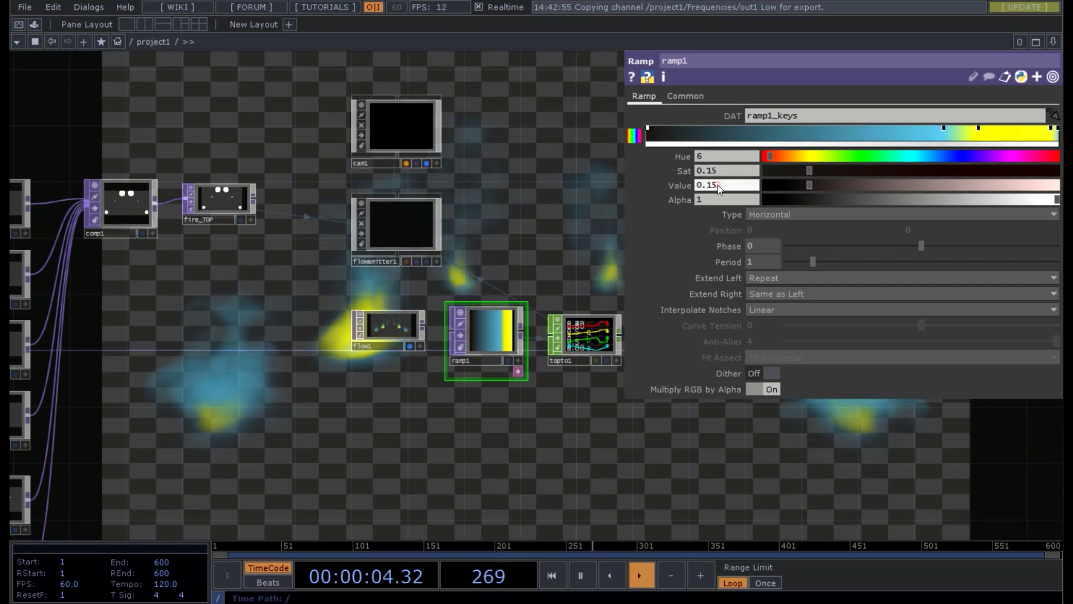
{"action": "key", "text": "Return"}
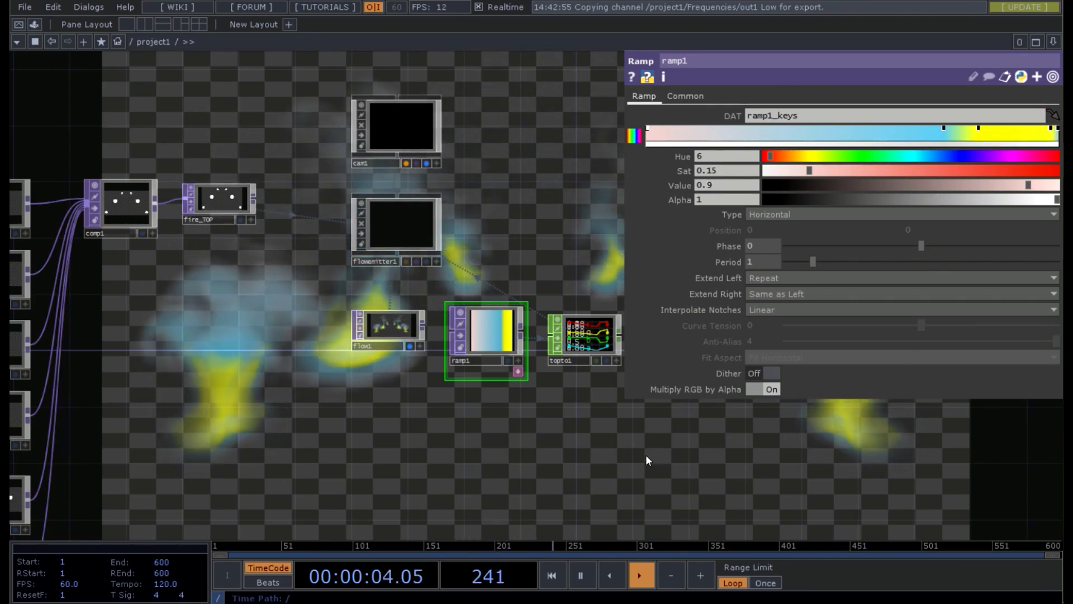
- Hide ramp1's parameters and move ramp1 and topto1 beneath flow1 in the network
{"action": "key", "text": "p"}
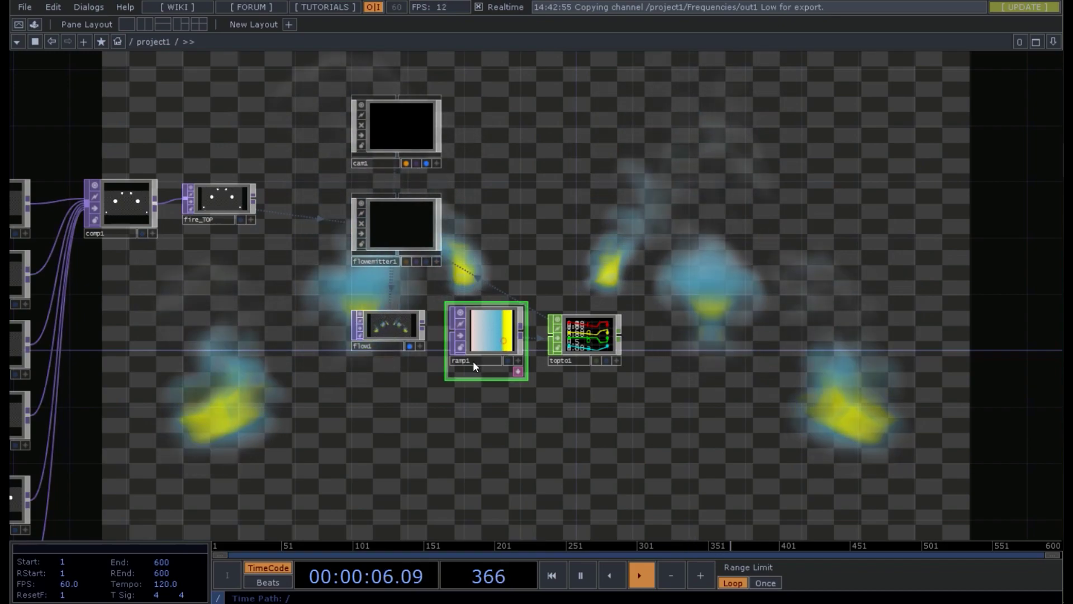
{"action": "left_click_drag", "start_coordinate": [472, 361], "coordinate": [374, 430]}
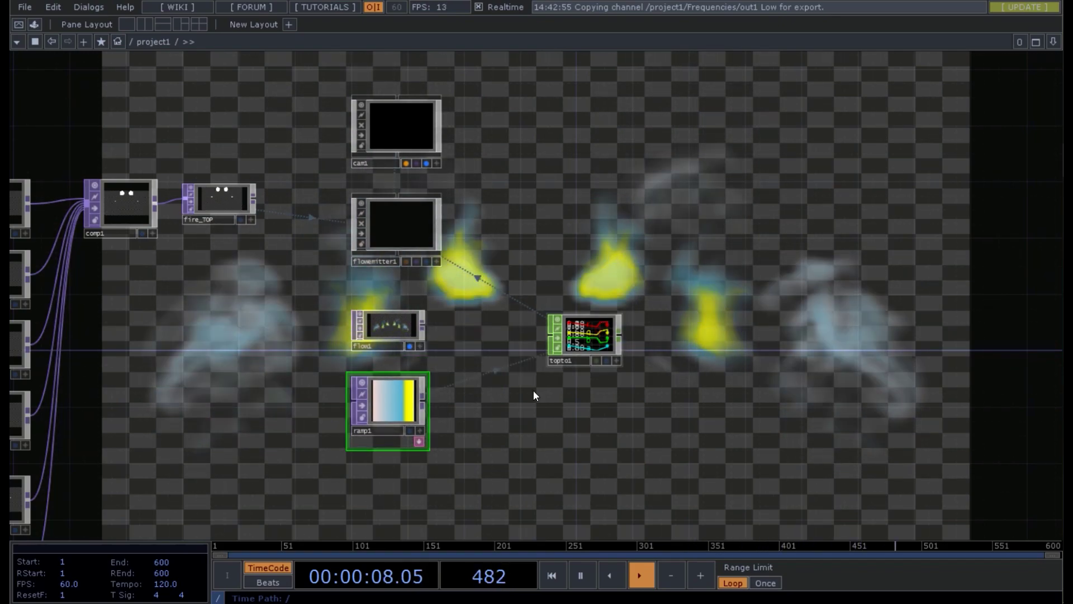
{"action": "left_click_drag", "start_coordinate": [581, 338], "coordinate": [483, 423]}
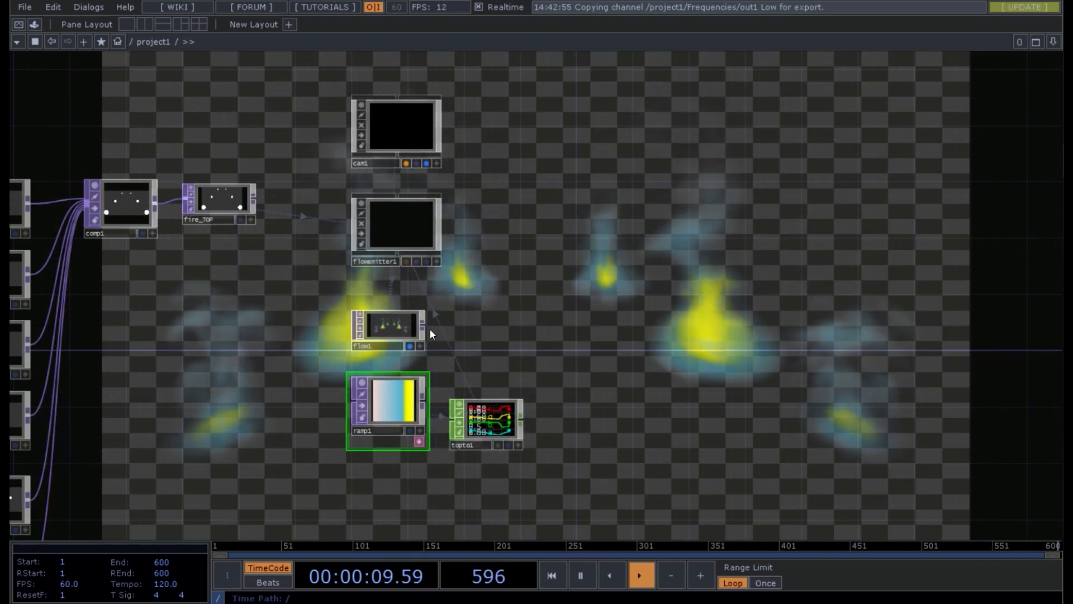
- Add a Level TOP fed by flow1's output and place it beside flow1
{"action": "right_click", "coordinate": [425, 324]}
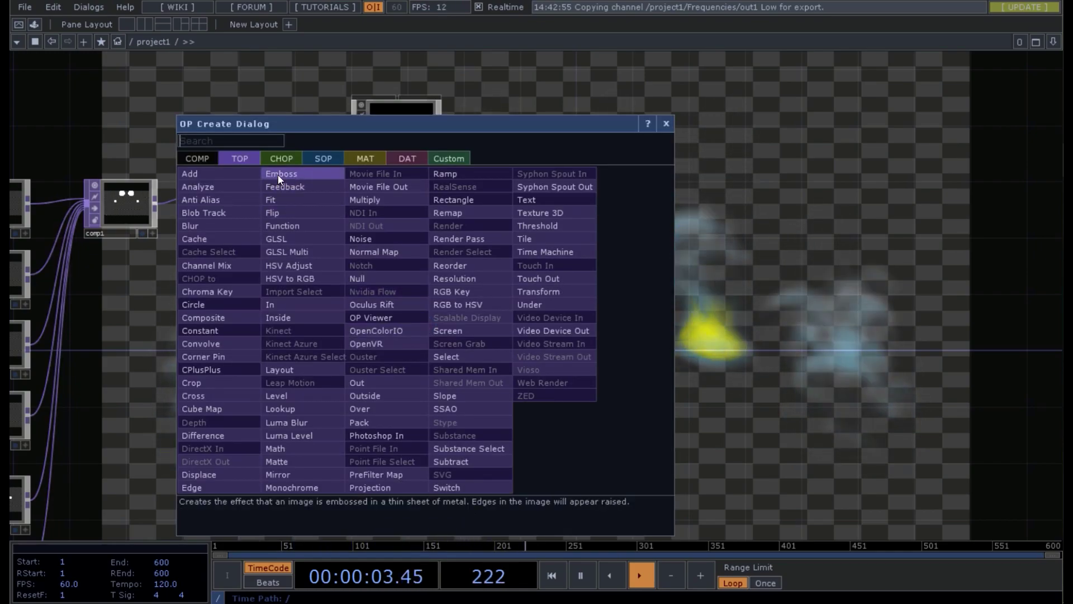
{"action": "left_click", "coordinate": [279, 392]}
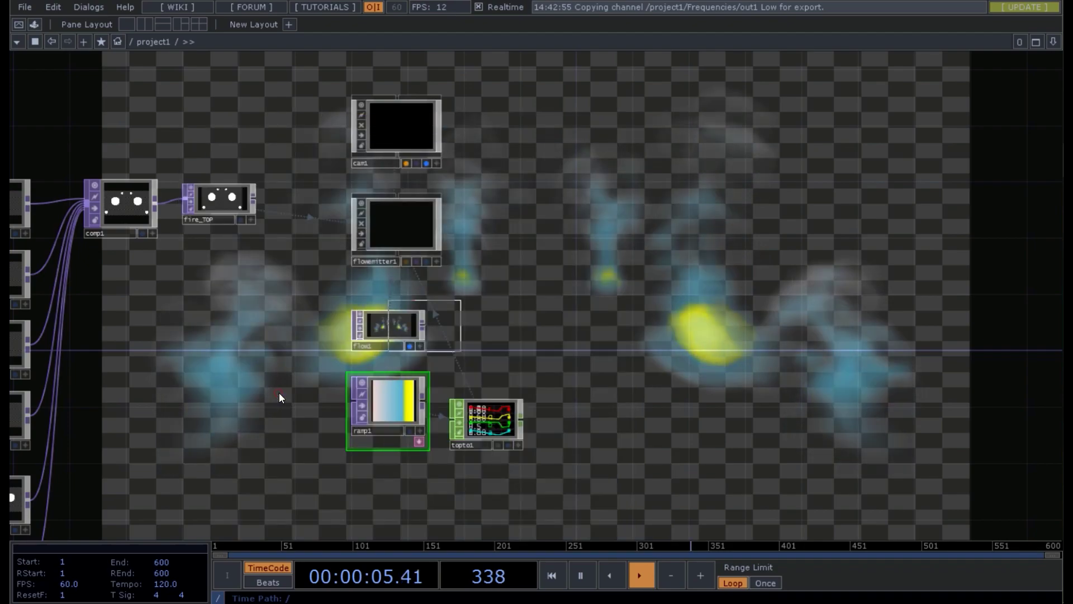
{"action": "left_click", "coordinate": [503, 329]}
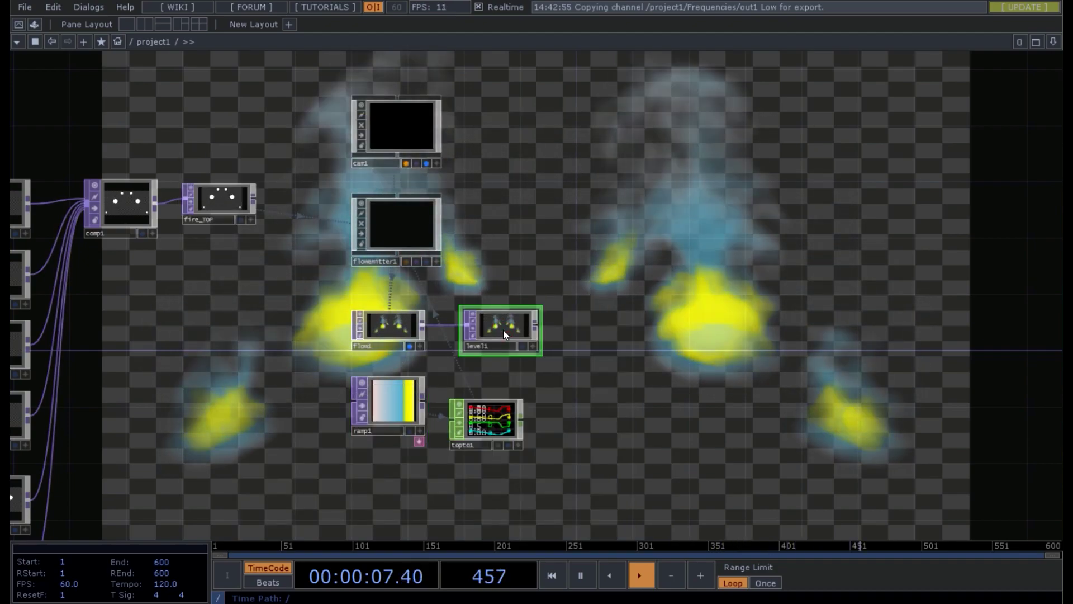
- Raise Low A to 1 in level1's RGBA settings
{"action": "key", "text": "p"}
{"action": "left_click", "coordinate": [705, 96]}
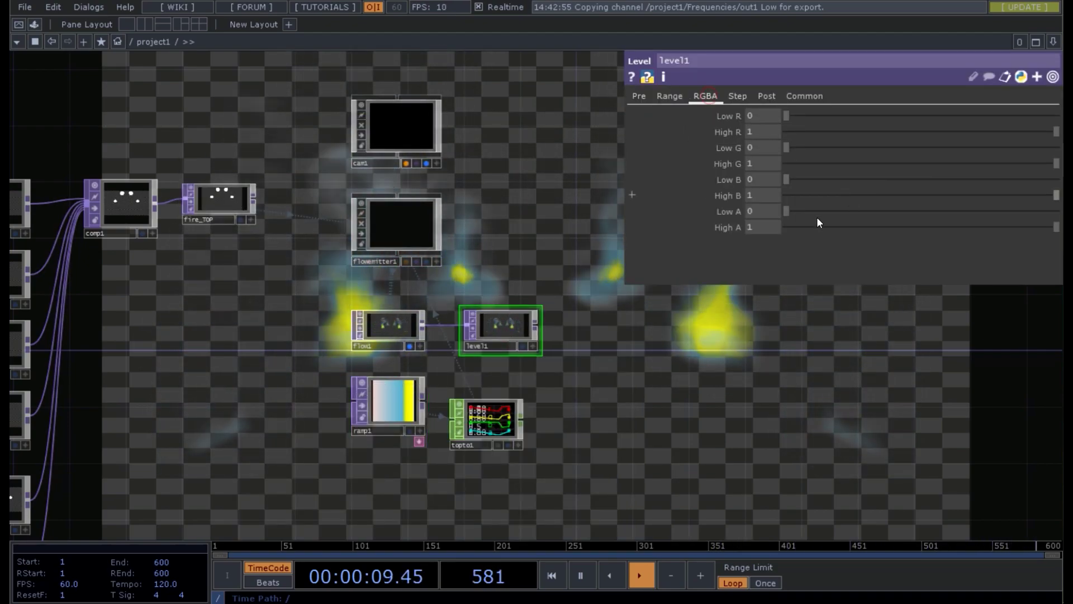
{"action": "left_click_drag", "start_coordinate": [797, 211], "coordinate": [1047, 219]}
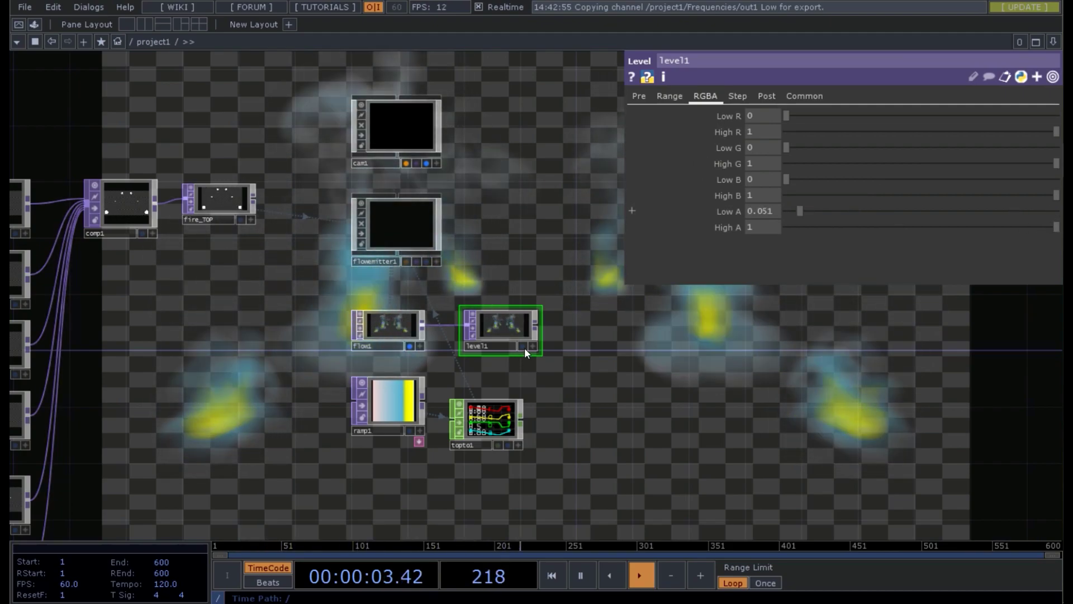
{"action": "mouse_move", "coordinate": [1056, 210]}
{"action": "left_mouse_down"}
{"action": "mouse_move", "coordinate": [925, 266]}
{"action": "mouse_move", "coordinate": [1003, 207]}
{"action": "mouse_move", "coordinate": [992, 217]}
{"action": "mouse_move", "coordinate": [1056, 215]}
{"action": "left_mouse_up"}
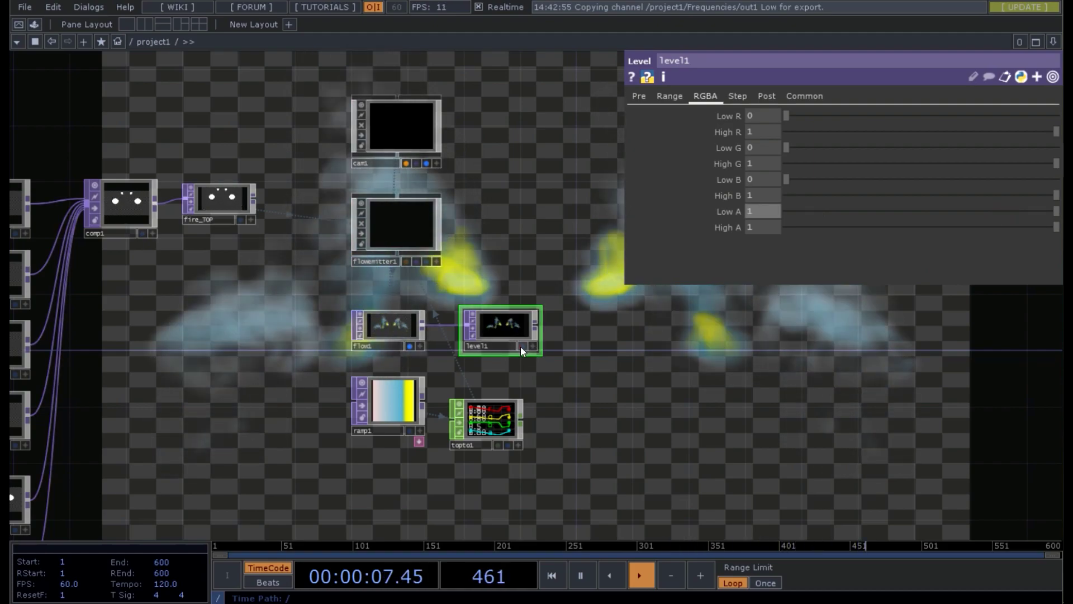
- Display level1 instead of flow1 as the network background and hide the parameters
{"action": "left_click", "coordinate": [522, 346]}
{"action": "left_click", "coordinate": [409, 345]}
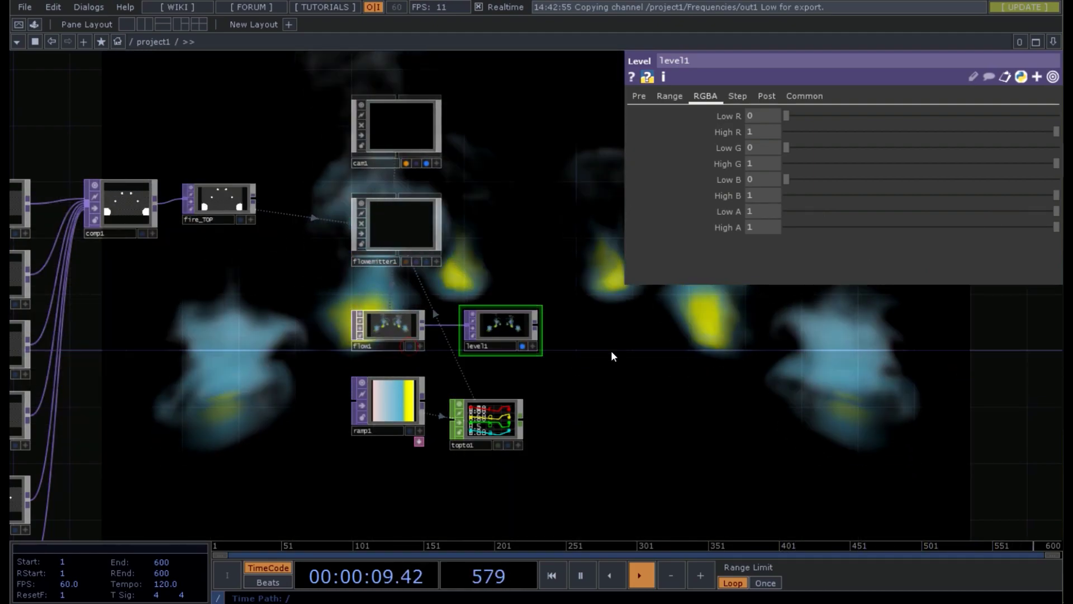
{"action": "key", "text": "p"}
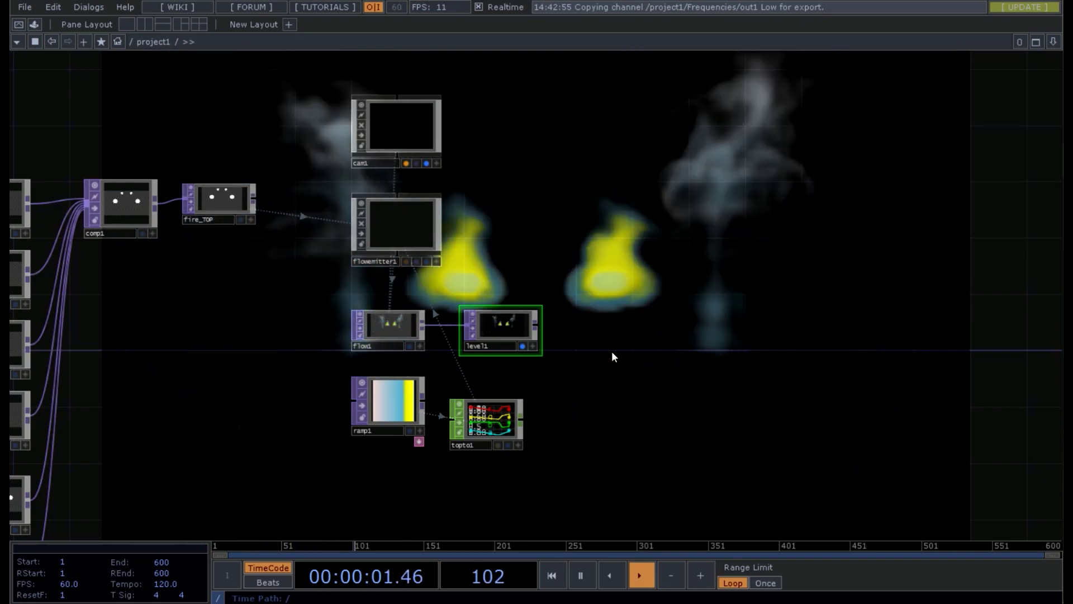
- Add an Out TOP fed by level1's output and place it beside level1
{"action": "scroll", "coordinate": [611, 351], "scroll_direction": "down", "scroll_amount": 3}
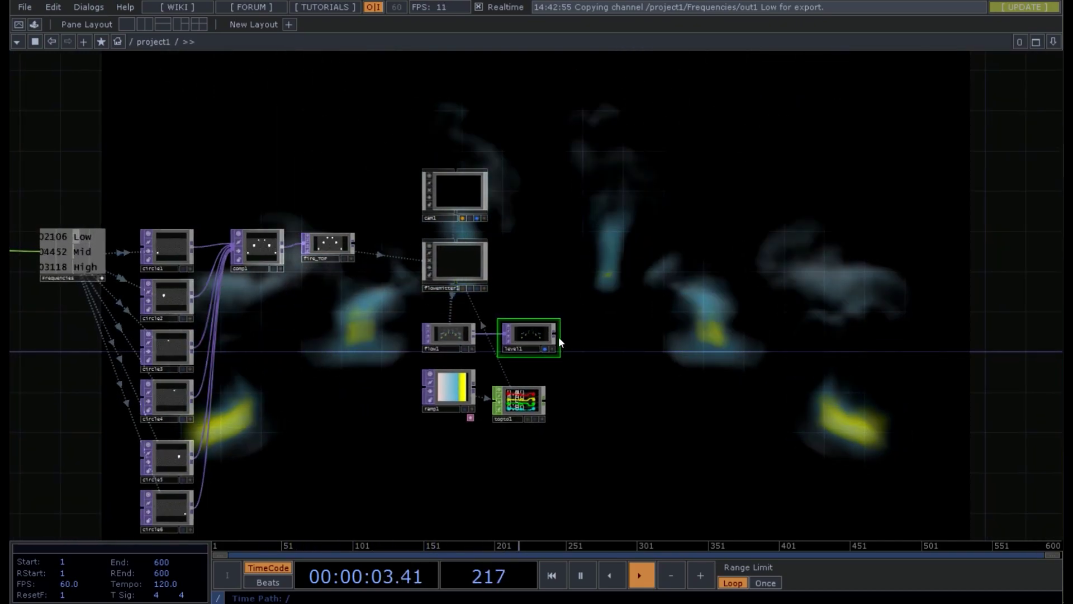
{"action": "right_click", "coordinate": [558, 333]}
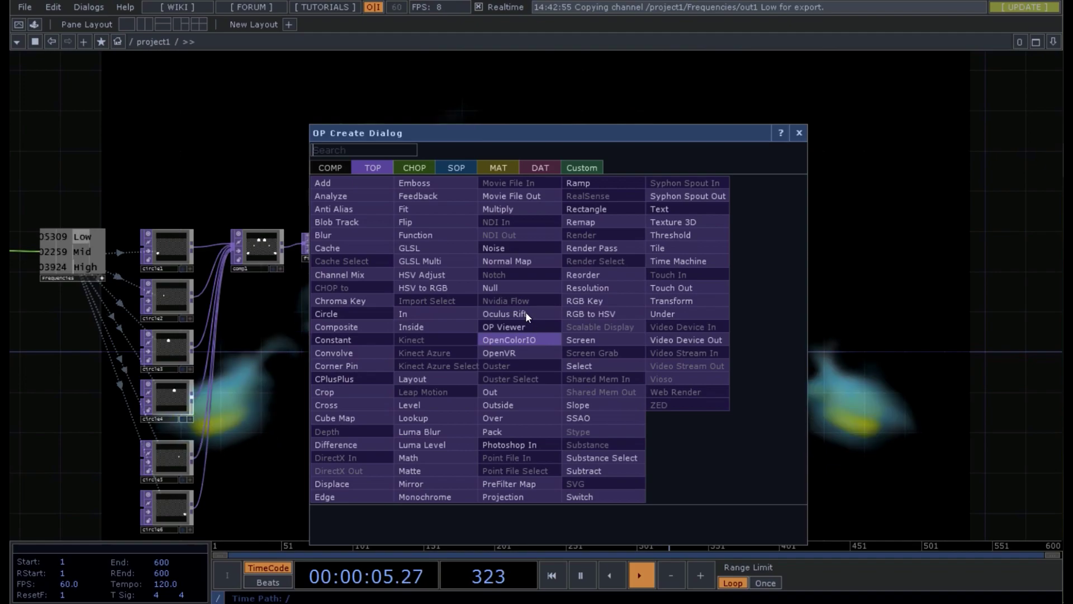
{"action": "left_click", "coordinate": [505, 391]}
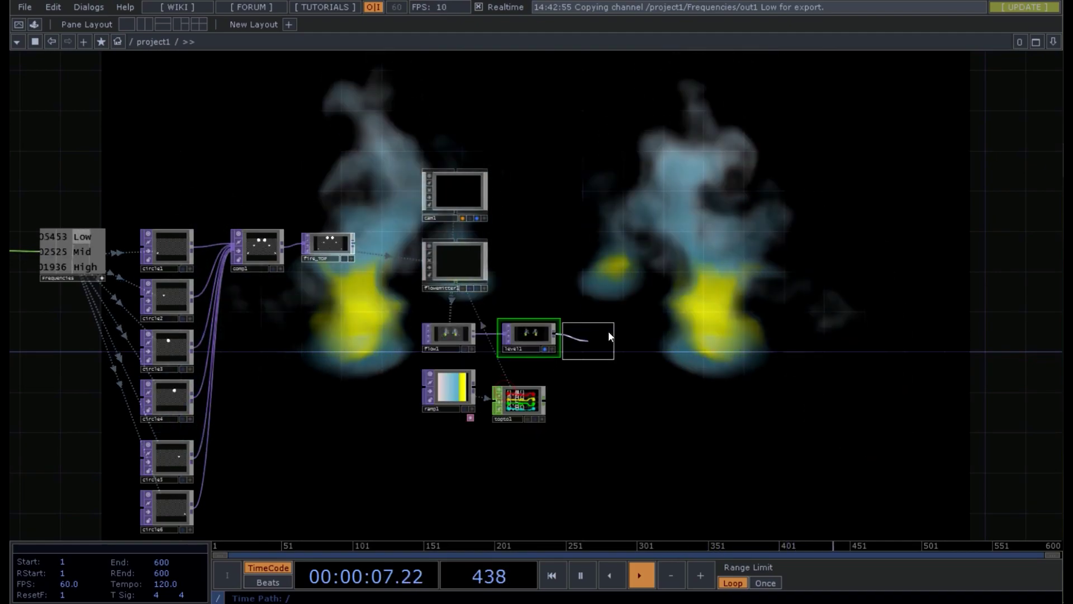
{"action": "left_click", "coordinate": [607, 336]}
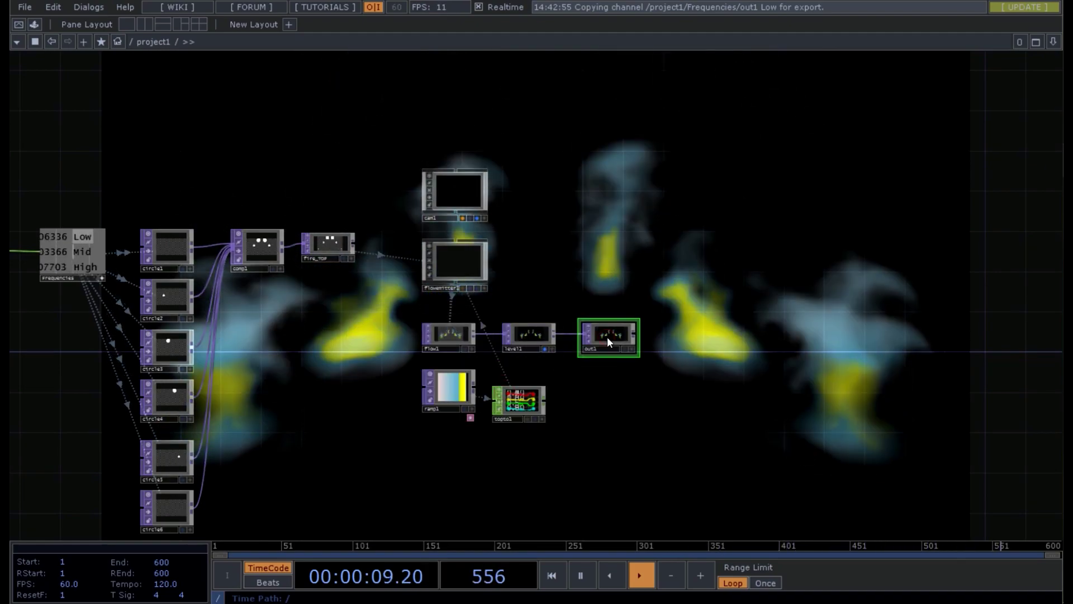
{"action": "left_click_drag", "start_coordinate": [82, 382], "coordinate": [503, 400]}
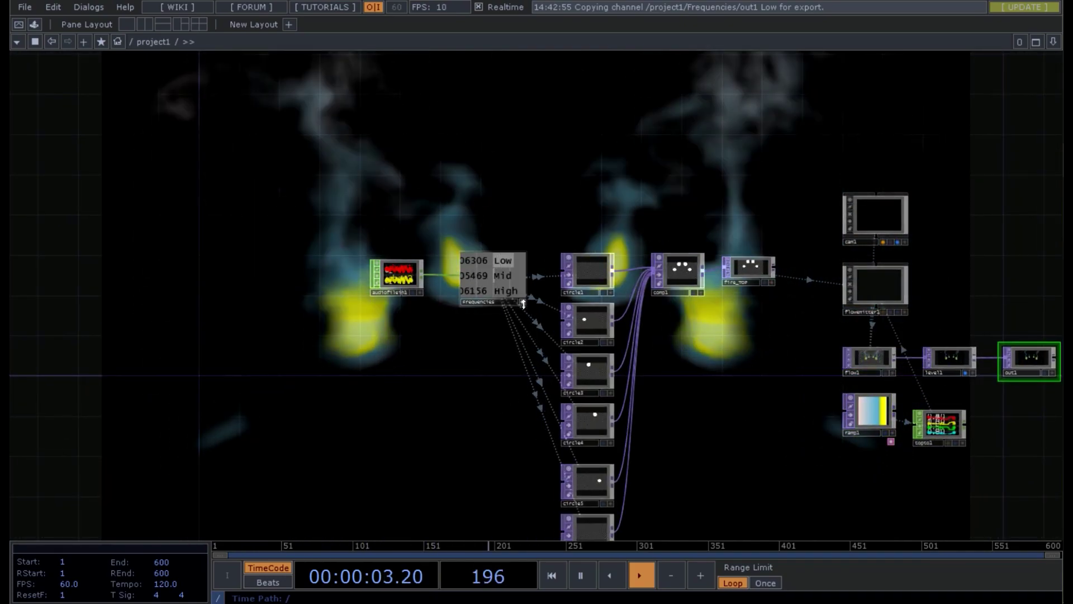
{"action": "double_click", "coordinate": [508, 293]}
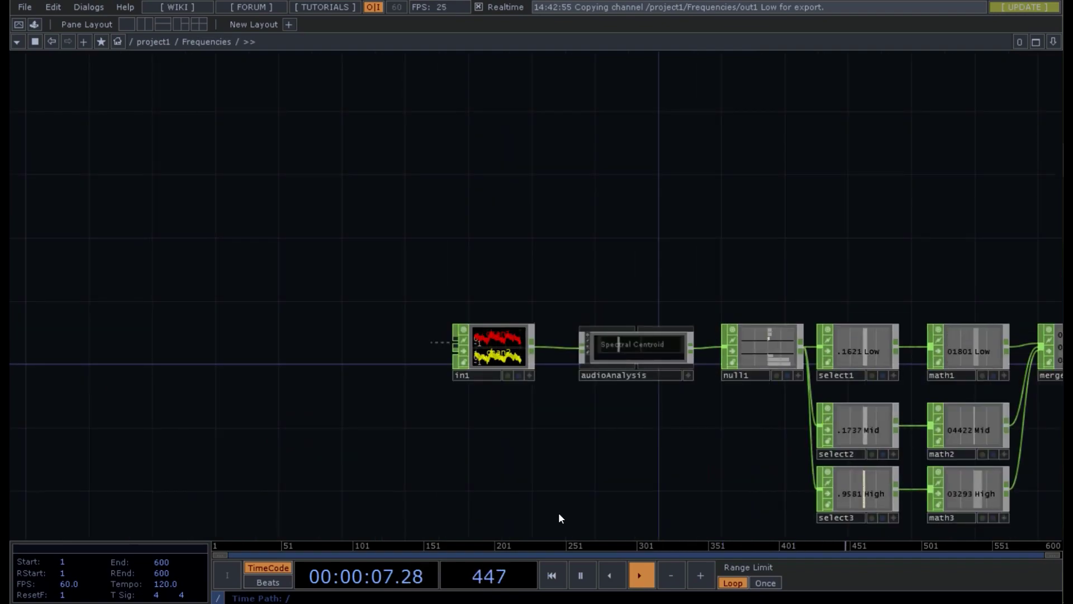
{"action": "key", "text": "u"}
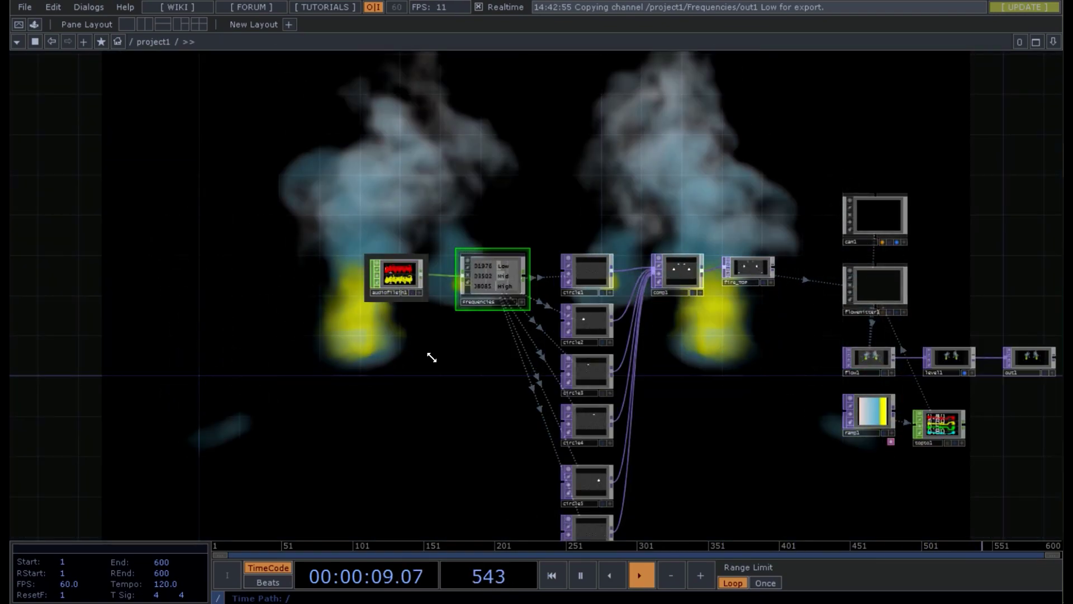
- Add an Audio Device Out CHOP below the Frequencies component and connect the audio file input's output to it
{"action": "key", "text": "Tab"}
{"action": "left_click", "coordinate": [289, 190]}
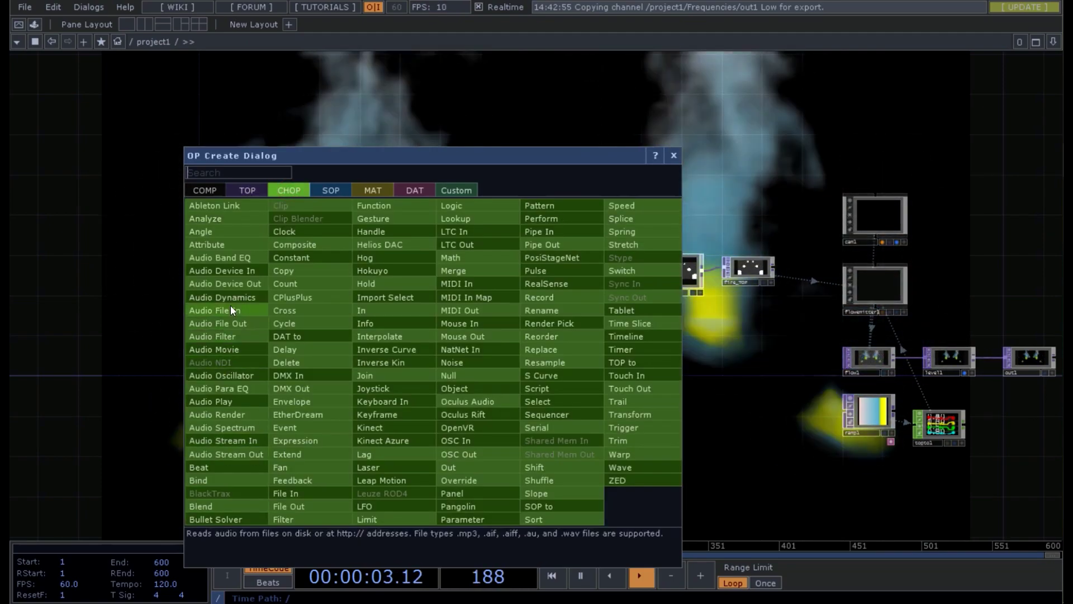
{"action": "key", "text": "Escape"}
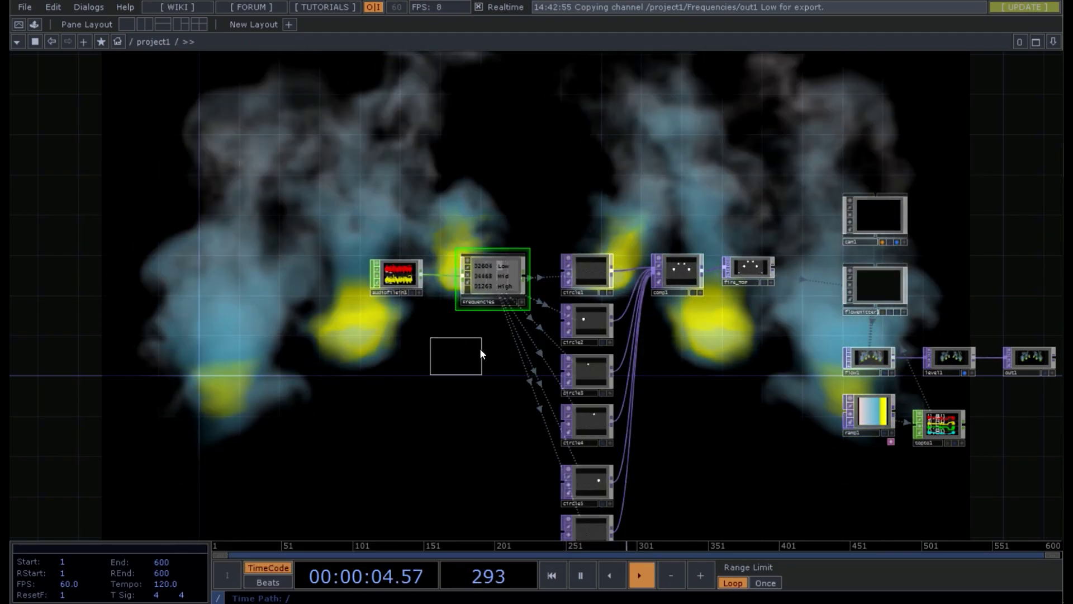
{"action": "left_click", "coordinate": [479, 348]}
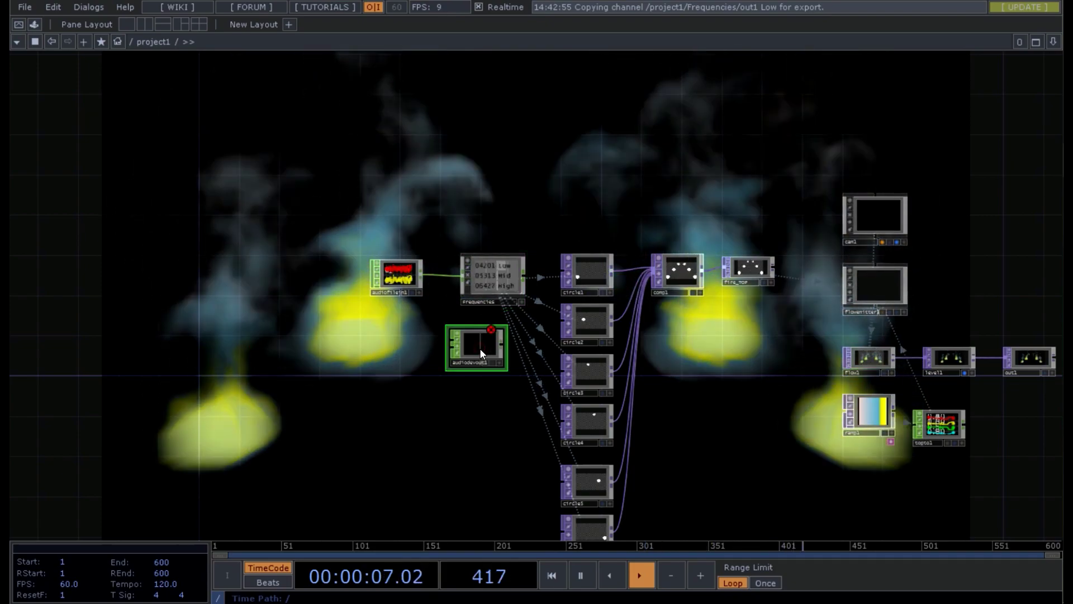
{"action": "left_click_drag", "start_coordinate": [422, 271], "coordinate": [438, 347]}
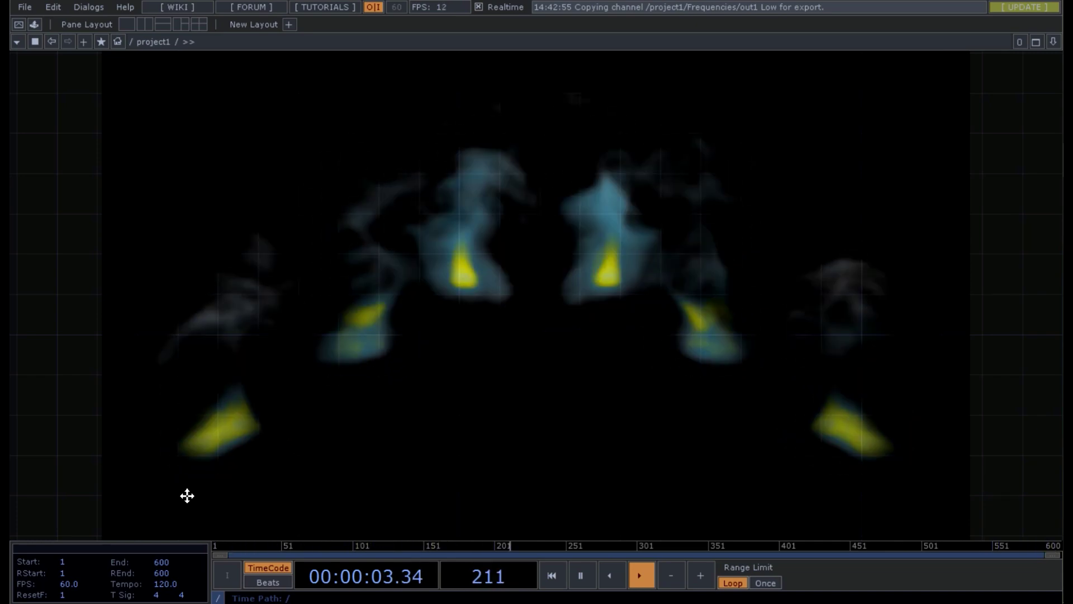
- Pause the timeline playback
{"action": "key", "text": "space"}
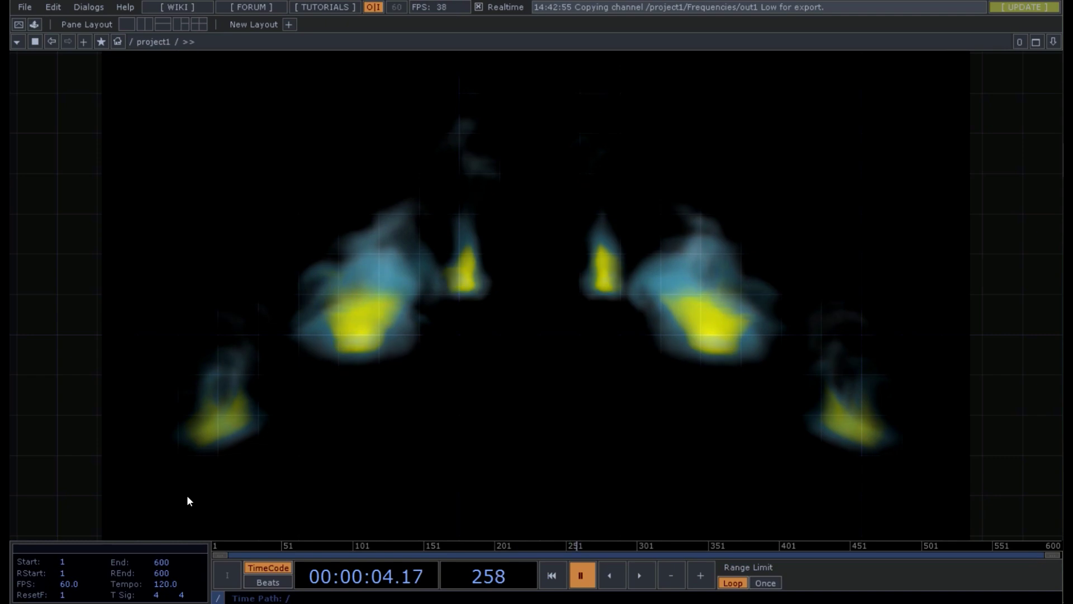